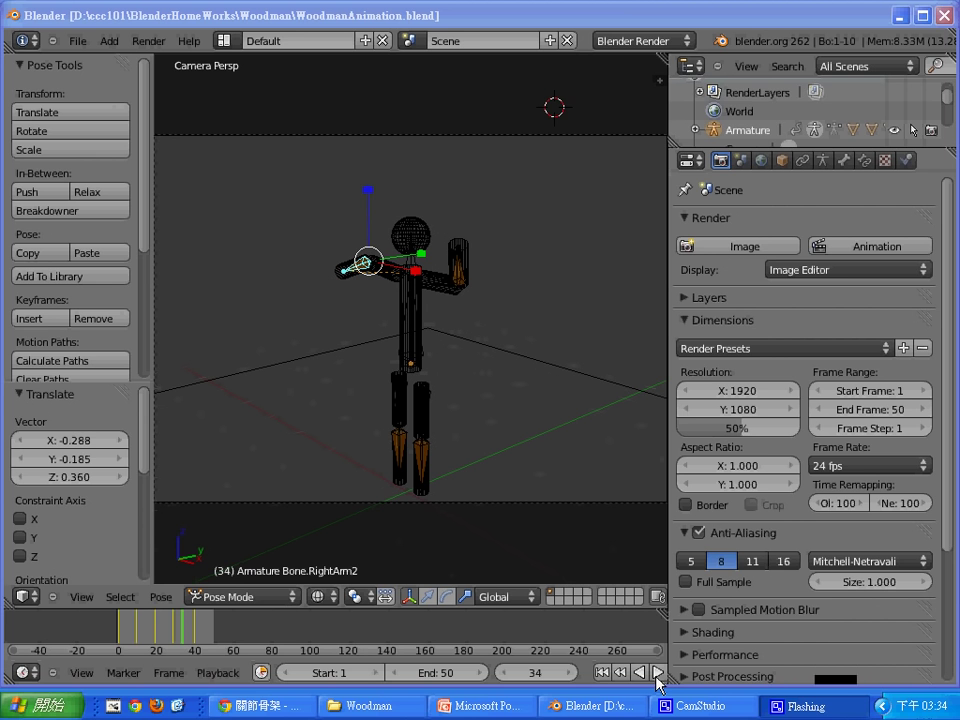
# Open the rendered WoodmanTrafficker0001-0050.avi from the Woodman folder in PotPlayerMini
pyautogui.click(372, 706)
pyautogui.rightClick(348, 143)
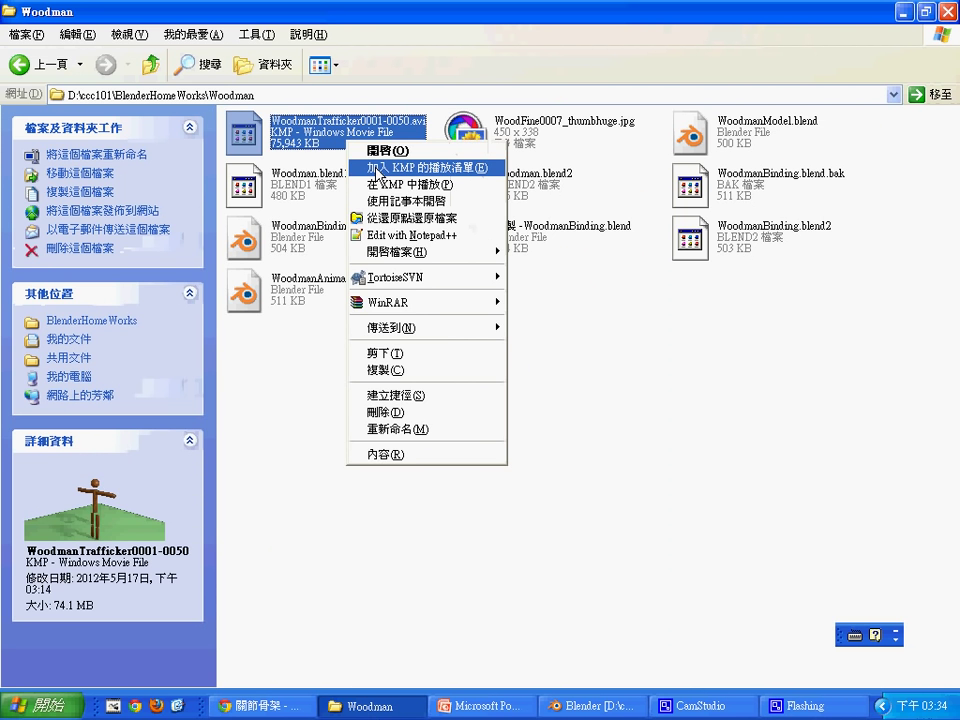
pyautogui.moveTo(420, 252)
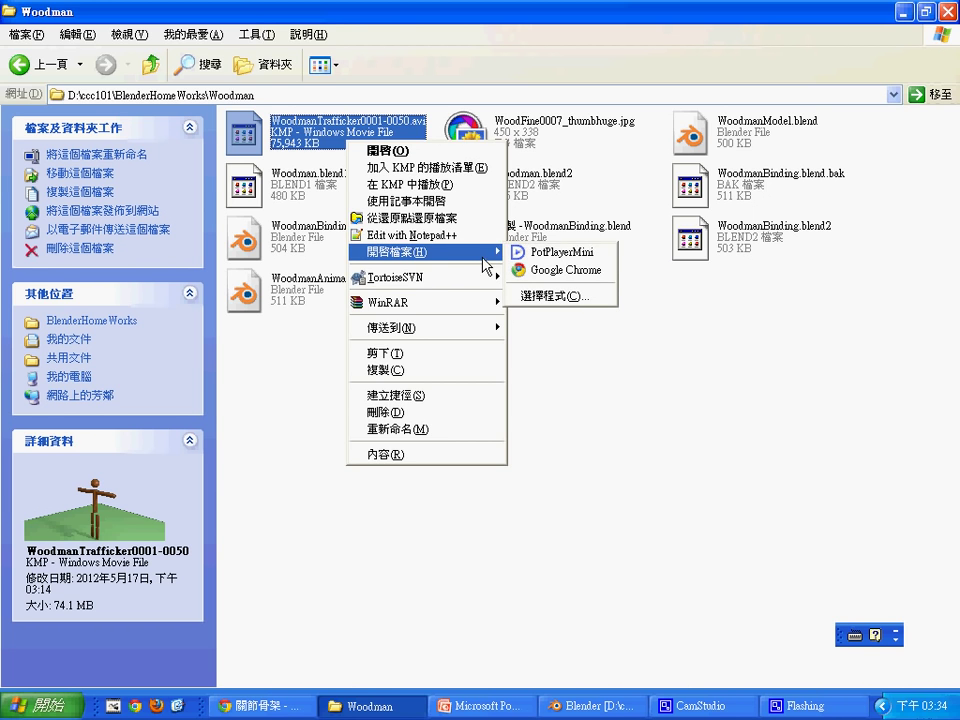
pyautogui.click(518, 262)
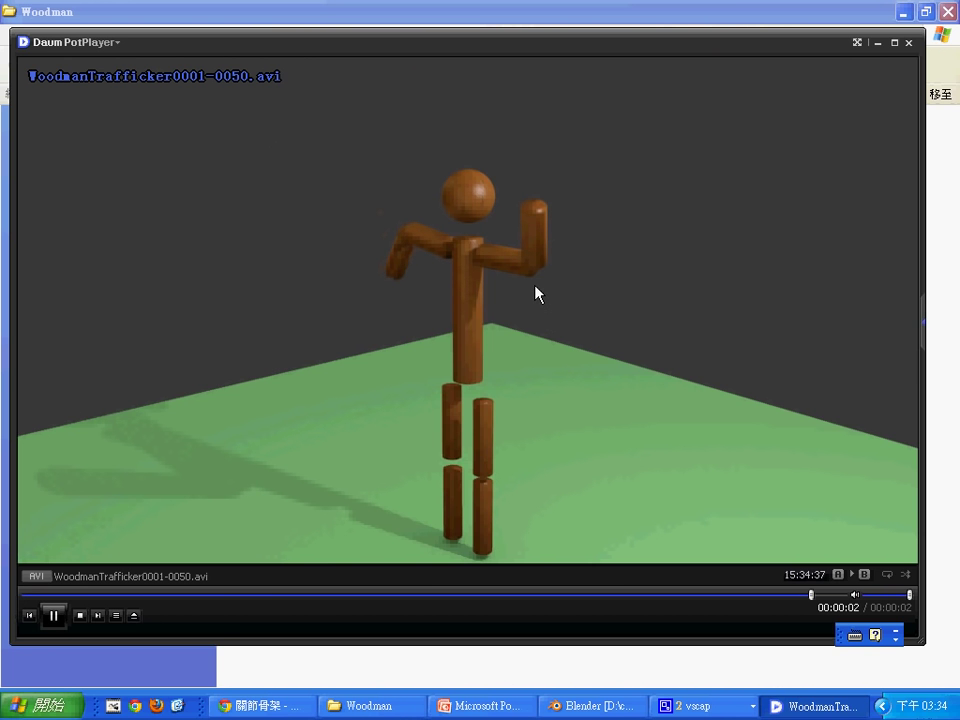
# Replay the wooden figure clip four times in PotPlayer, then bring the Blender window back
pyautogui.click(54, 617)
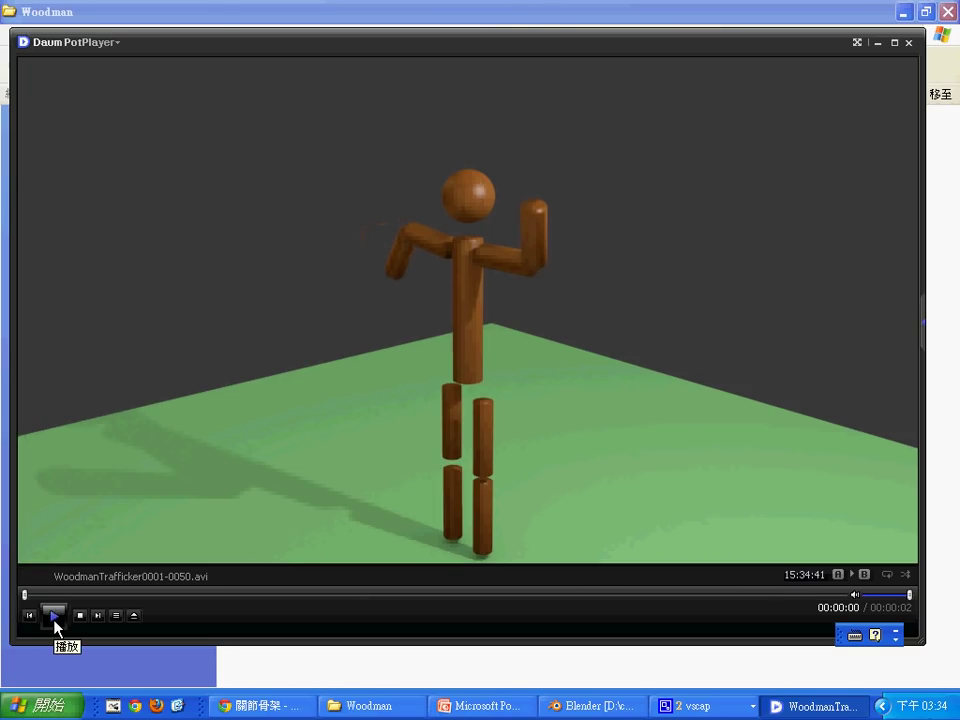
pyautogui.click(54, 621)
pyautogui.click(55, 621)
pyautogui.click(58, 617)
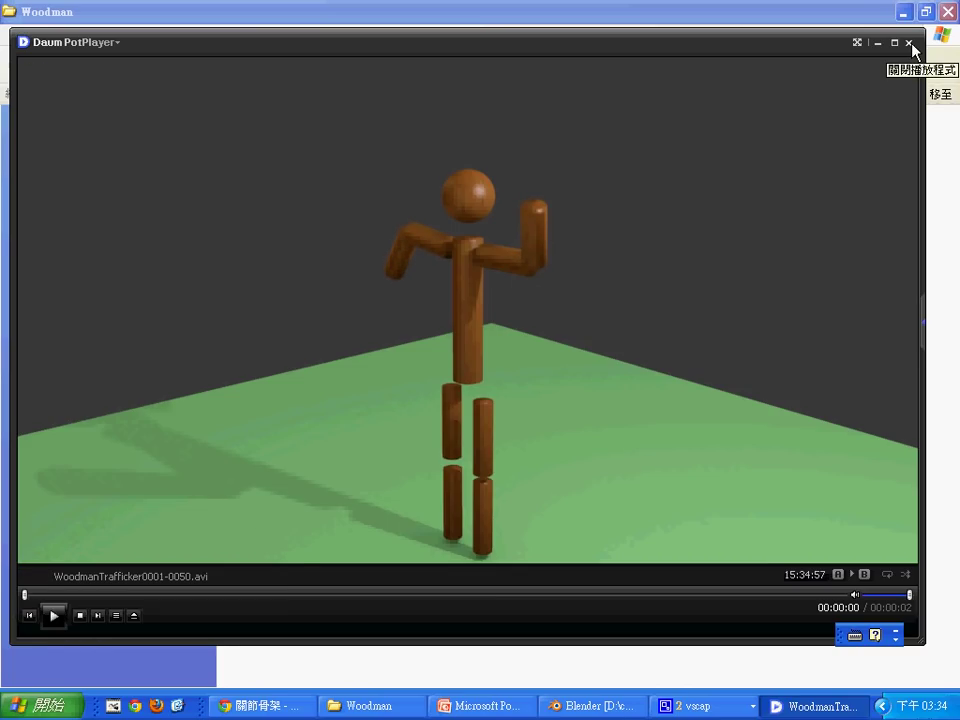
pyautogui.click(615, 706)
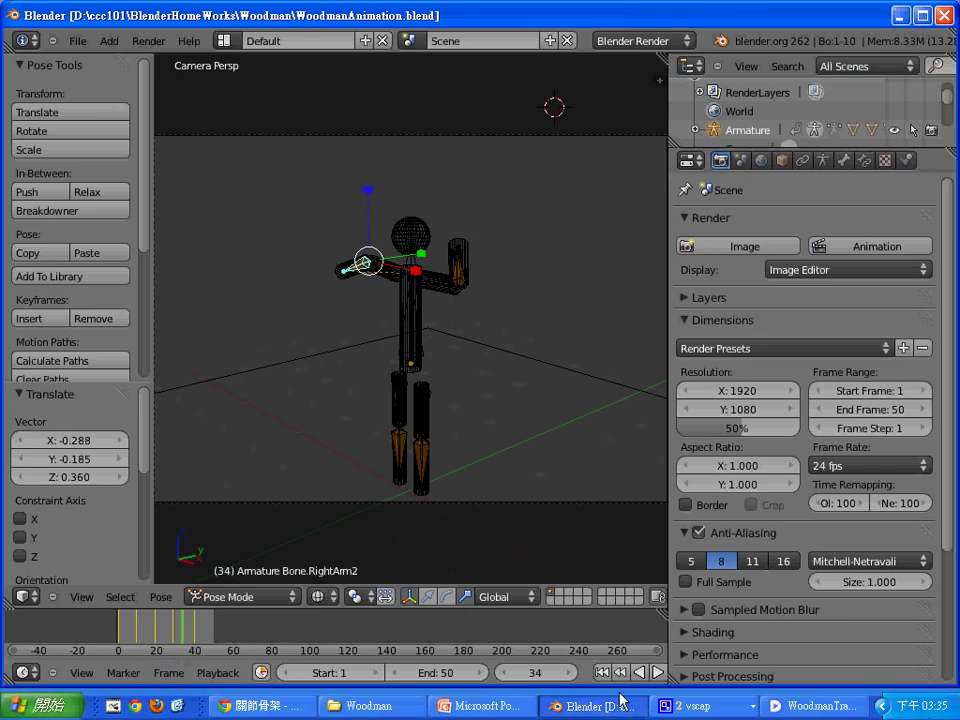
# Rewind the Blender animation to frame 1, showing the figure's arms-out starting pose
pyautogui.scroll(-3, 580, 680)
pyautogui.scroll(-1, 570, 675)
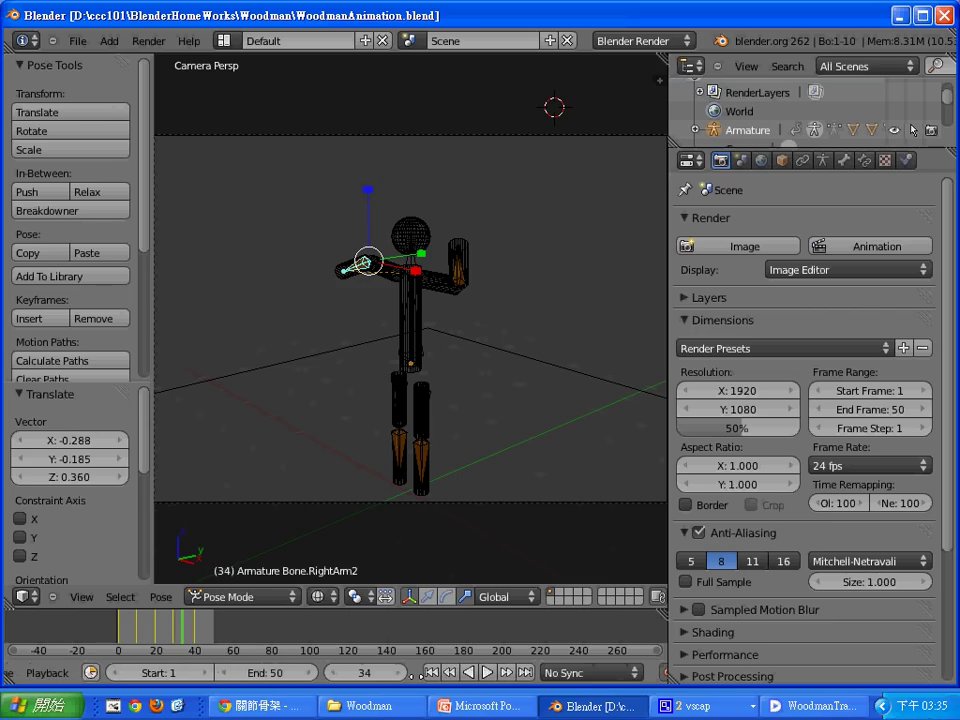
pyautogui.scroll(-4, 555, 670)
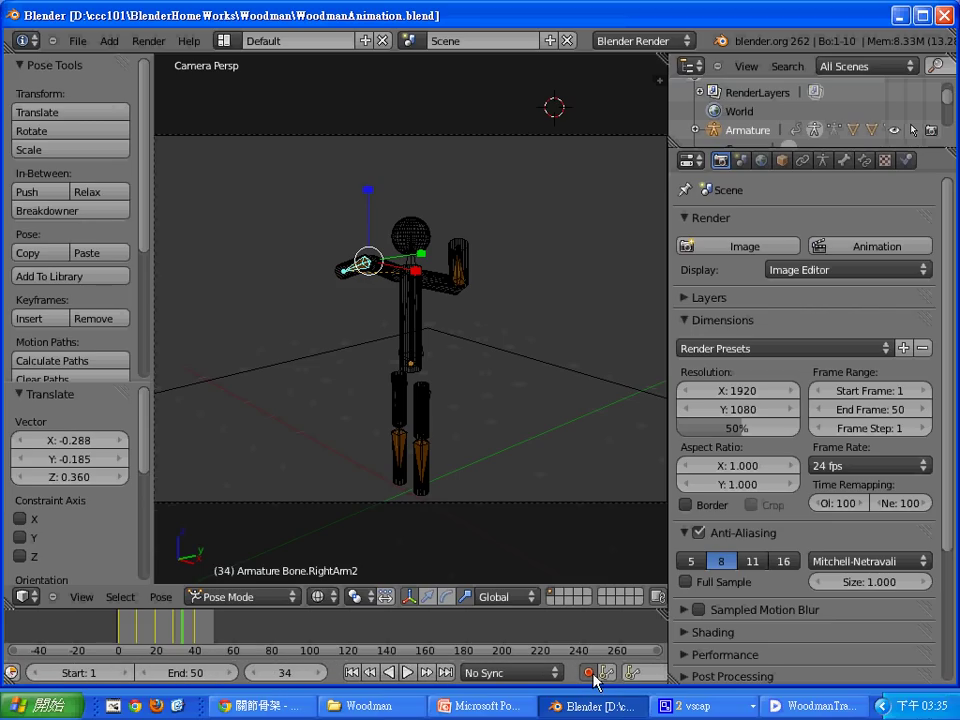
pyautogui.click(120, 636)
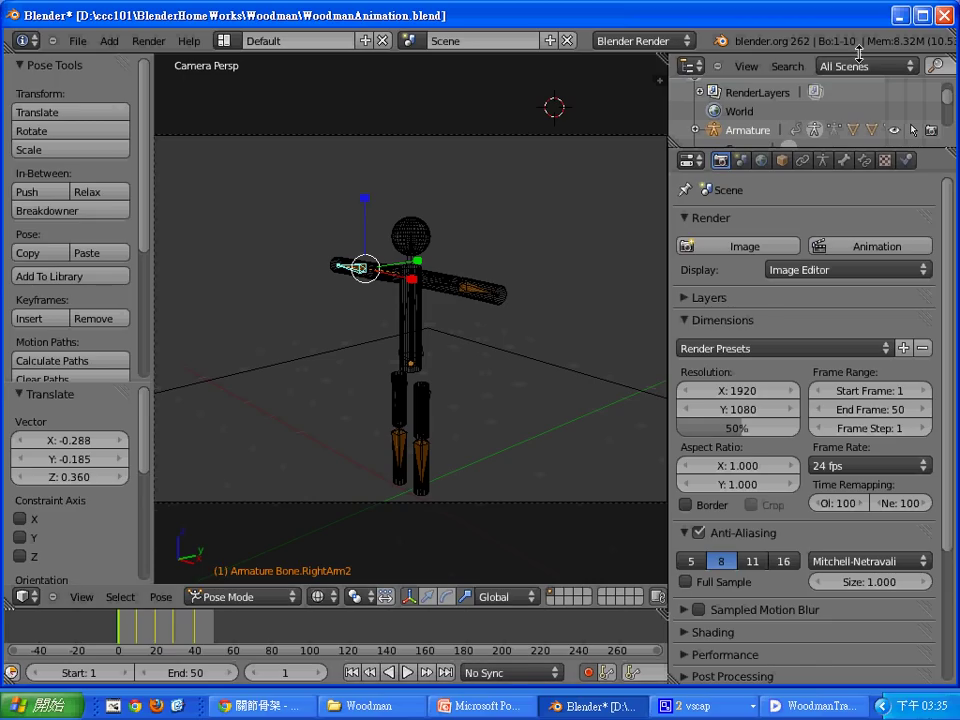
# Close Blender, dismiss the crash dialog, and open WoodmanBinding.blend from the Woodman folder
pyautogui.click(951, 15)
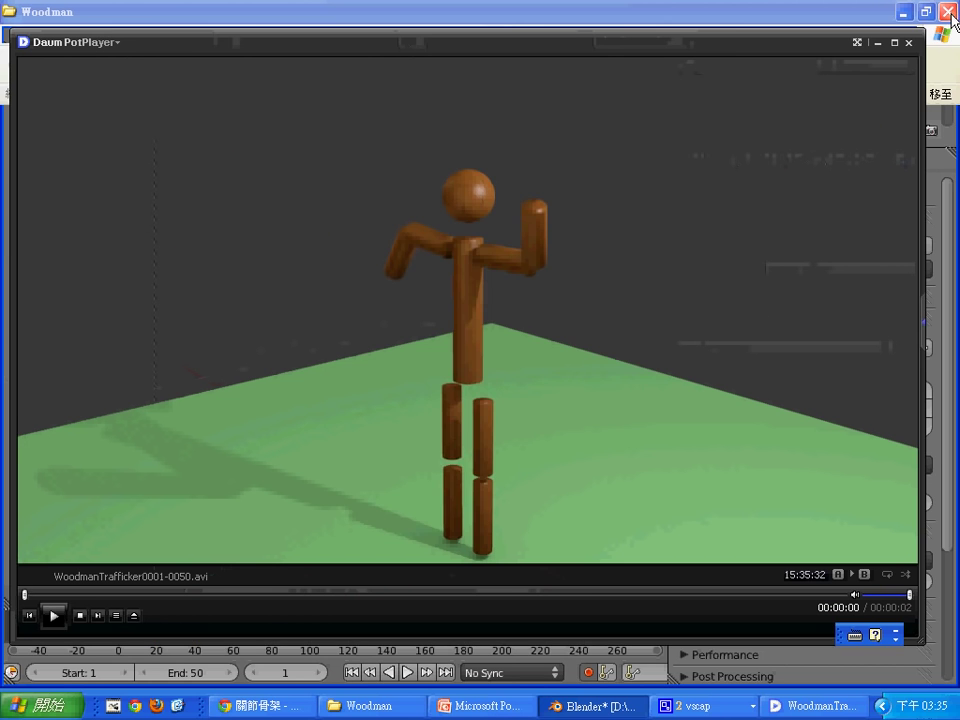
pyautogui.click(535, 522)
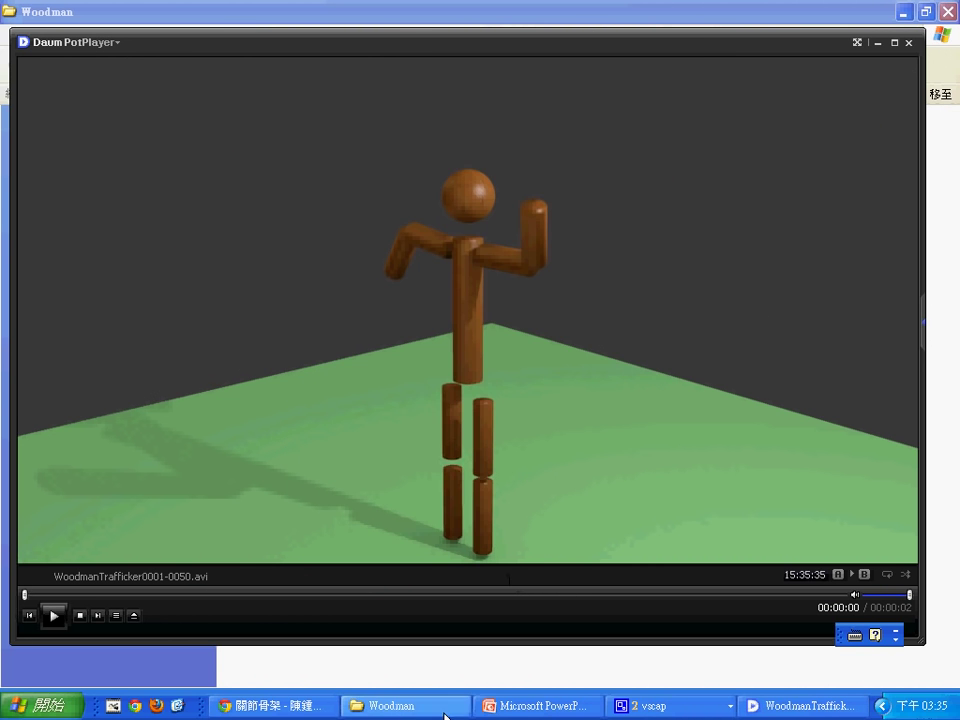
pyautogui.click(368, 253)
pyautogui.doubleClick(366, 247)
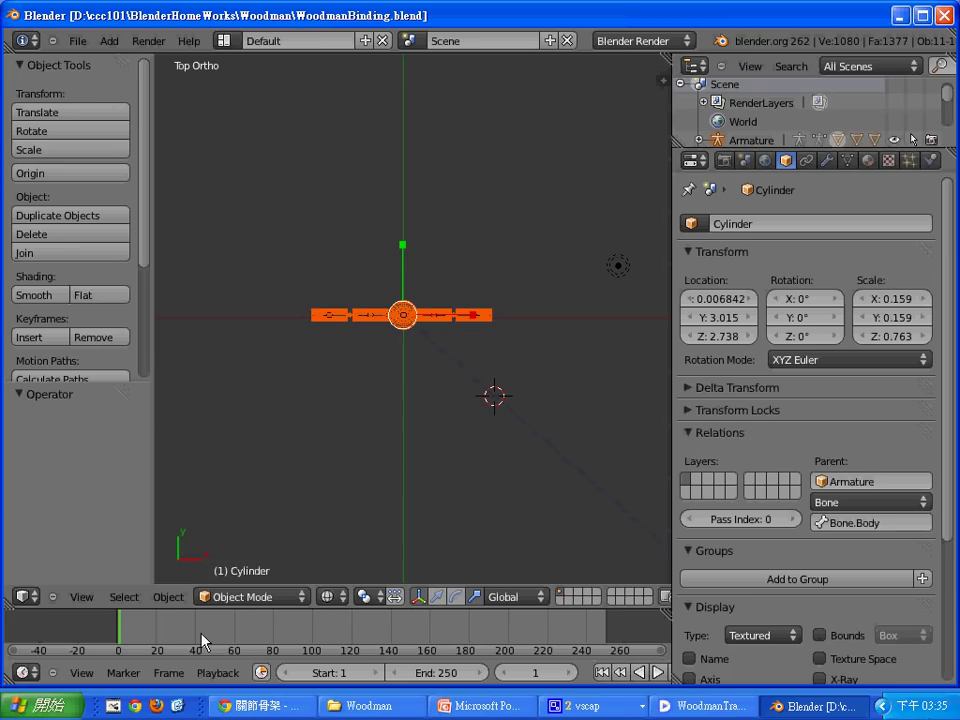
# Render a test still of the T-posed wooden figure through the camera, then close the render
pyautogui.click(82, 597)
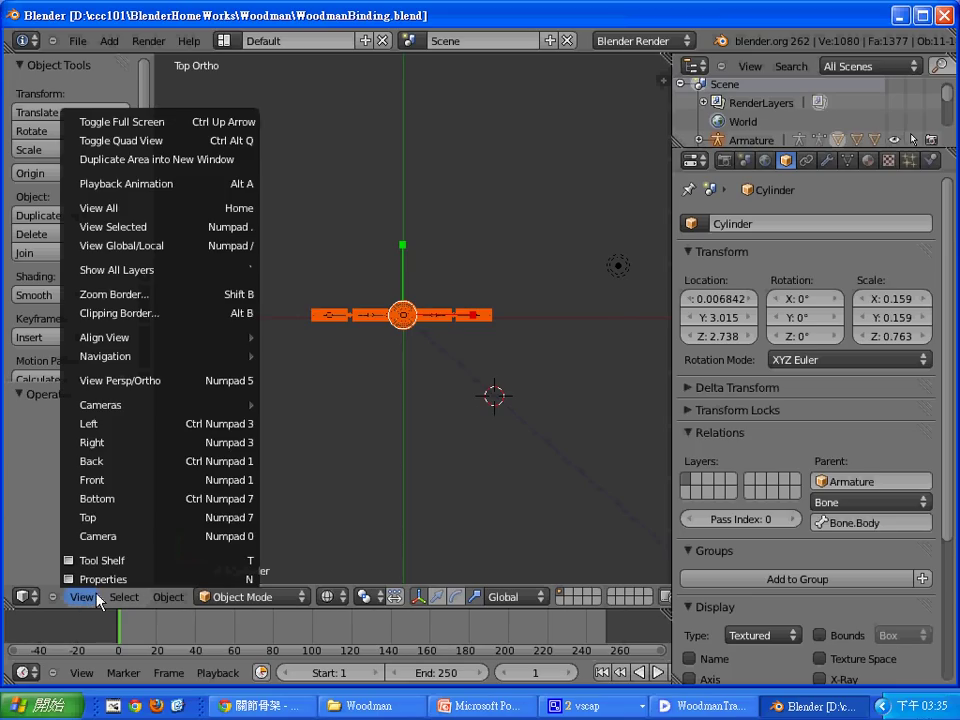
pyautogui.click(114, 541)
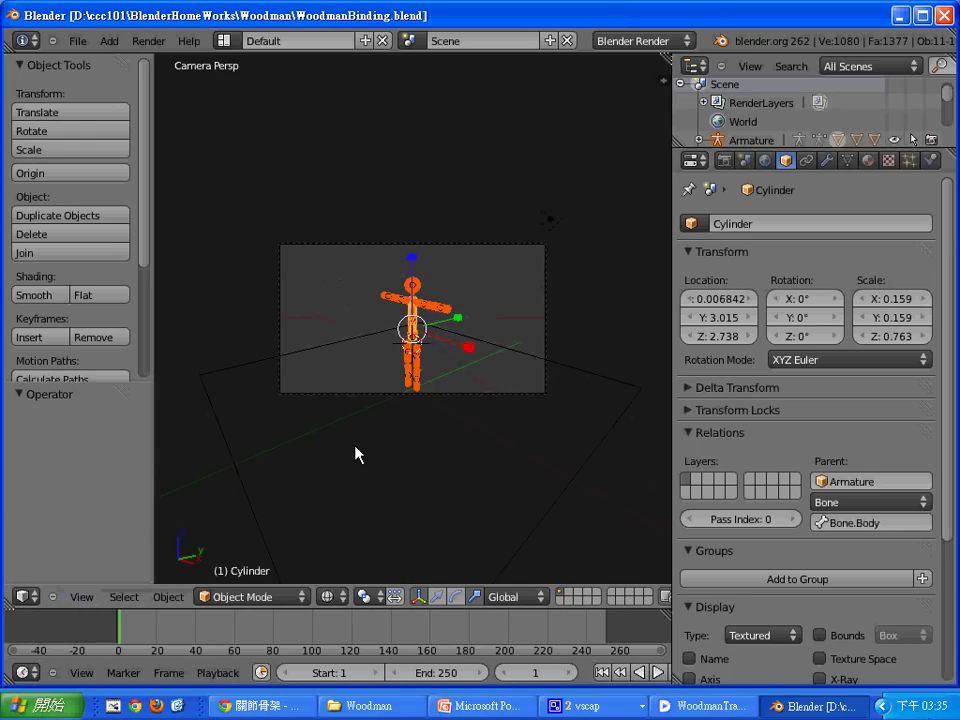
pyautogui.scroll(5, 355, 453)
pyautogui.scroll(1, 352, 450)
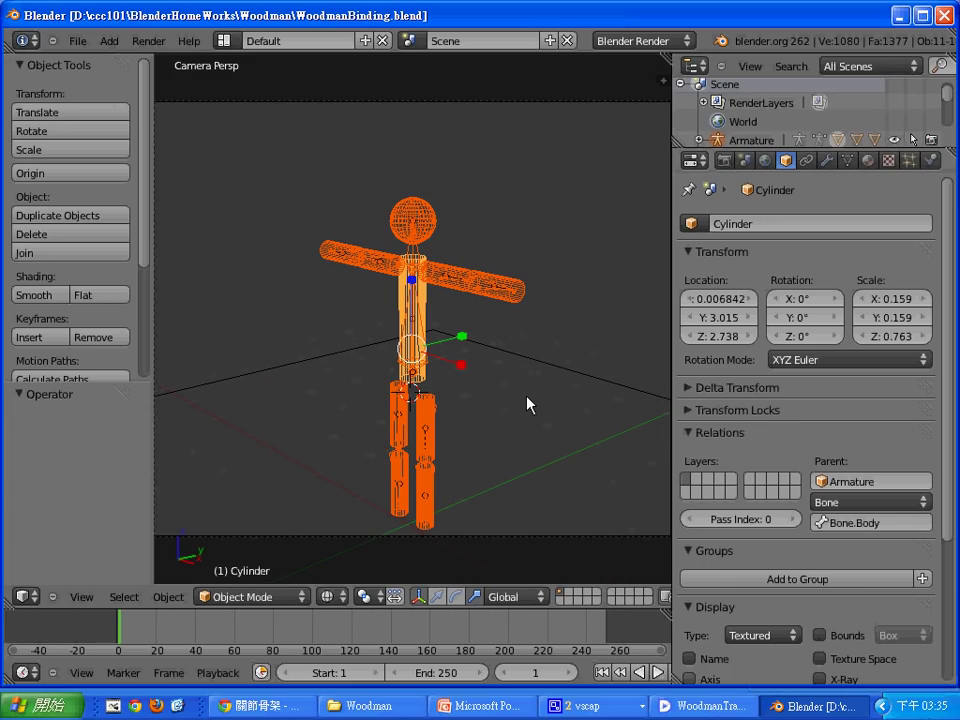
pyautogui.press('F12')
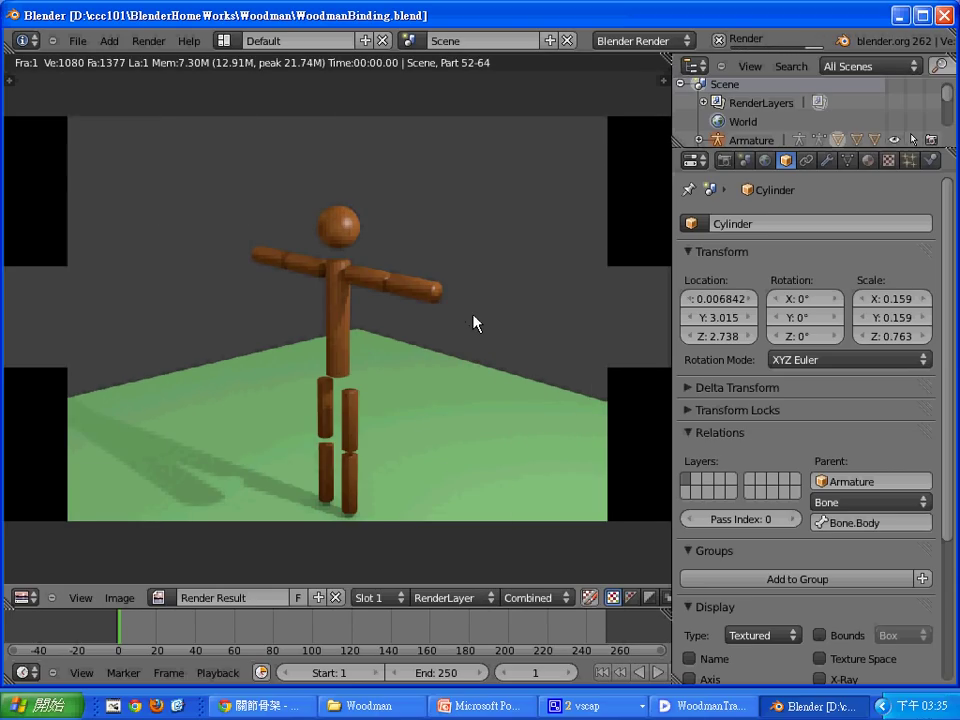
pyautogui.press('Escape')
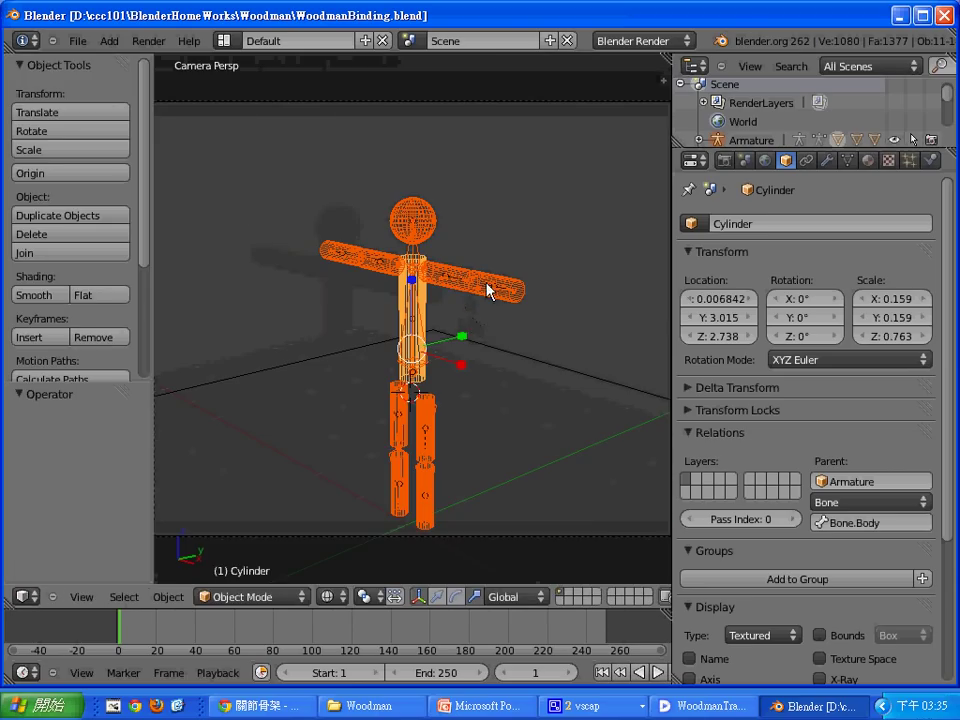
# Select the figure's armature and switch it into Pose Mode
pyautogui.rightClick(487, 290)
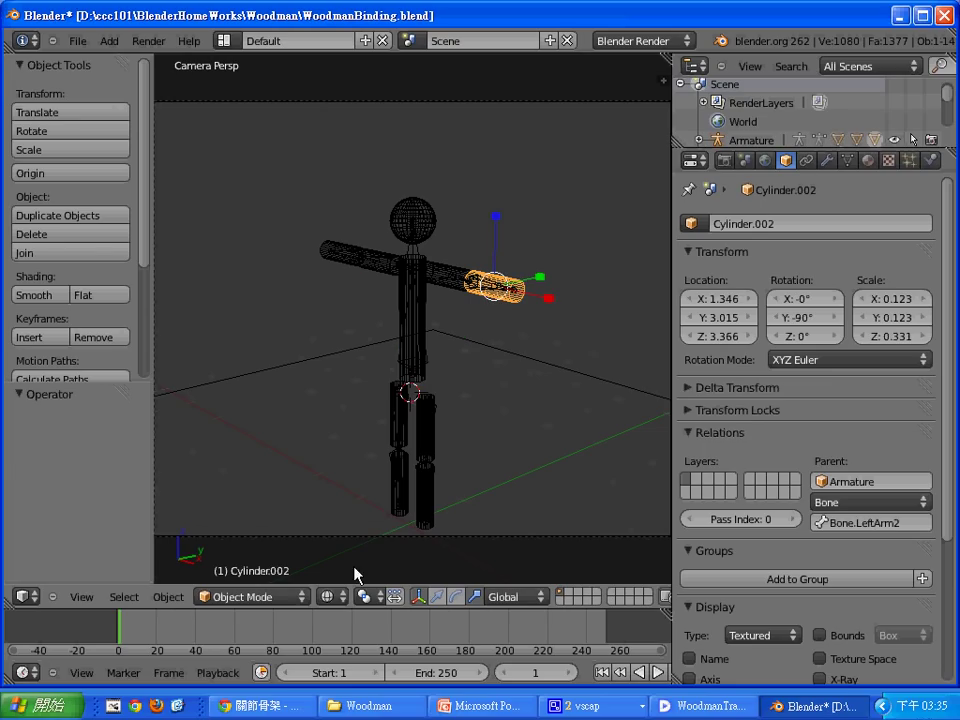
pyautogui.click(295, 596)
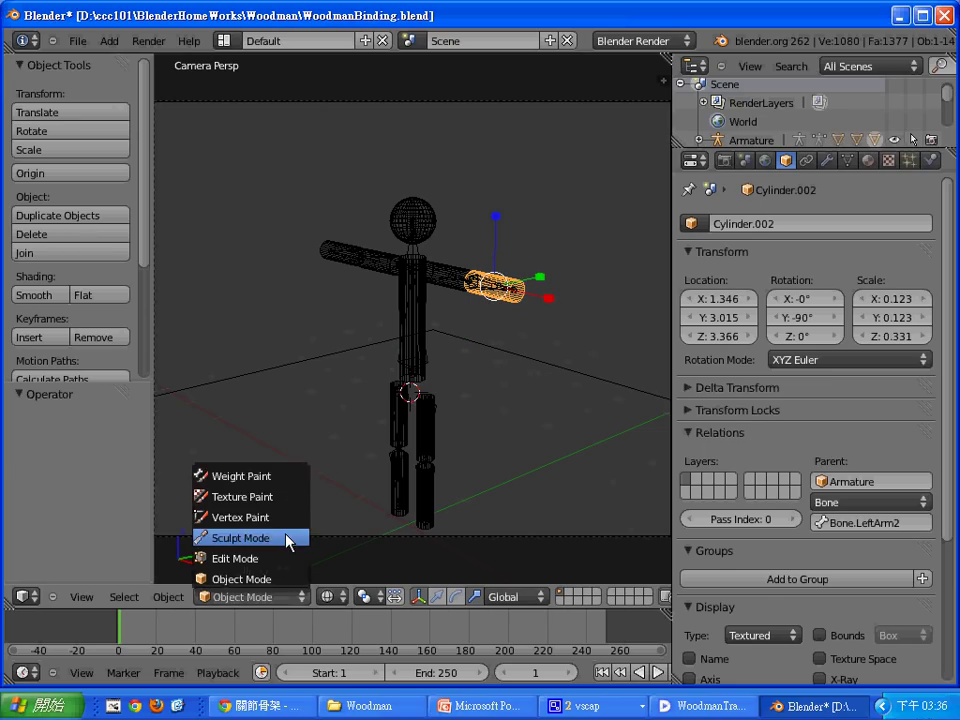
pyautogui.rightClick(415, 321)
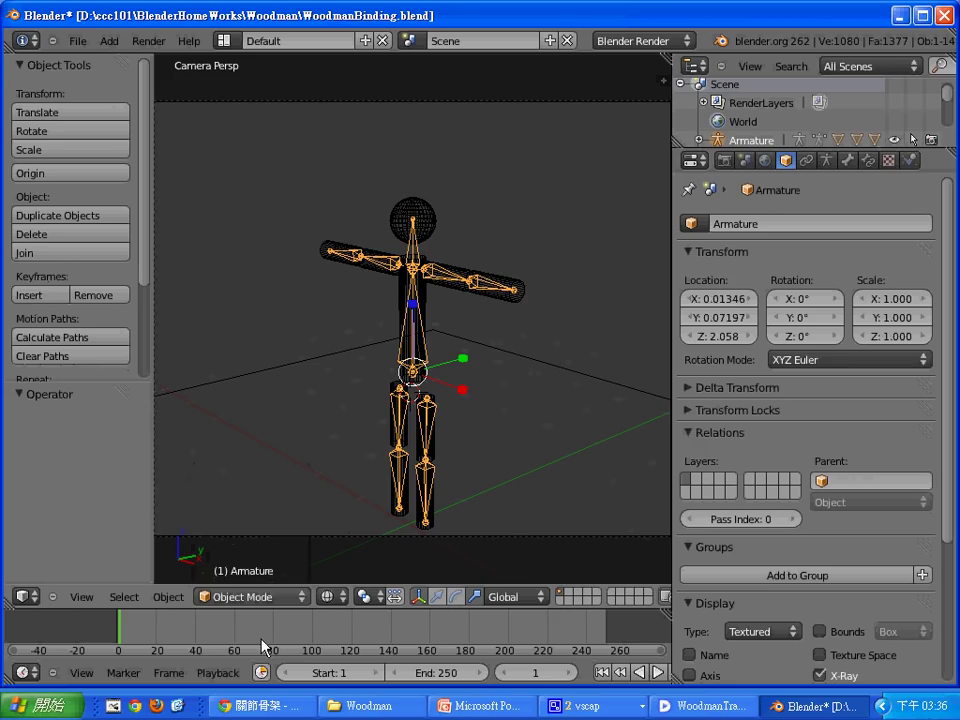
pyautogui.click(285, 597)
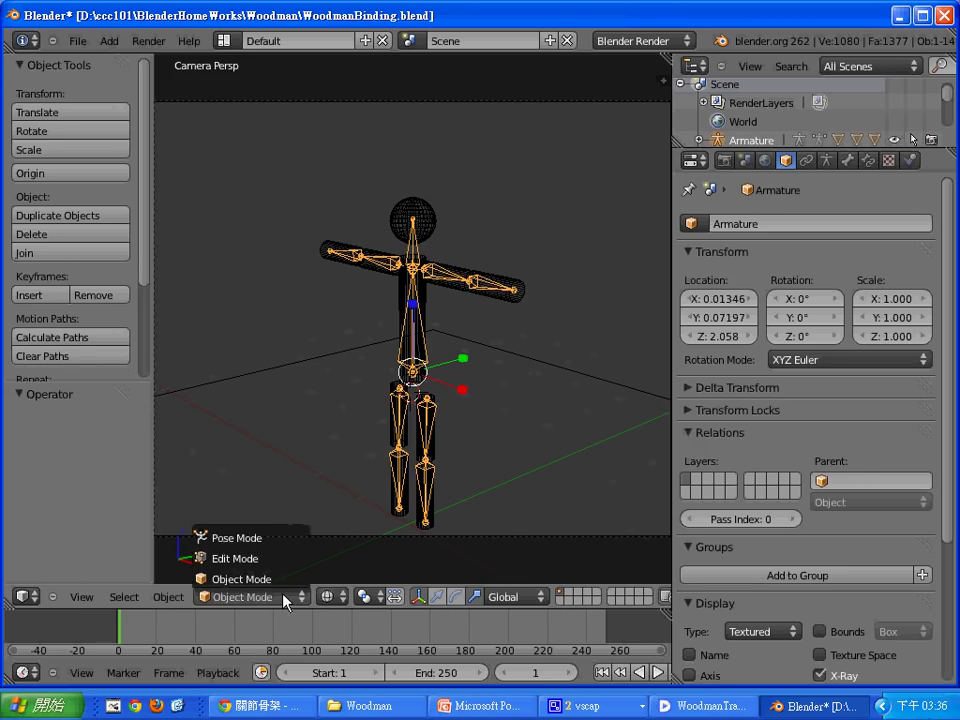
pyautogui.click(296, 541)
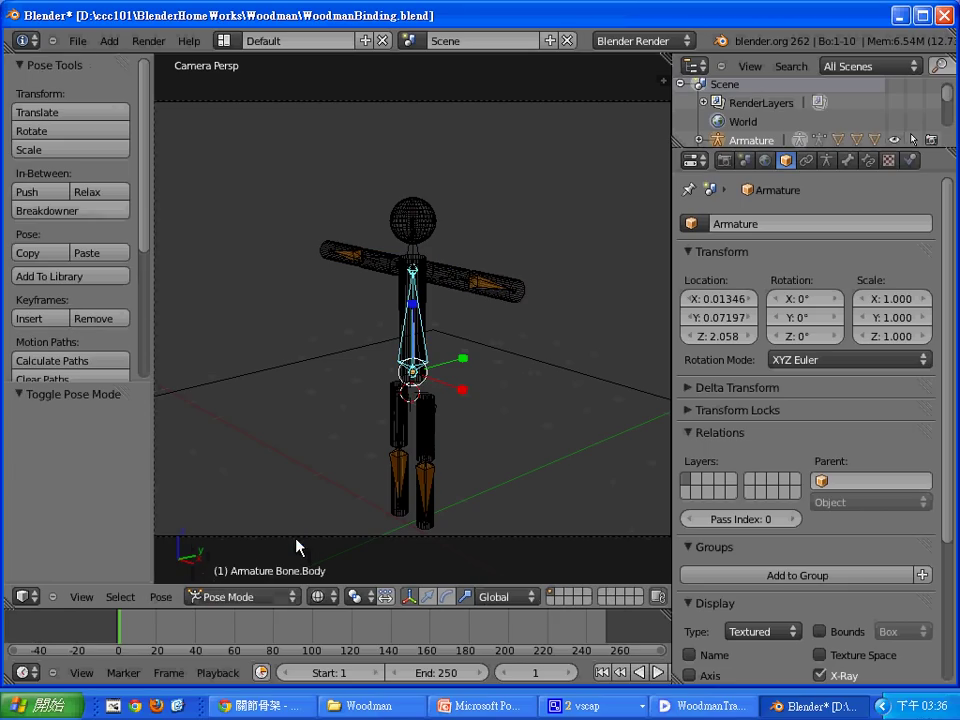
# Move the LeftArm2 forearm bone slightly upward, to a Z offset of 0.203
pyautogui.rightClick(482, 288)
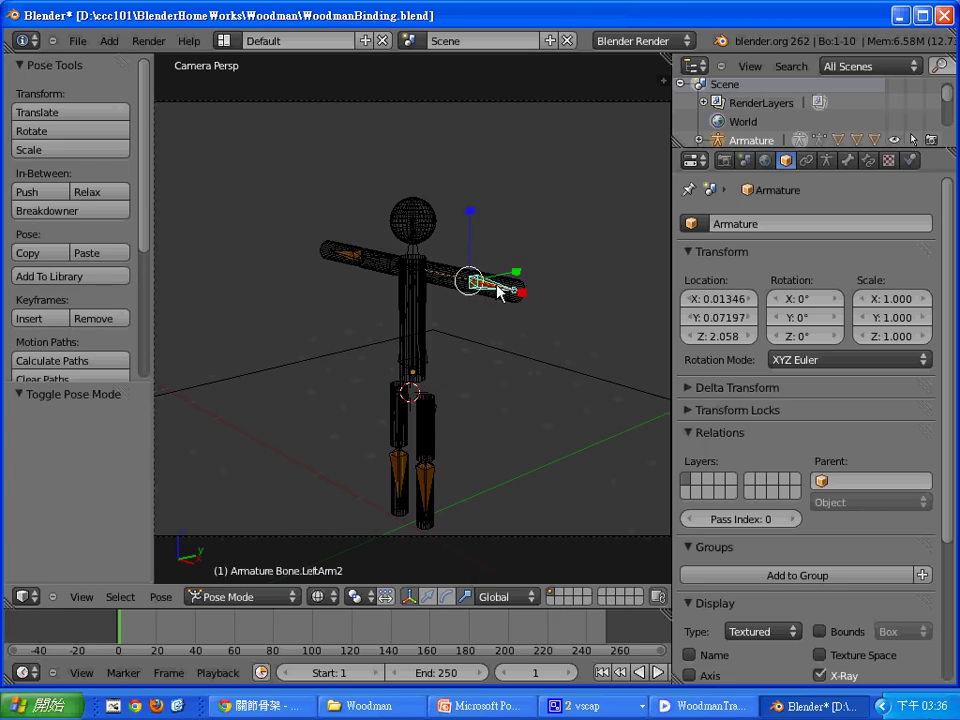
pyautogui.press('g')
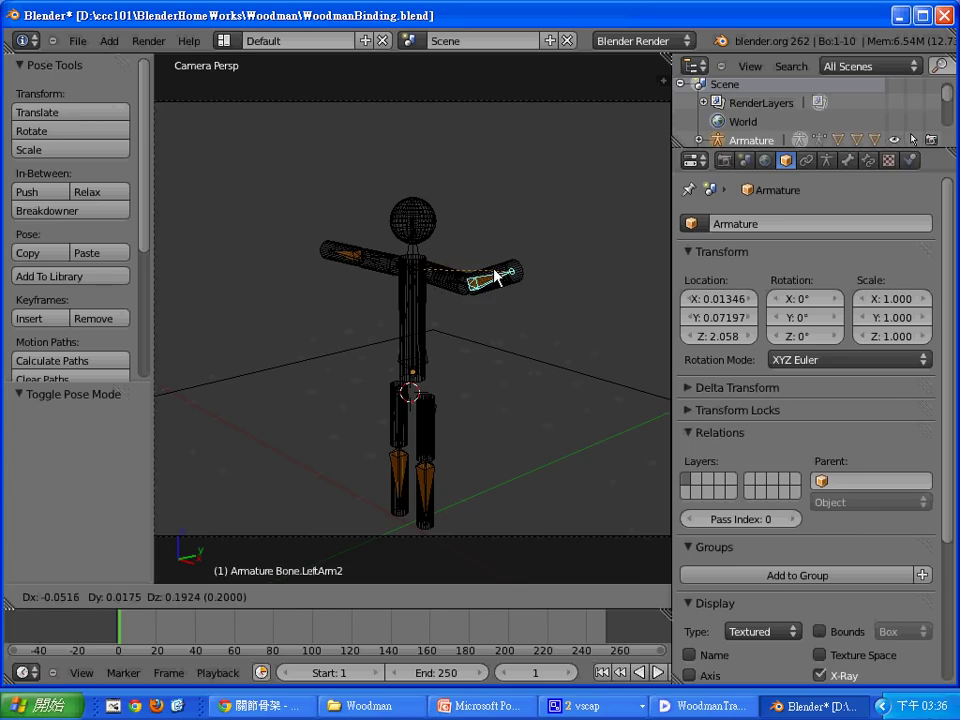
pyautogui.click(505, 269)
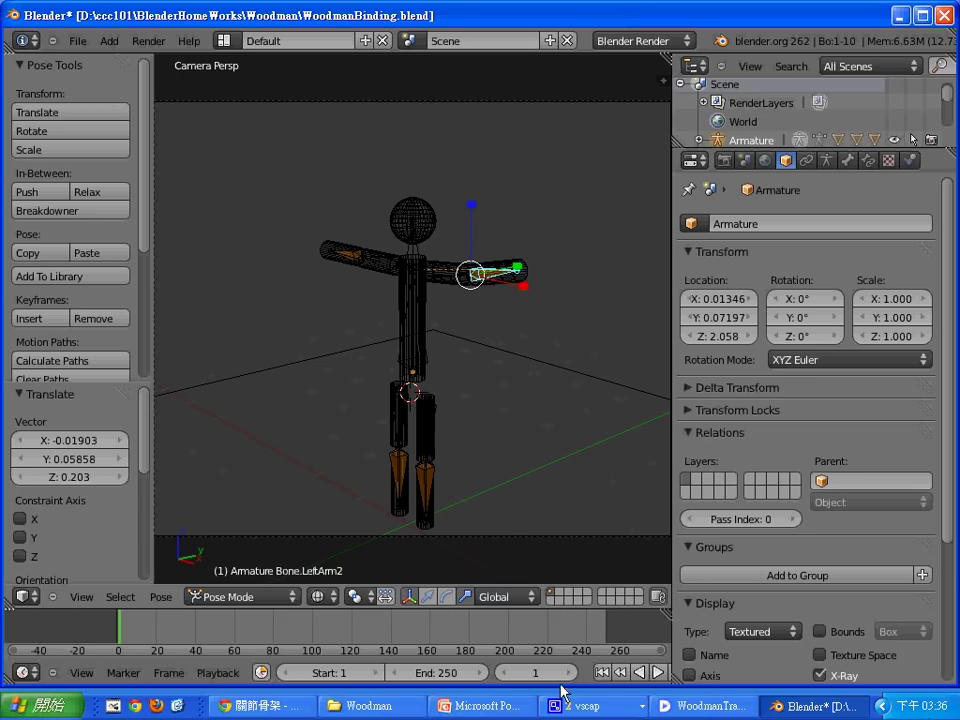
pyautogui.moveTo(592, 680); pyautogui.dragTo(285, 660, button='middle')
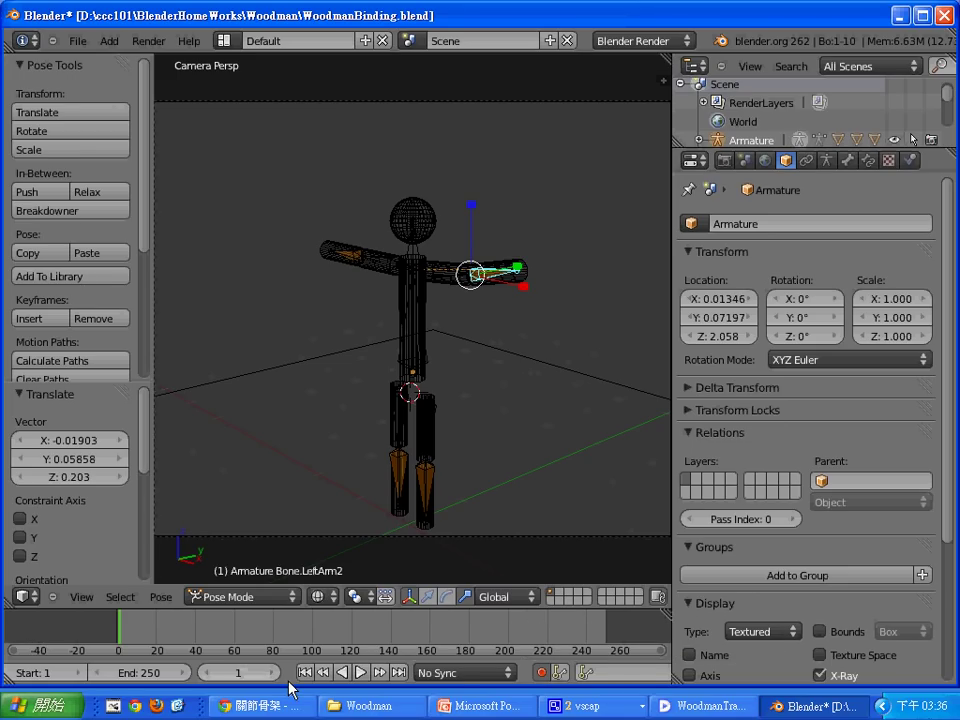
pyautogui.moveTo(290, 688); pyautogui.dragTo(320, 687, button='middle')
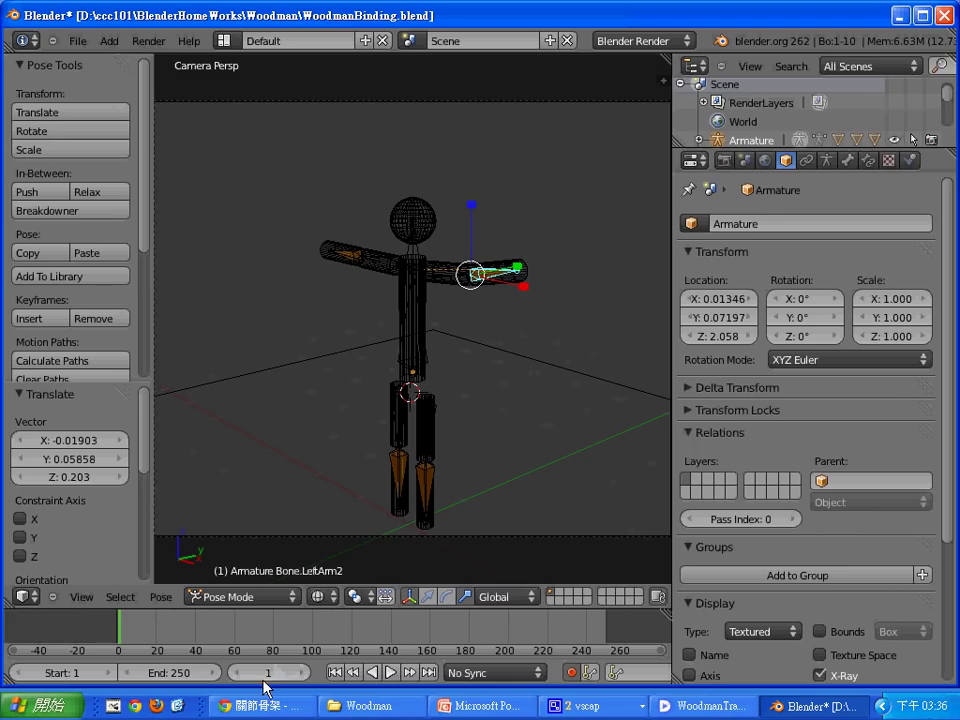
pyautogui.click(185, 673)
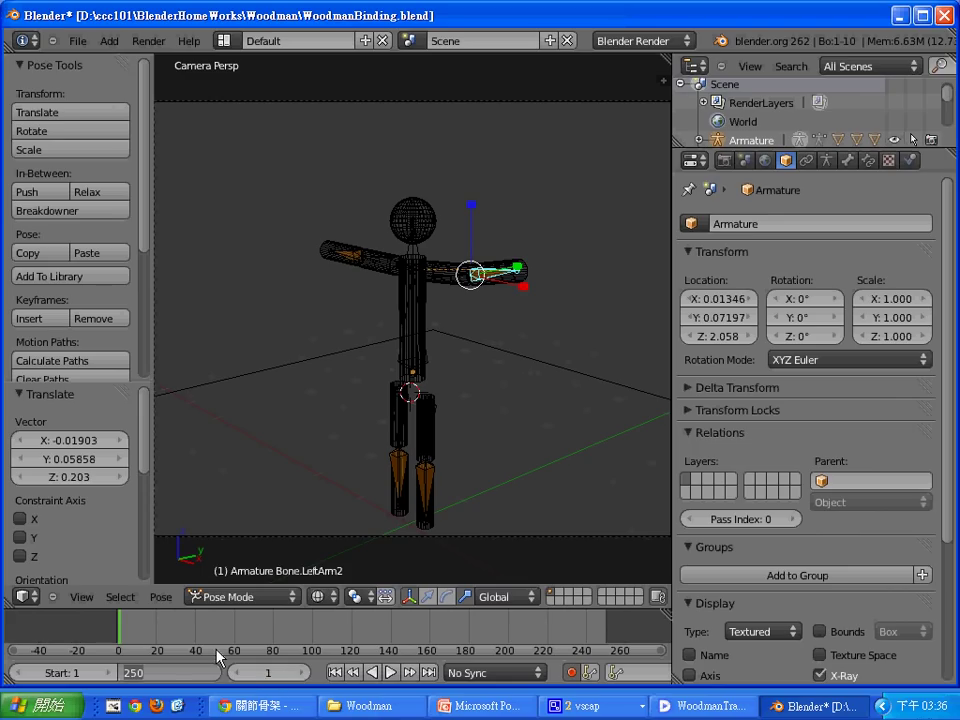
# Set the animation end frame to 50 and reposition the LeftArm2 forearm bone
pyautogui.write('50')
pyautogui.press('Return')
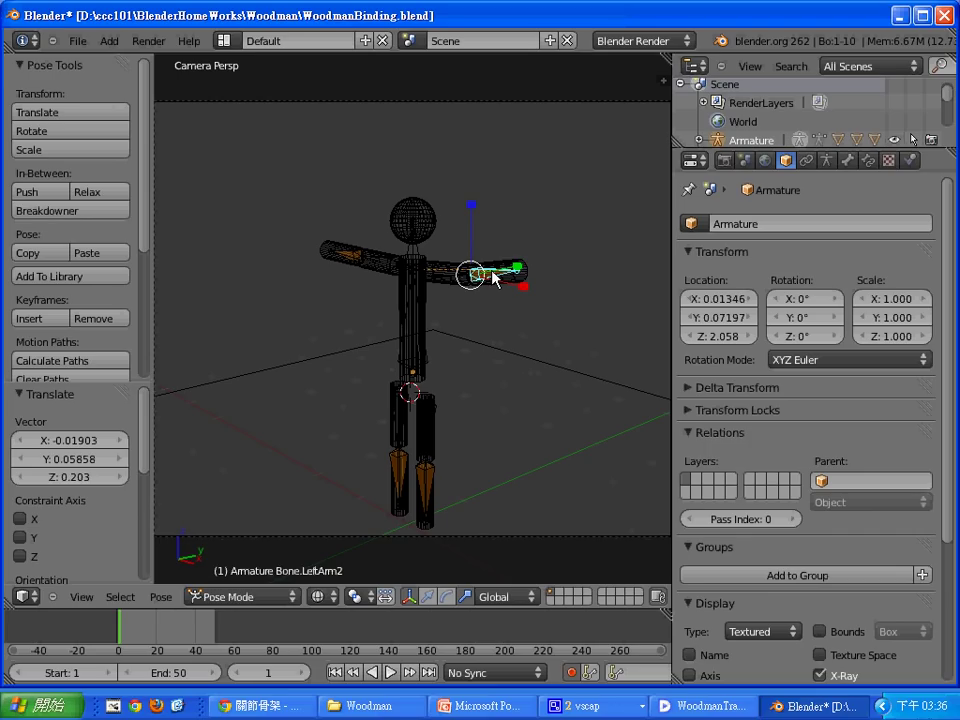
pyautogui.press('g')
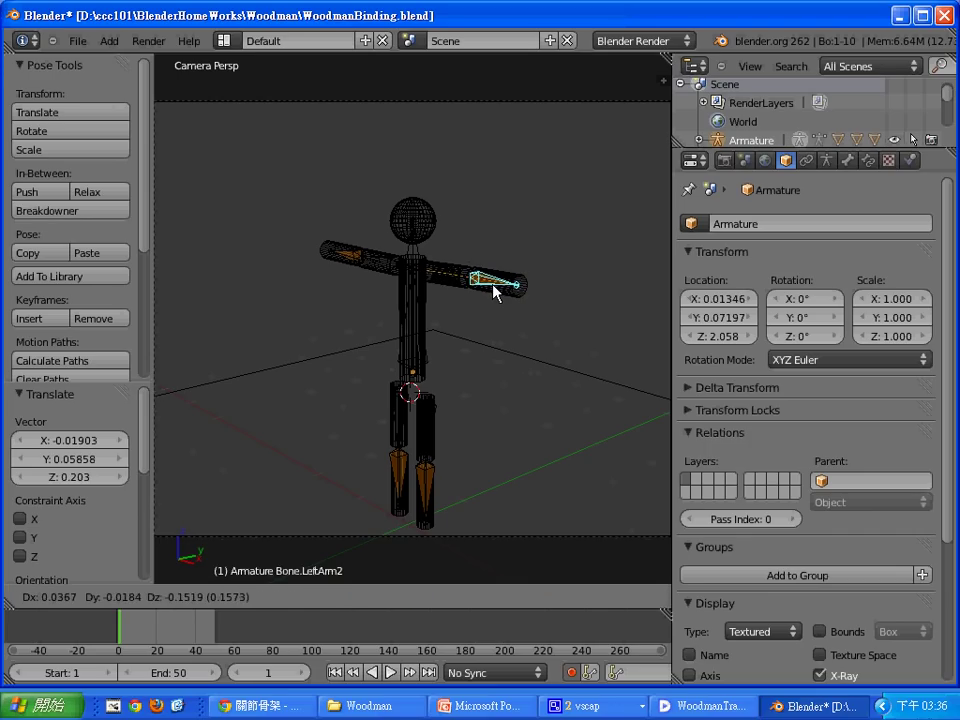
pyautogui.click(497, 292)
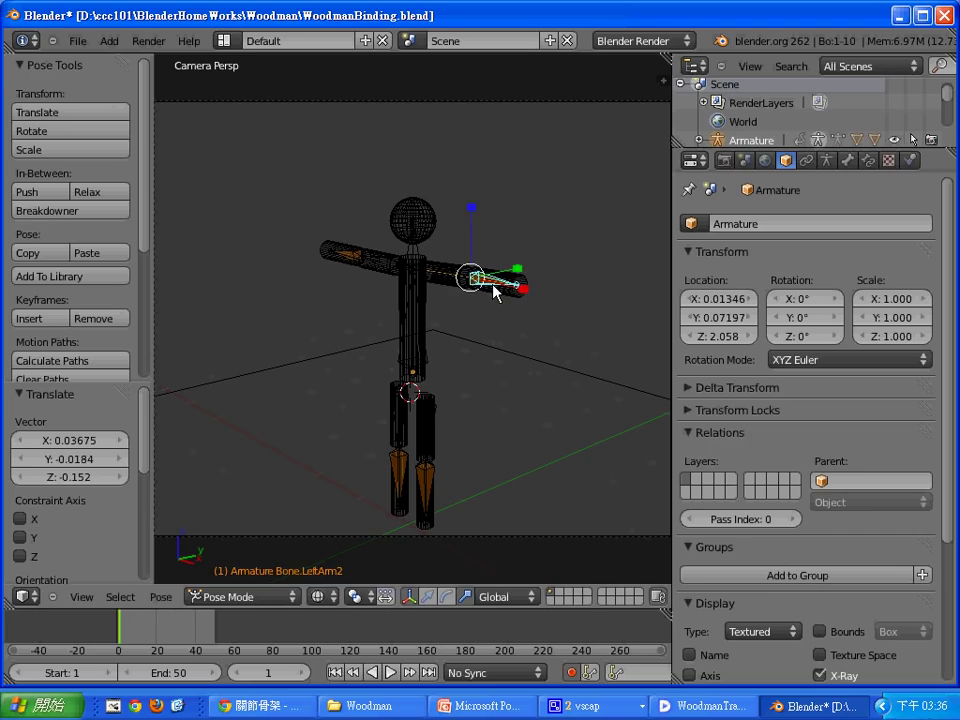
# At frame 10, rotate LeftArm2 -111.8° on X so it points straight up
pyautogui.click(137, 635)
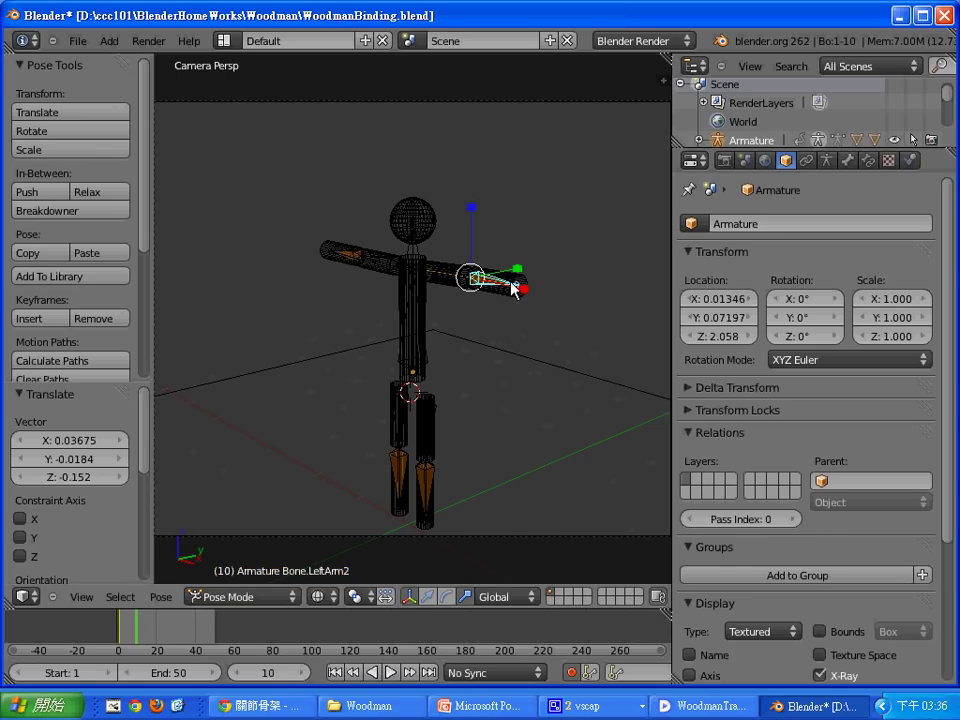
pyautogui.press('r')
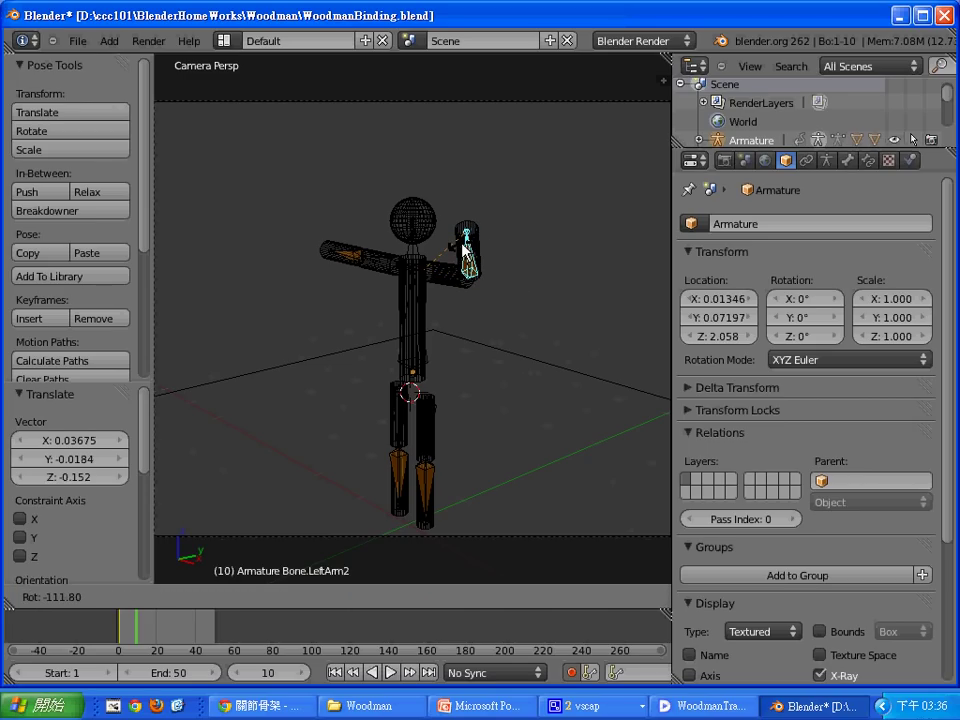
pyautogui.click(466, 245)
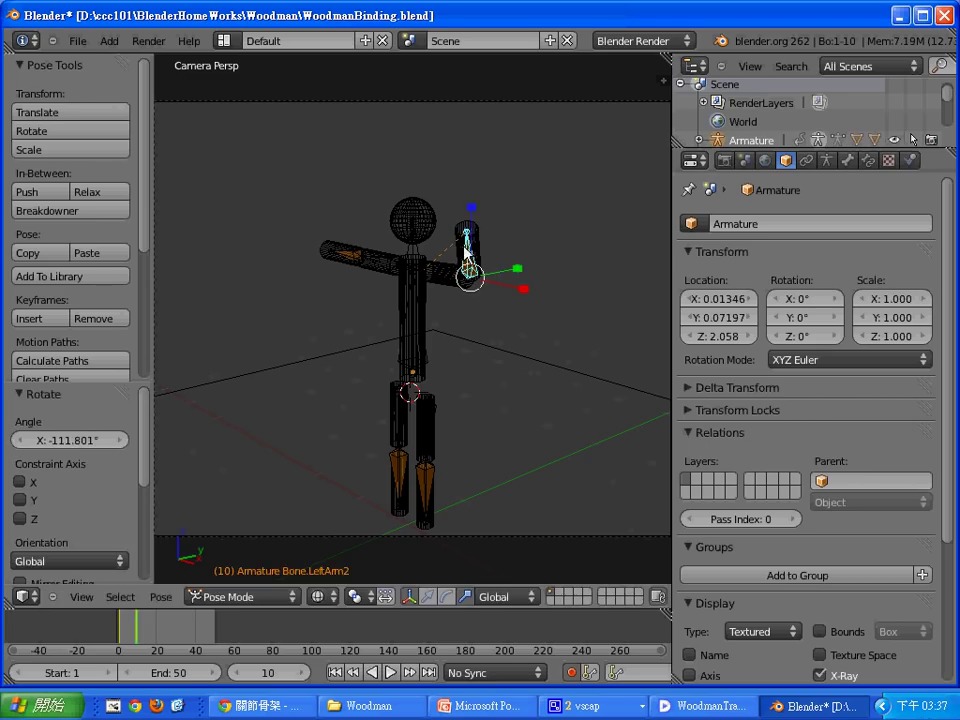
pyautogui.click(157, 645)
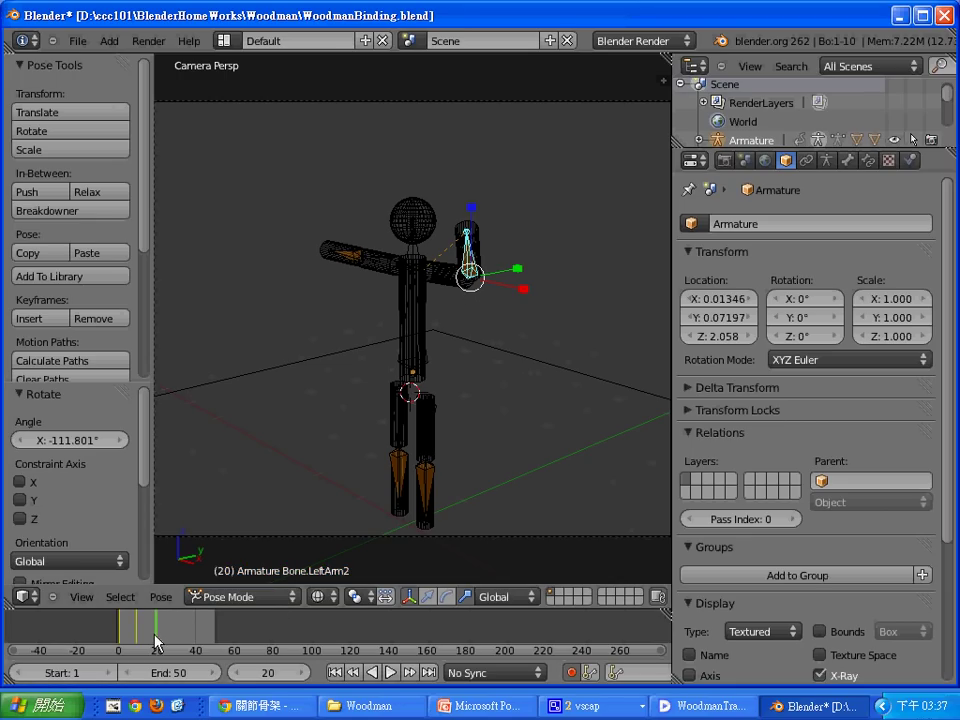
# Pose RightArm2 hanging down at frame 20 and straight out at frame 30
pyautogui.rightClick(338, 260)
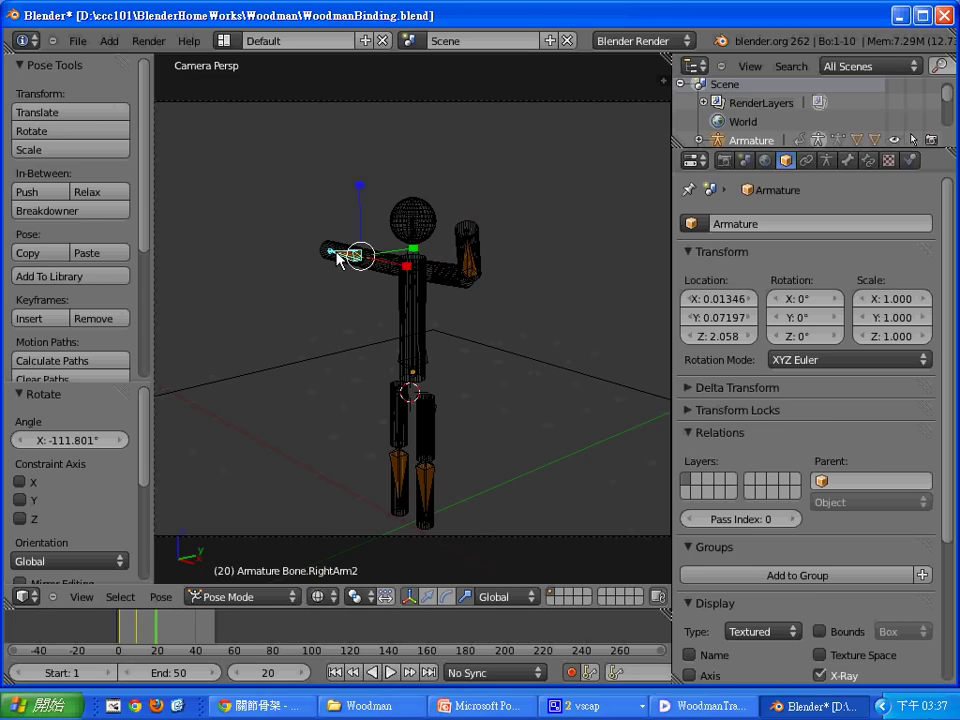
pyautogui.press('r')
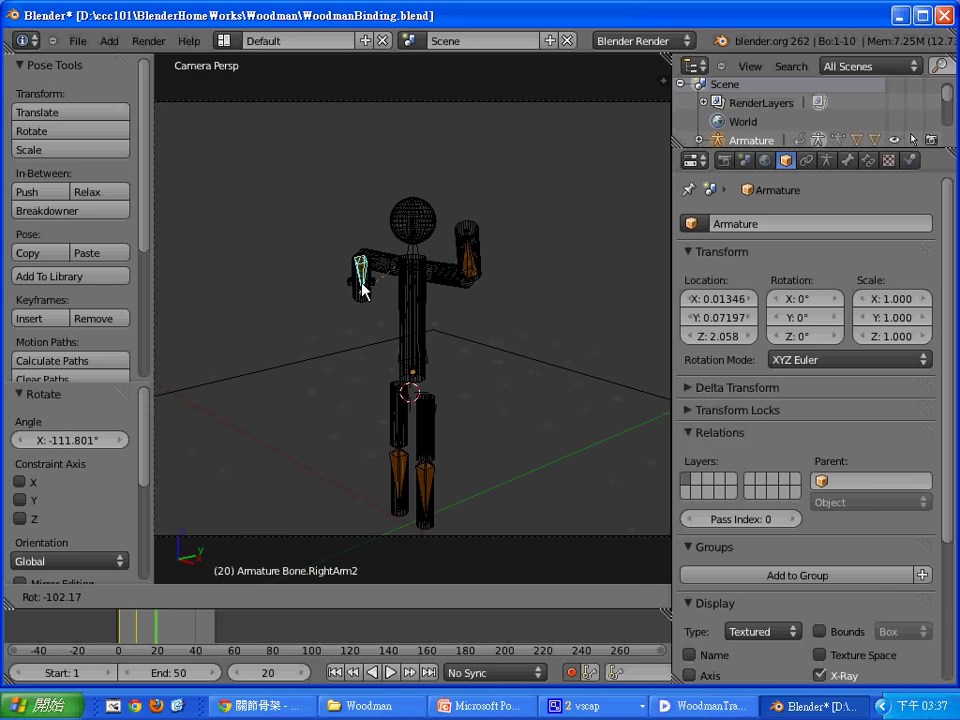
pyautogui.click(362, 290)
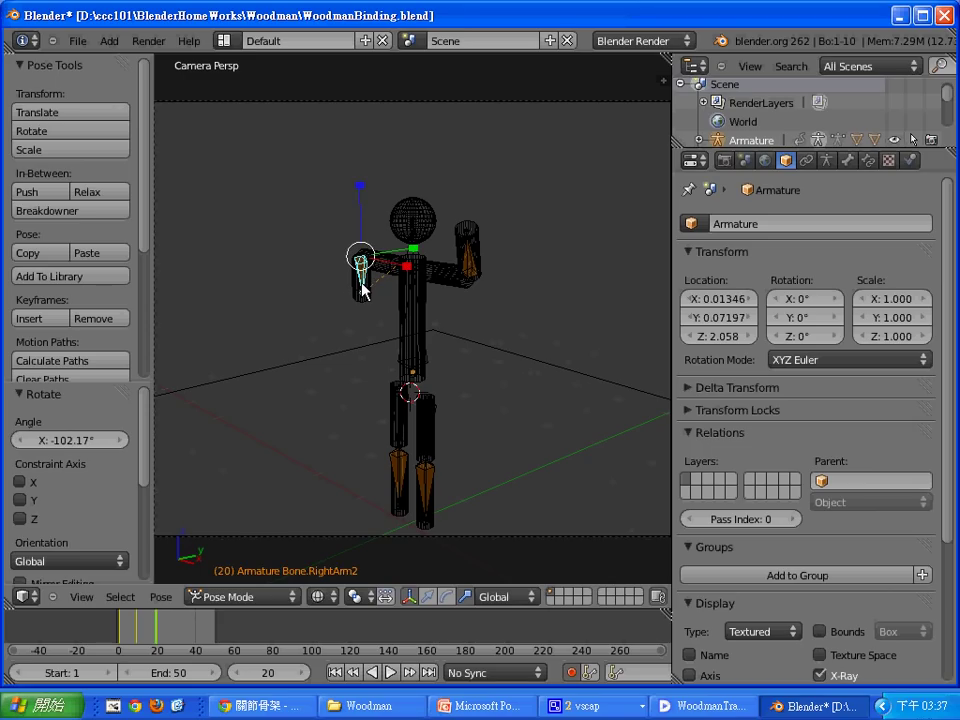
pyautogui.click(177, 640)
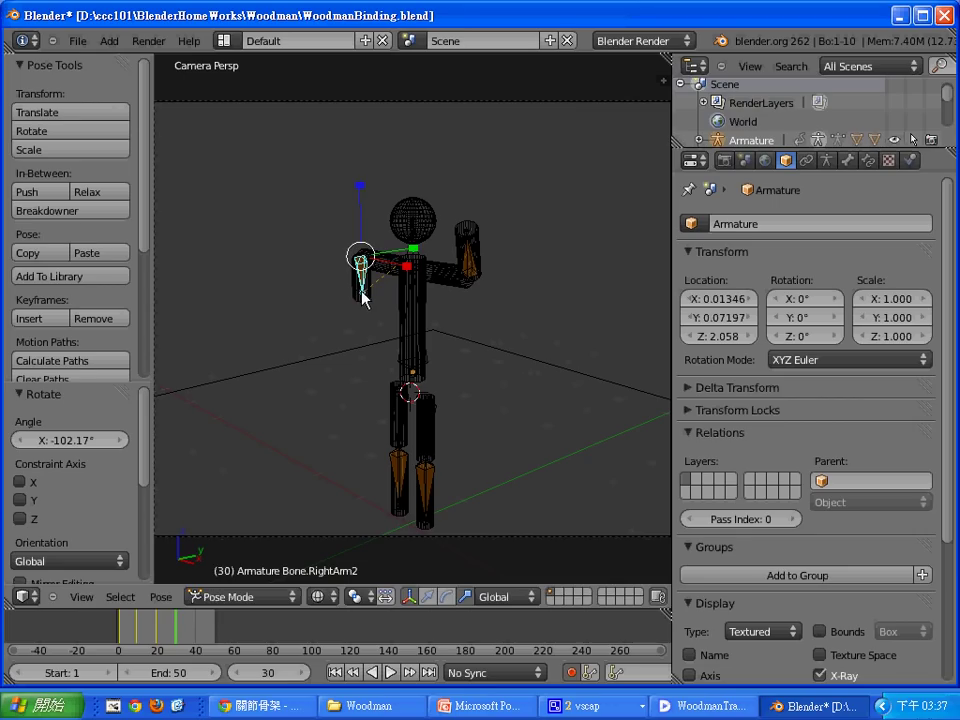
pyautogui.press('g')
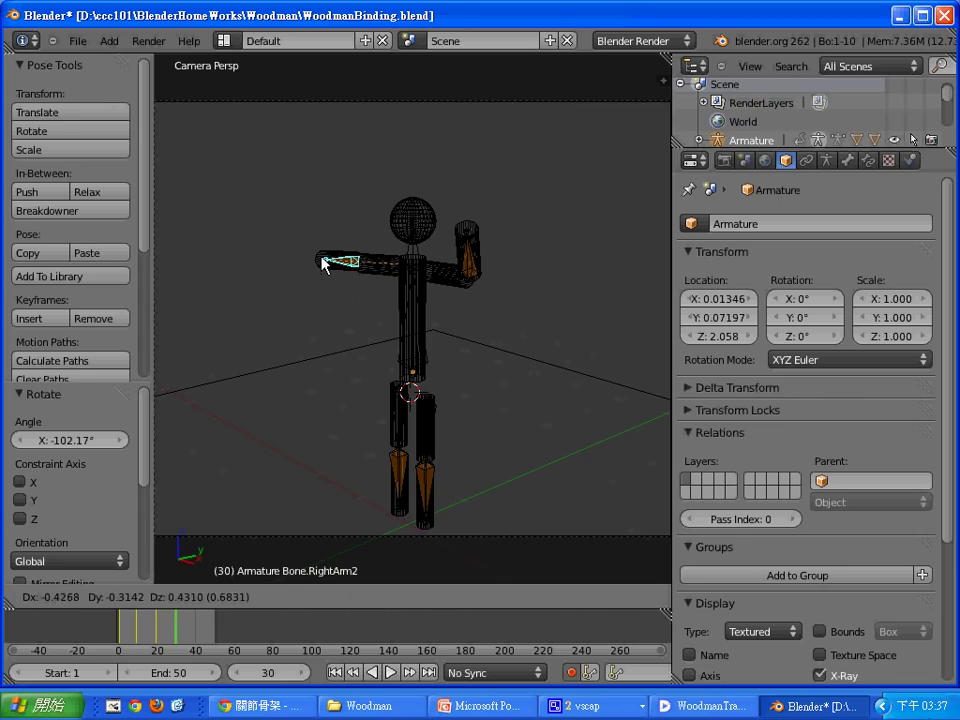
pyautogui.click(324, 264)
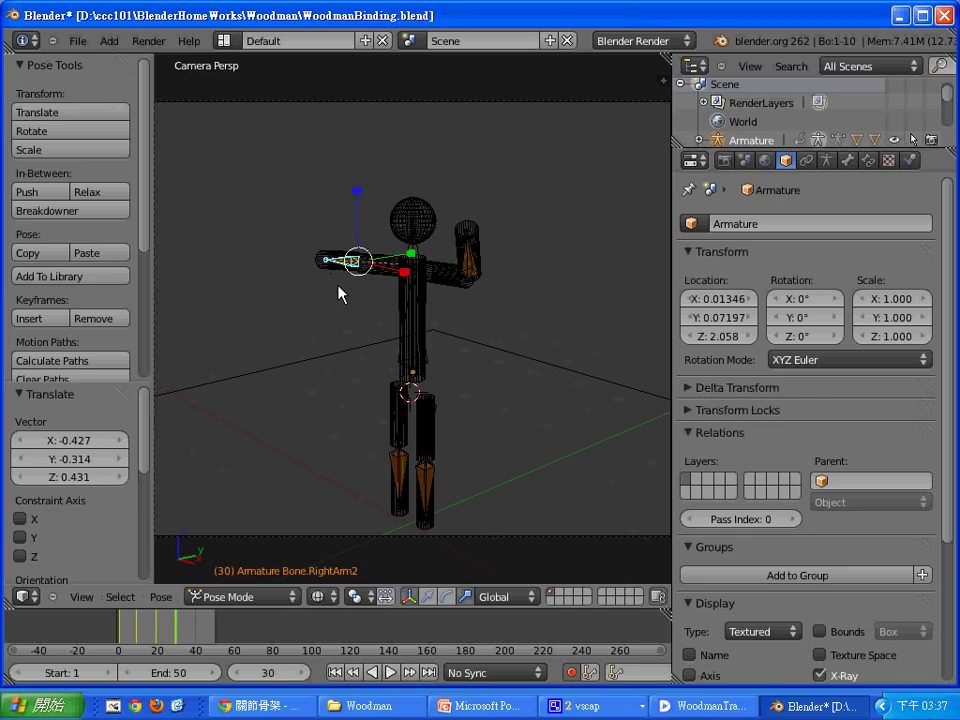
# Pose RightArm2 hanging down at frame 40 and horizontal again at frame 50
pyautogui.click(197, 628)
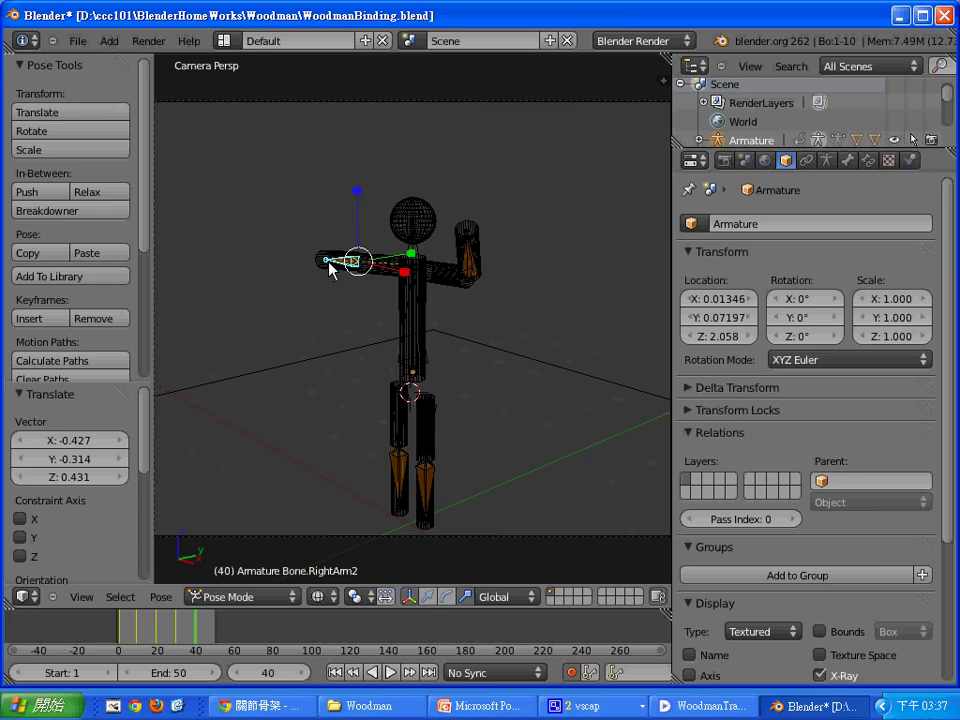
pyautogui.press('g')
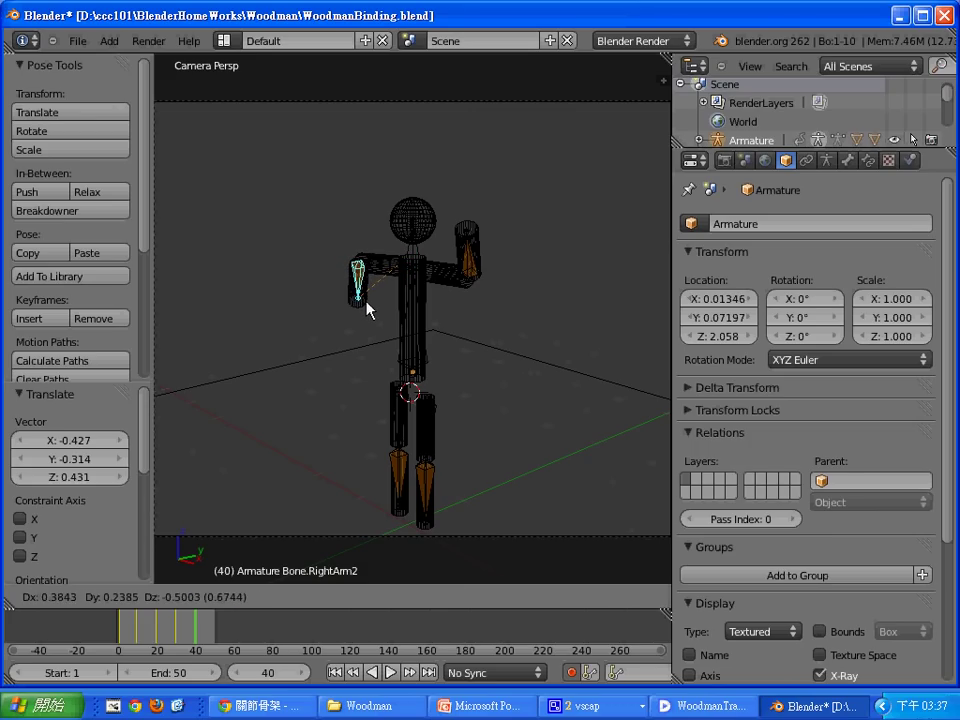
pyautogui.click(366, 309)
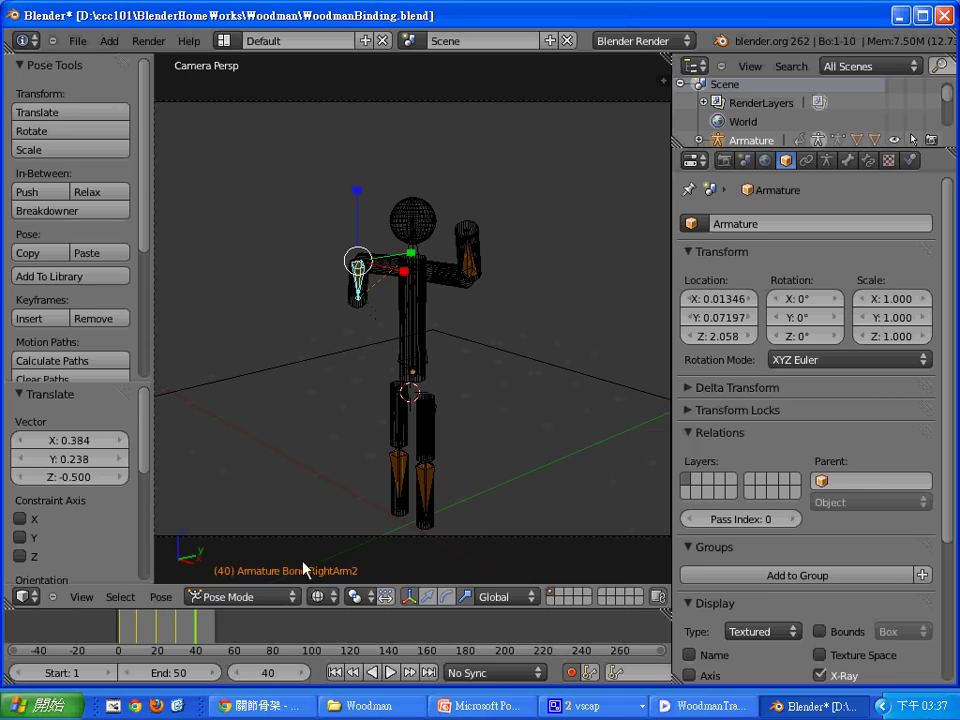
pyautogui.click(216, 632)
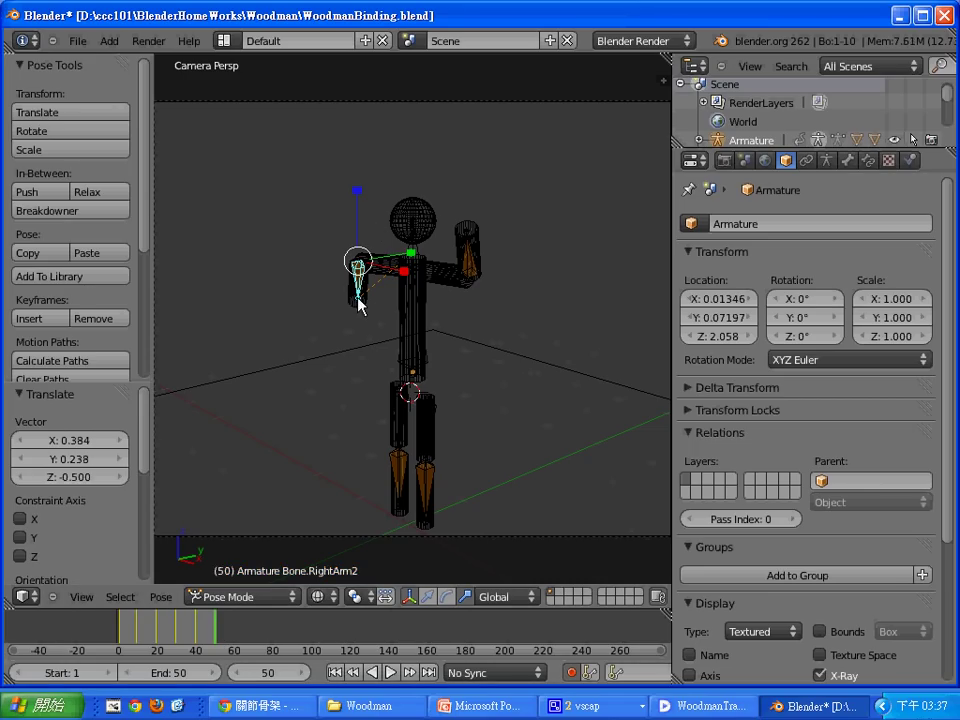
pyautogui.press('g')
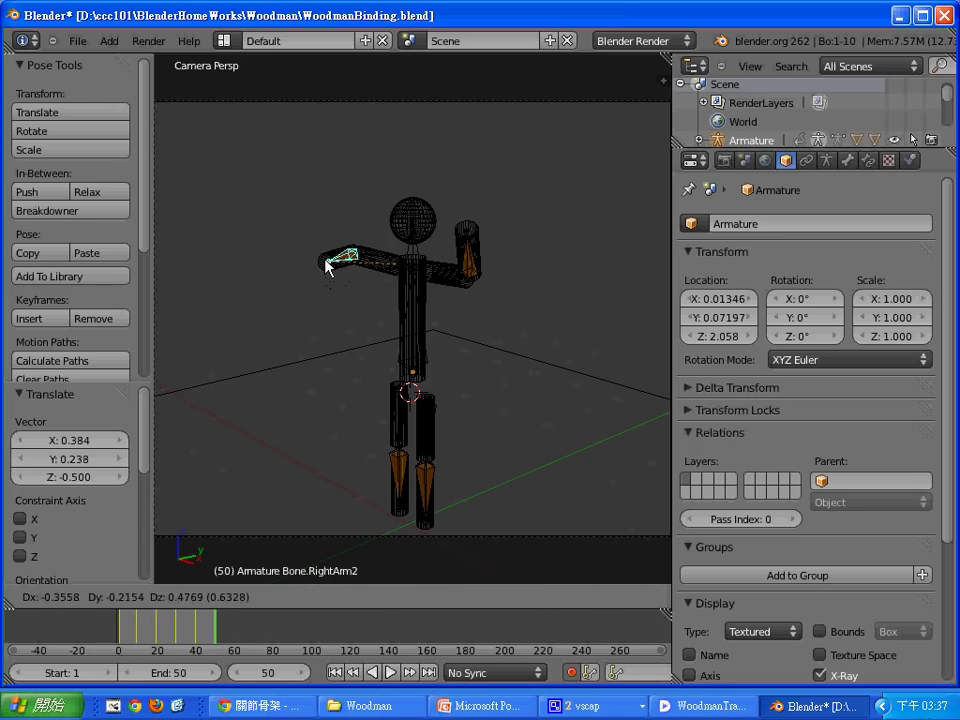
pyautogui.click(326, 264)
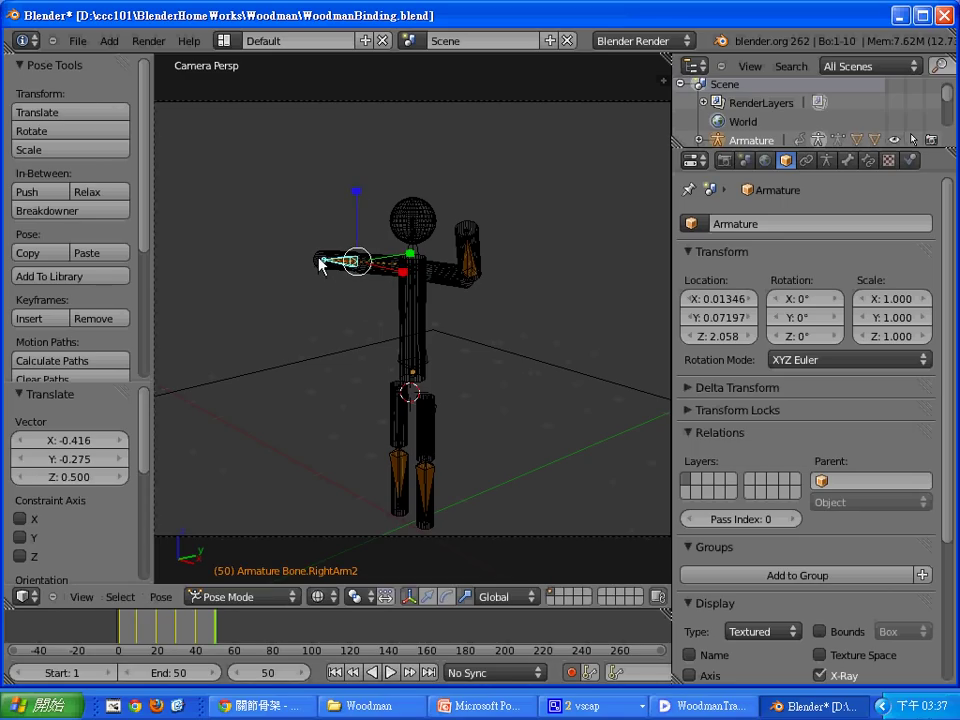
# Rotate LeftArm2 to a 57° tilt on X at frame 50
pyautogui.rightClick(476, 245)
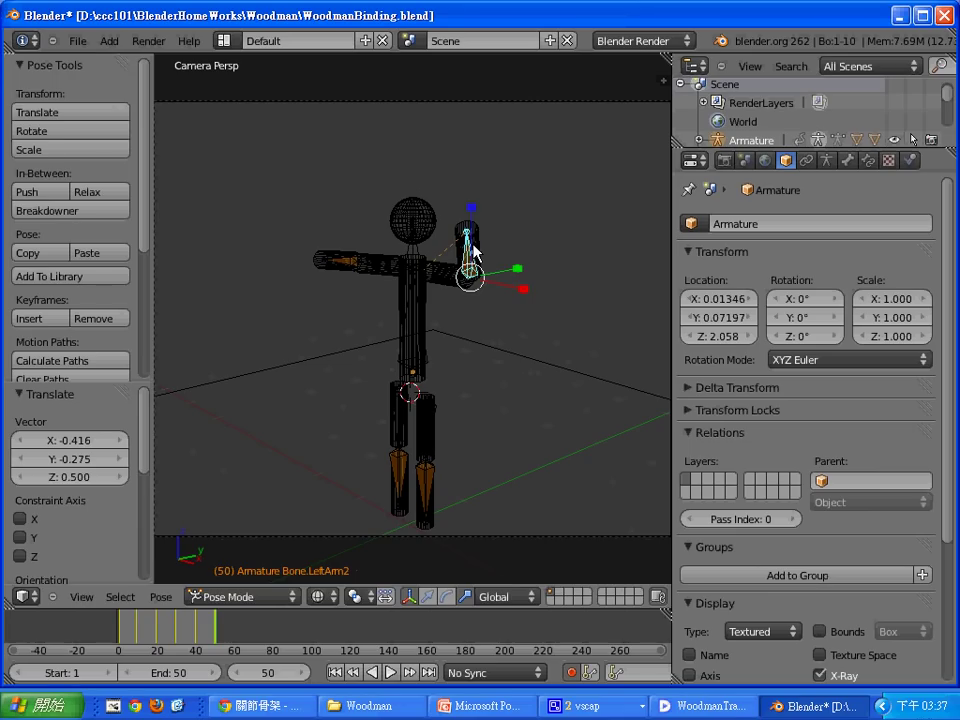
pyautogui.press('r')
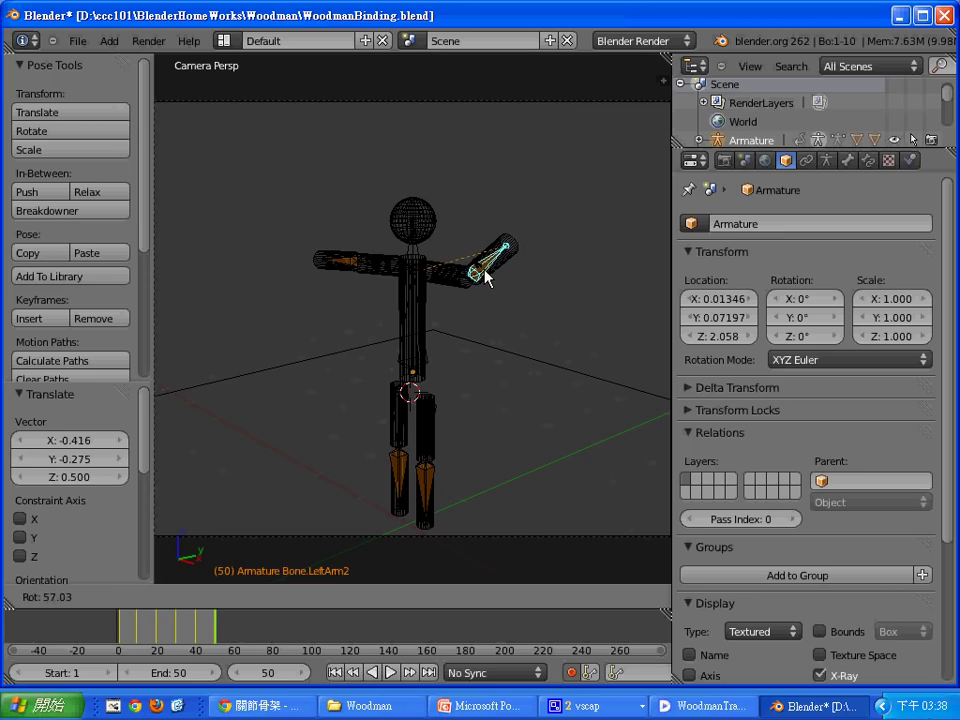
pyautogui.click(487, 278)
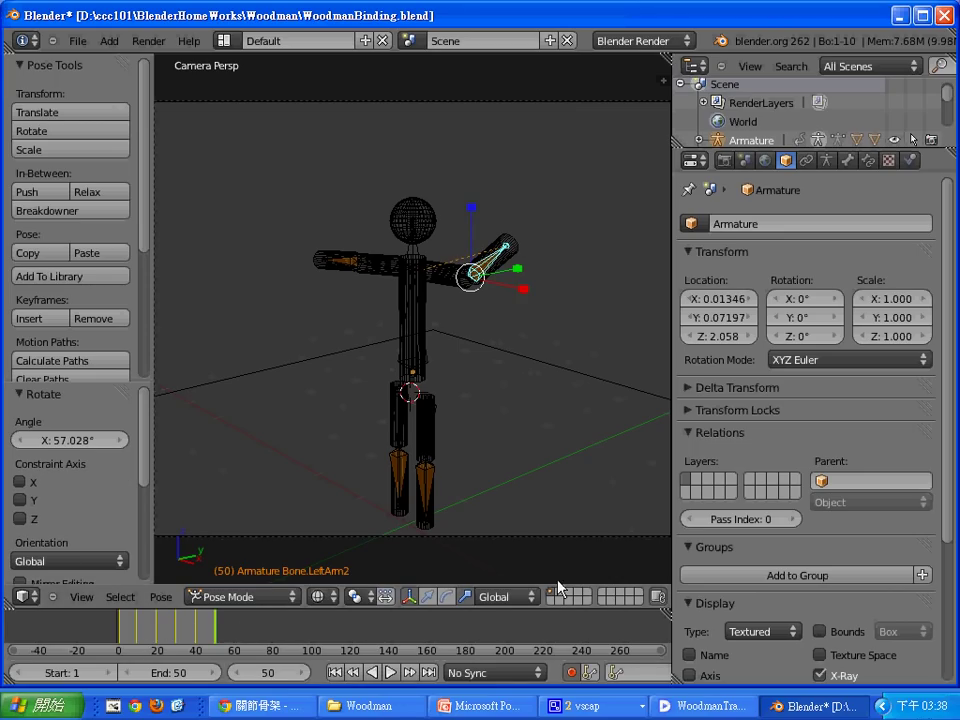
pyautogui.click(124, 632)
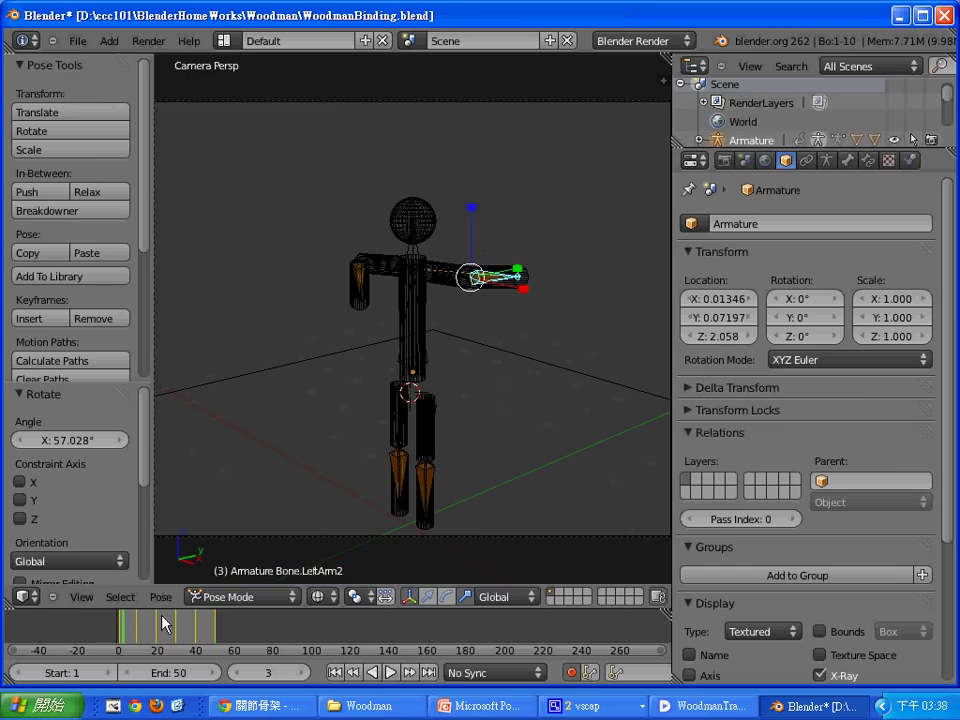
# Step back to the start and play the animation to preview the arm motion
pyautogui.hotkey('shift', 'Left')
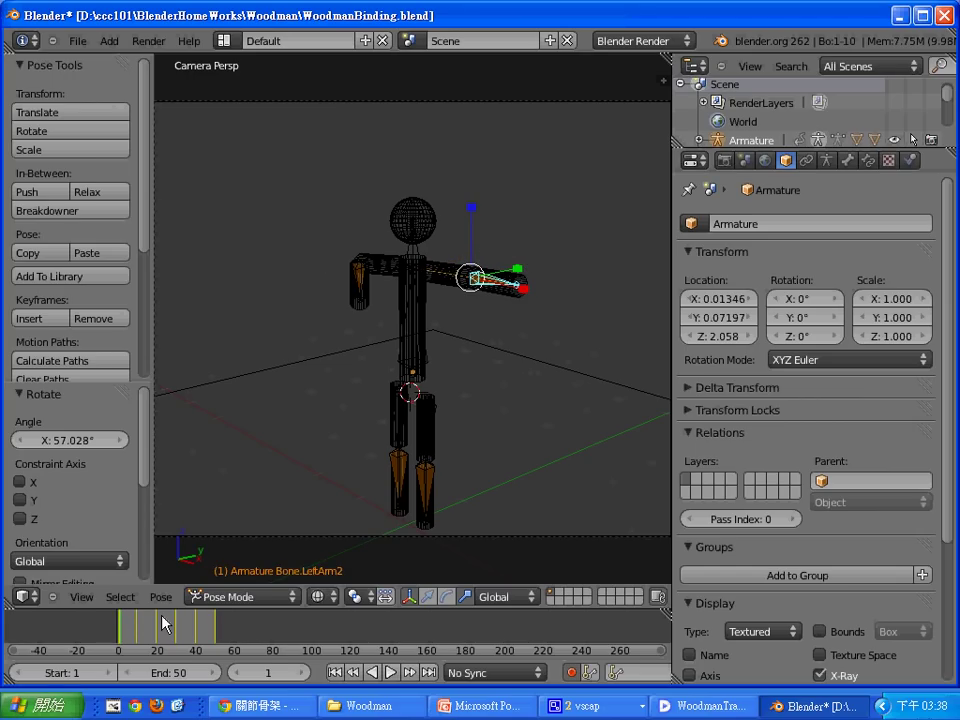
pyautogui.press('Left')
pyautogui.hotkey('alt', 'a')
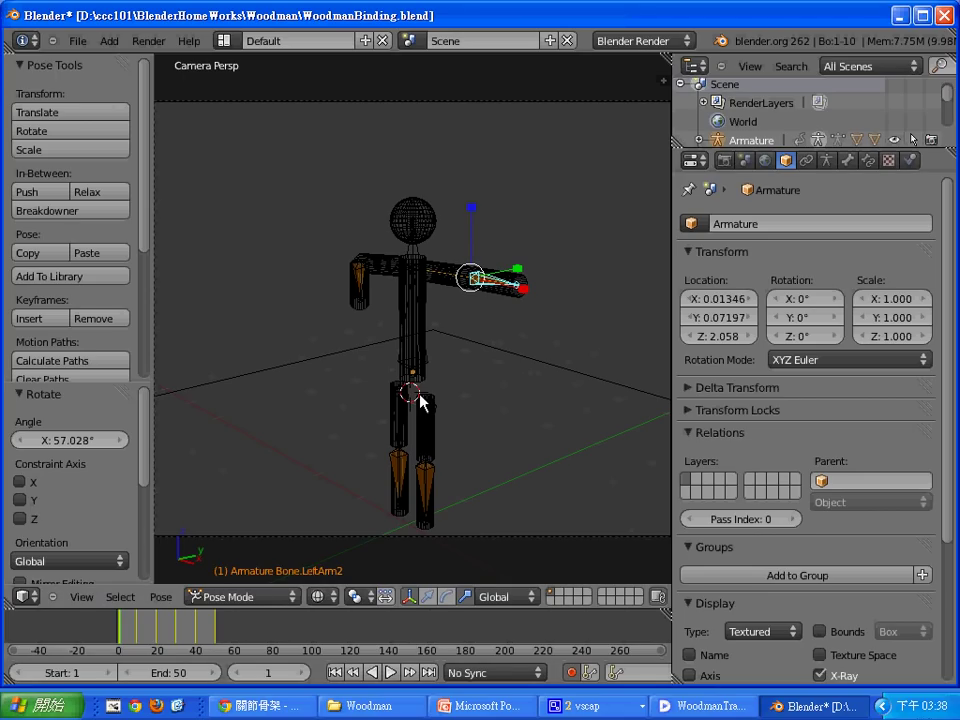
# Set RightArm2 straight out horizontally at frame 1, then play back and stop to check it
pyautogui.rightClick(361, 303)
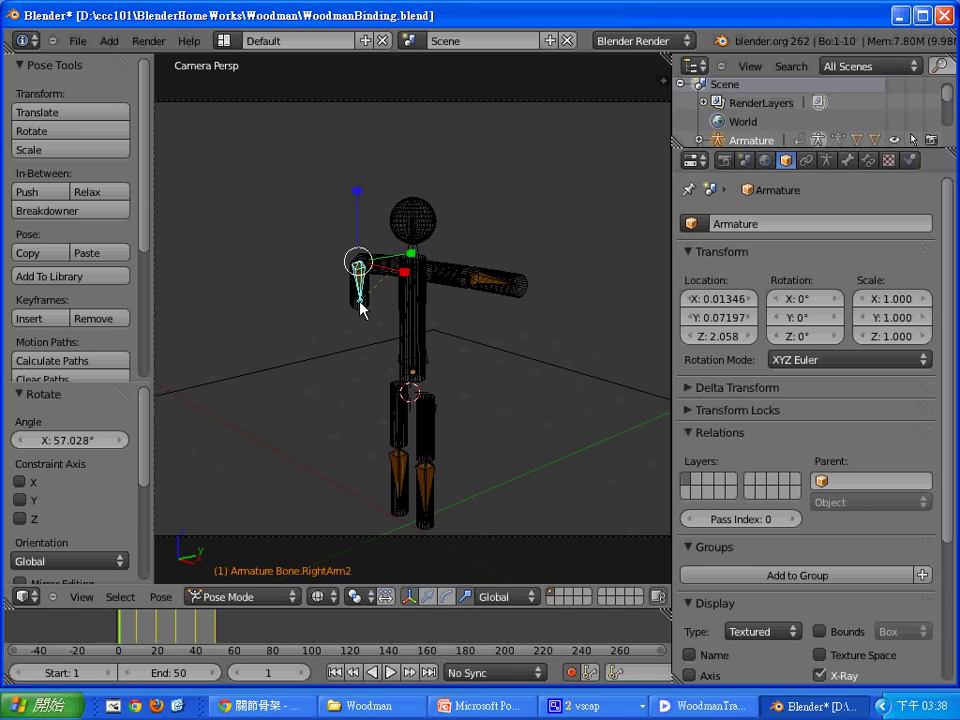
pyautogui.press('g')
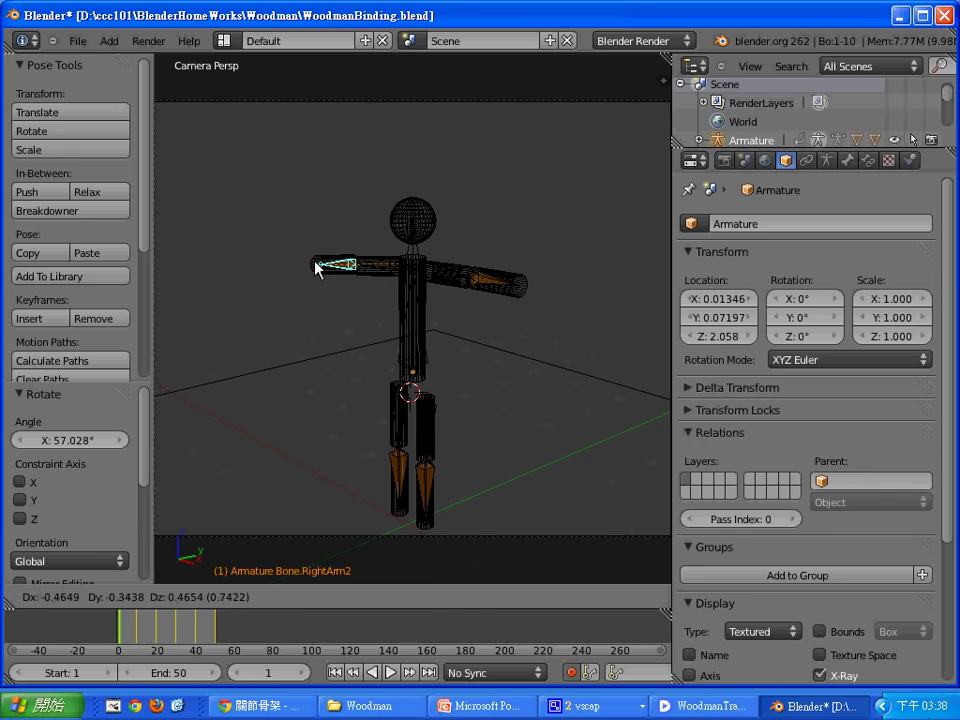
pyautogui.click(318, 268)
pyautogui.hotkey('alt', 'a')
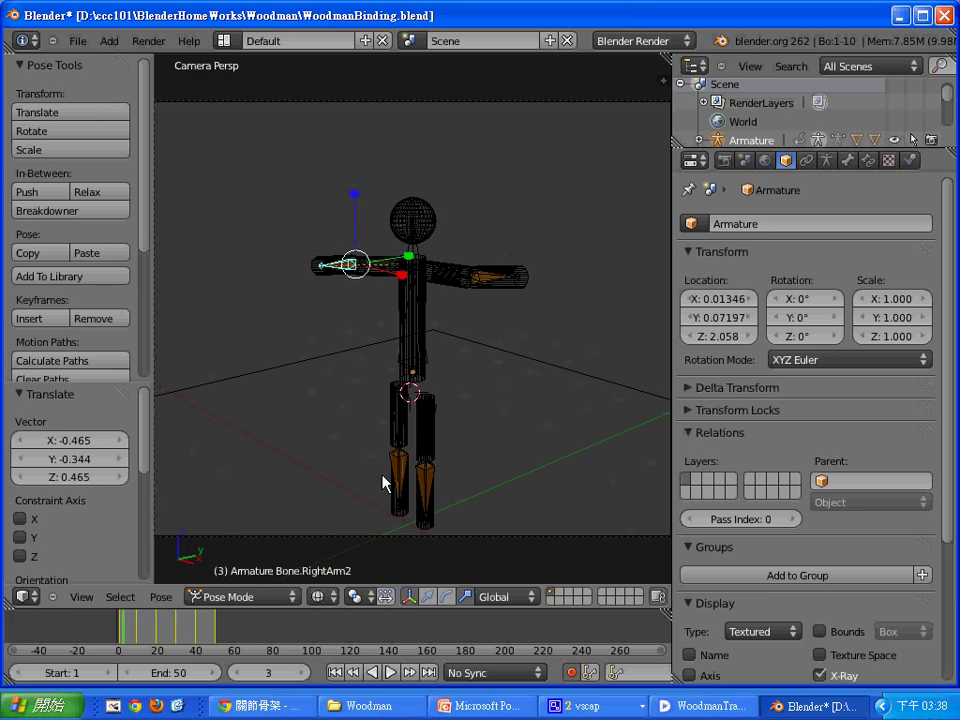
pyautogui.press('Escape')
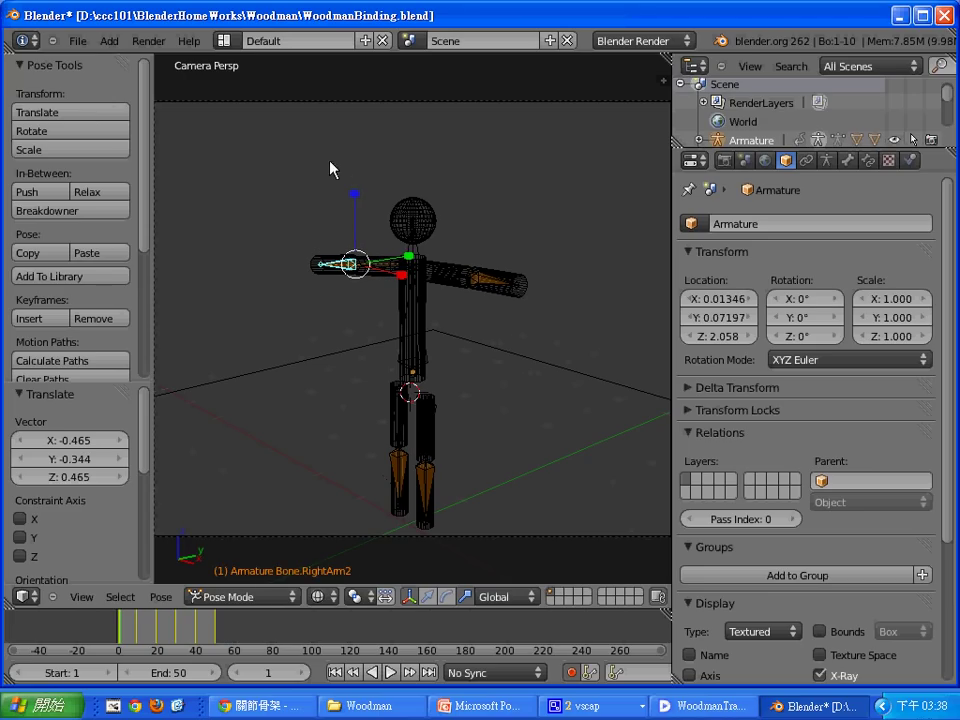
# Switch to the Animation layout and fit all arm curves into the Graph Editor view
pyautogui.click(225, 45)
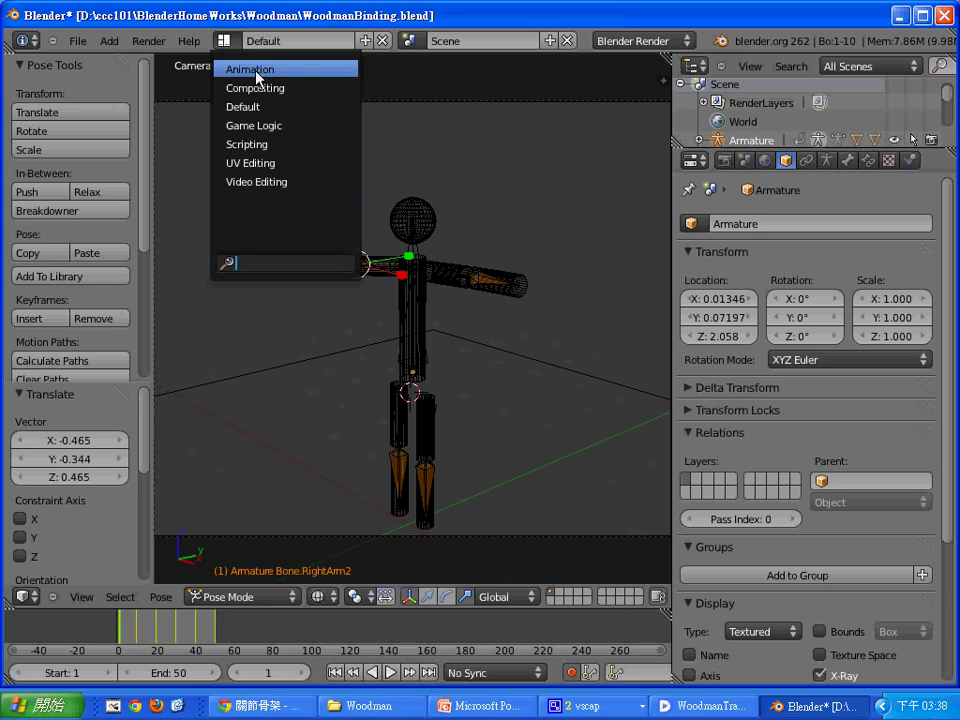
pyautogui.click(257, 72)
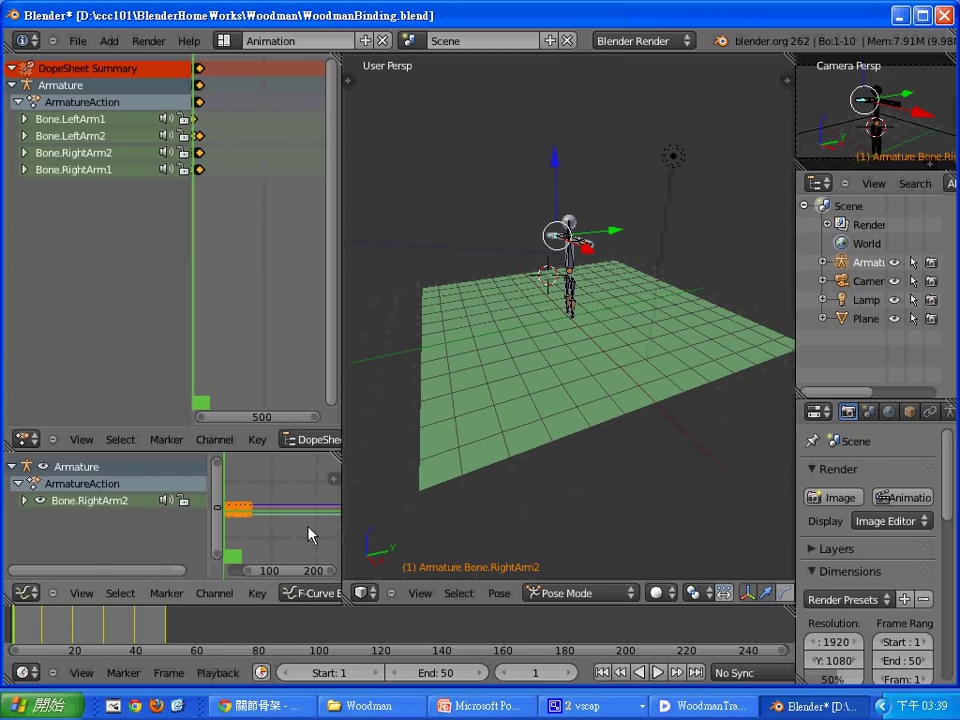
pyautogui.click(272, 524)
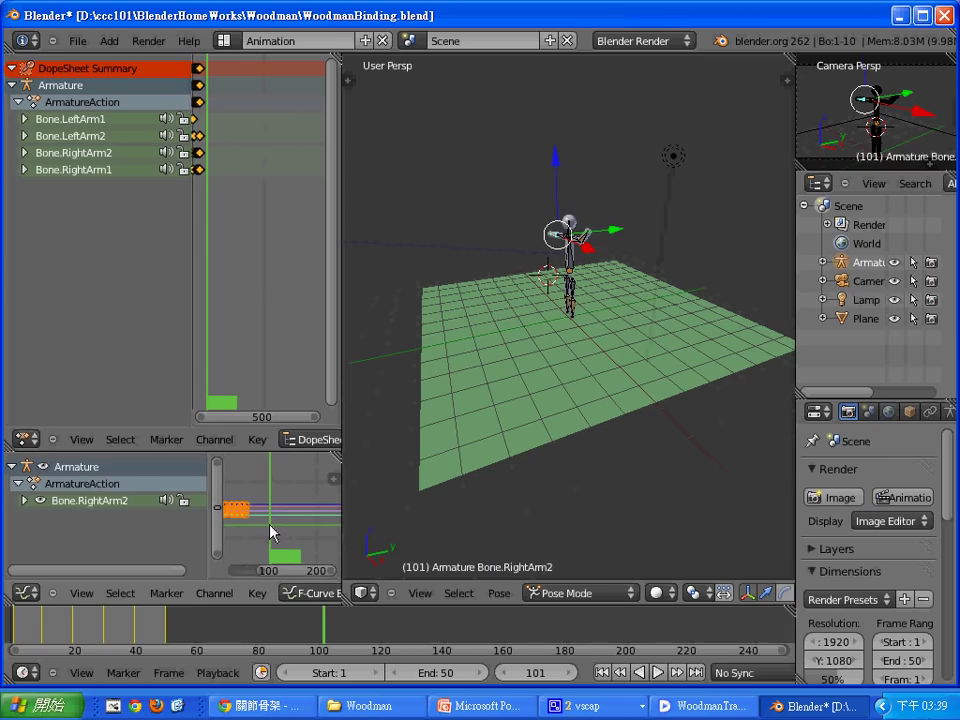
pyautogui.keyDown('shift'); pyautogui.scroll(2, 270, 530); pyautogui.keyUp('shift')
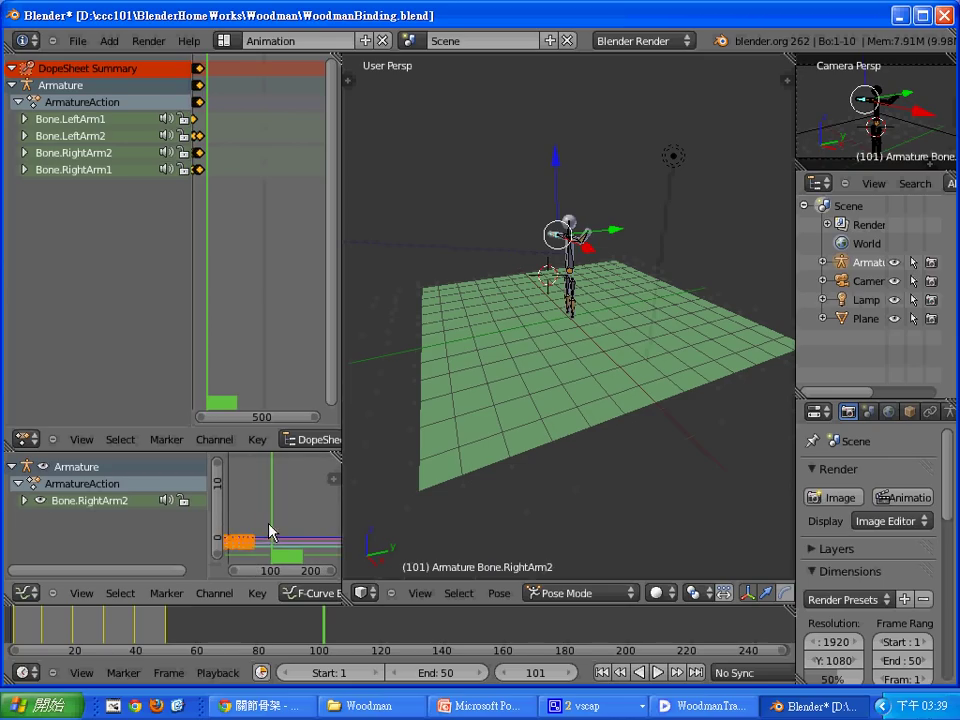
pyautogui.keyDown('shift'); pyautogui.scroll(-4, 270, 529); pyautogui.keyUp('shift')
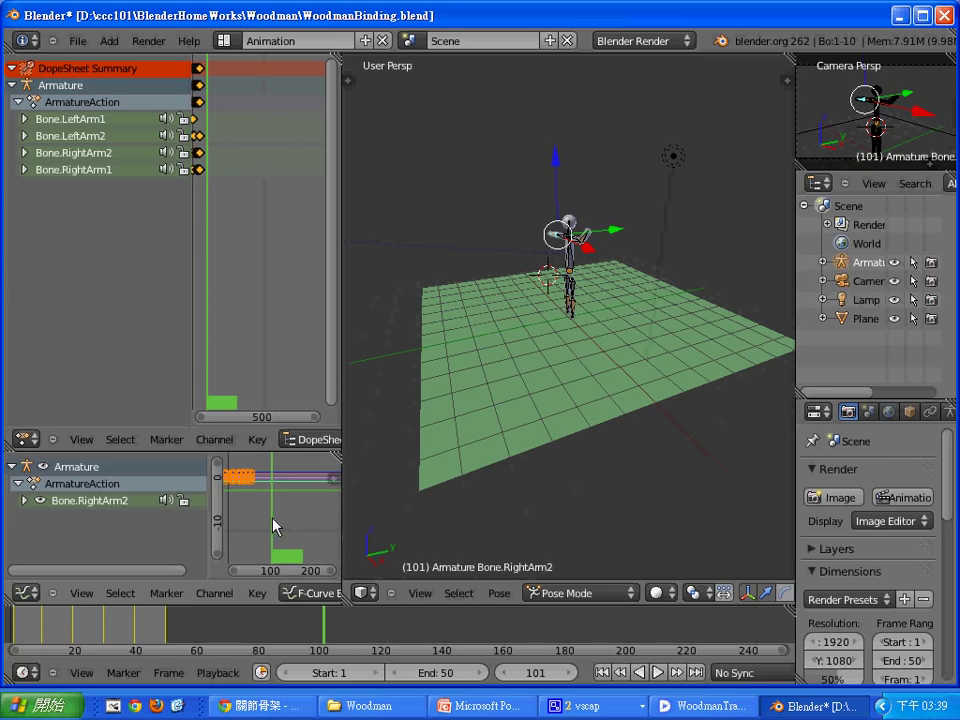
pyautogui.click(267, 522)
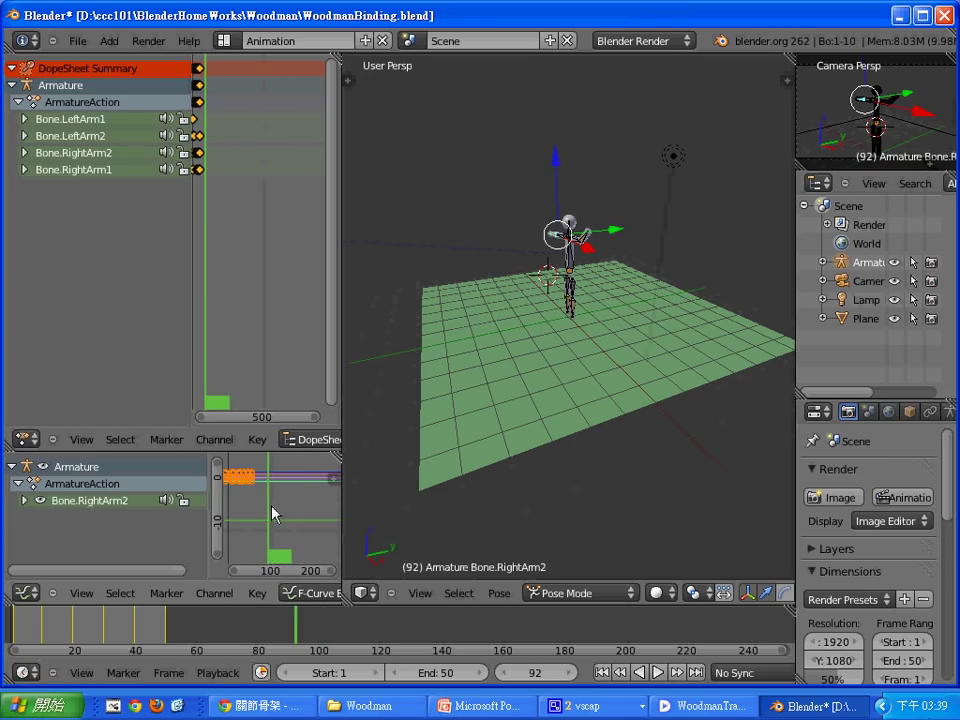
pyautogui.press('Home')
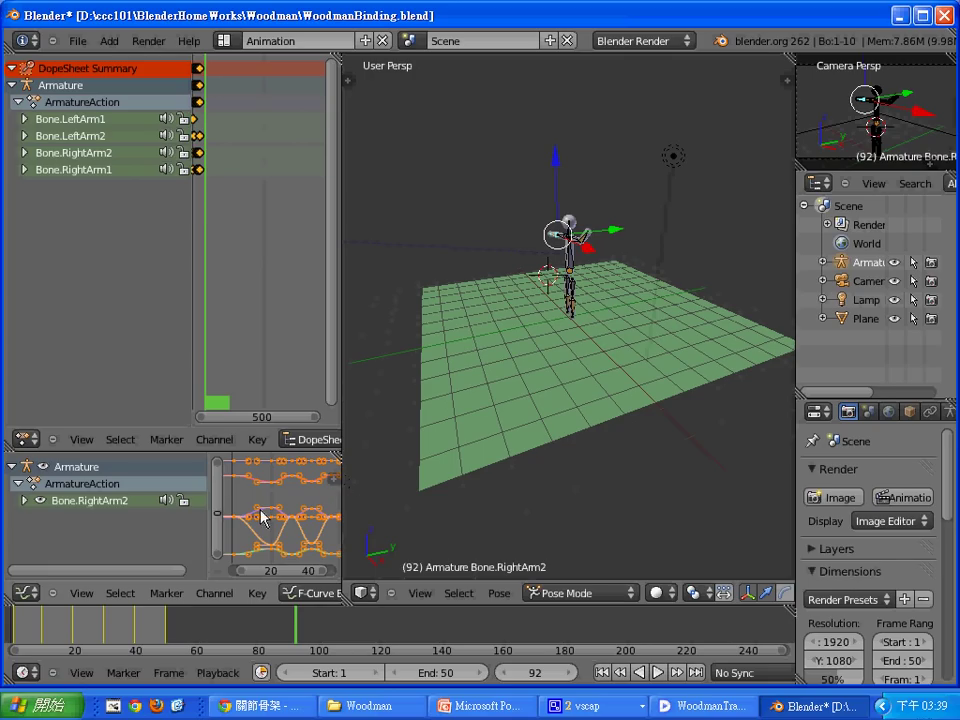
# Step through frames to check the pose, then frame all keyframes in the Dope Sheet
pyautogui.click(252, 522)
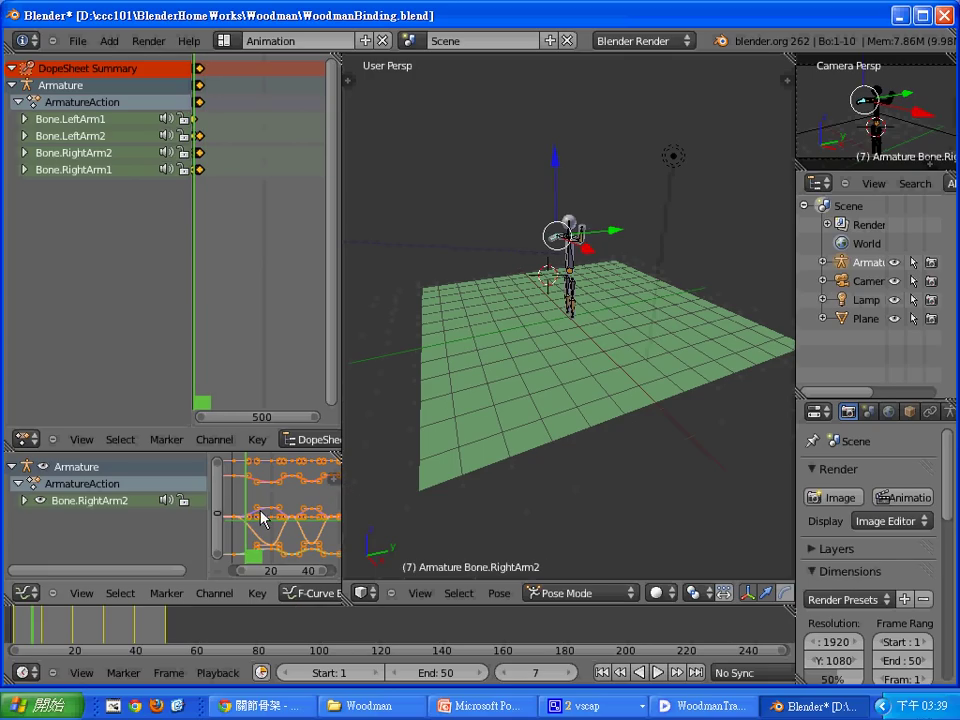
pyautogui.press('Right')
pyautogui.press('Right')
pyautogui.press('Right')
pyautogui.press('Right')
pyautogui.press('Right')
pyautogui.press('Right')
pyautogui.press('Right')
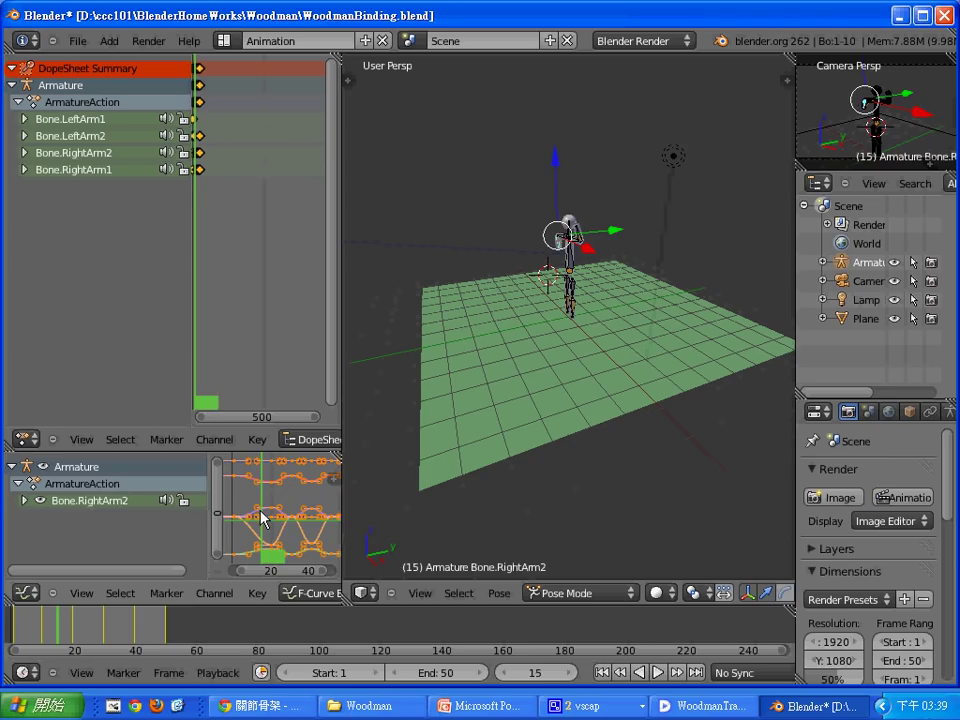
pyautogui.press('Right')
pyautogui.press('Right')
pyautogui.press('Right')
pyautogui.press('Right')
pyautogui.press('Right')
pyautogui.press('Right')
pyautogui.press('Right')
pyautogui.press('Right')
pyautogui.press('Right')
pyautogui.press('Right')
pyautogui.press('Right')
pyautogui.press('Right')
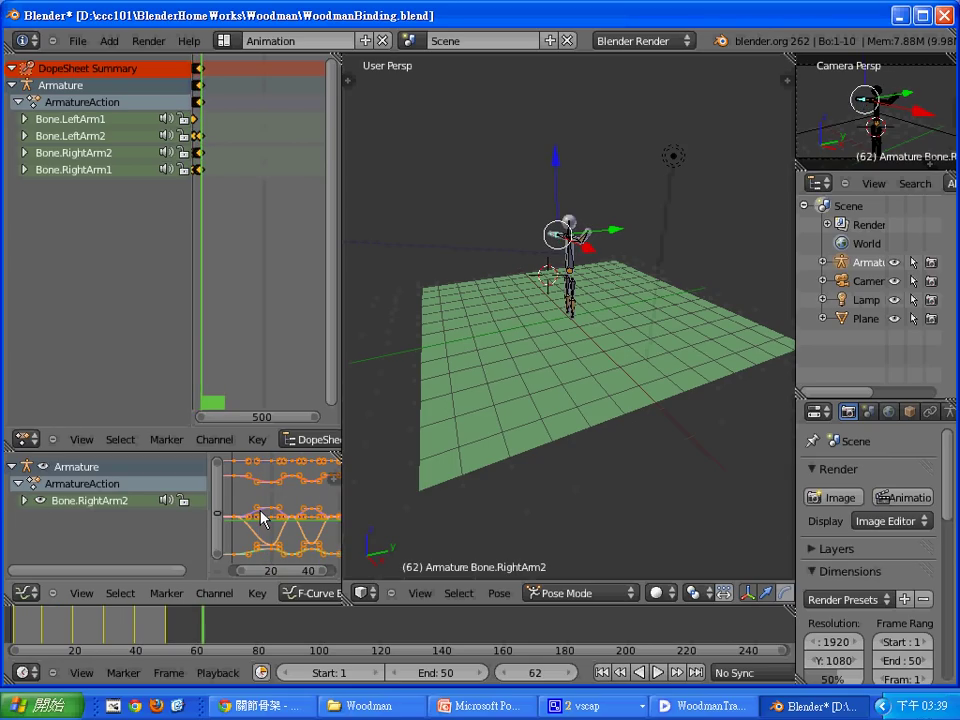
pyautogui.press('Left')
pyautogui.press('Left')
pyautogui.press('Left')
pyautogui.press('Left')
pyautogui.press('Left')
pyautogui.press('Left')
pyautogui.press('Left')
pyautogui.press('Left')
pyautogui.press('Left')
pyautogui.press('Left')
pyautogui.press('Left')
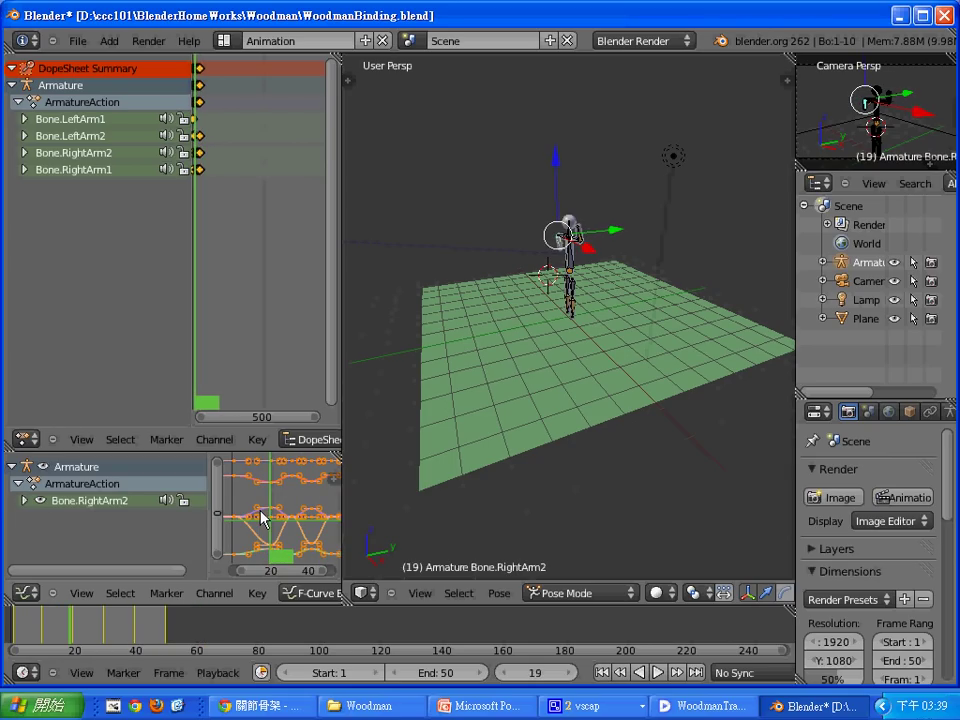
pyautogui.press('Left')
pyautogui.press('Left')
pyautogui.press('Left')
pyautogui.press('Left')
pyautogui.press('Left')
pyautogui.press('Left')
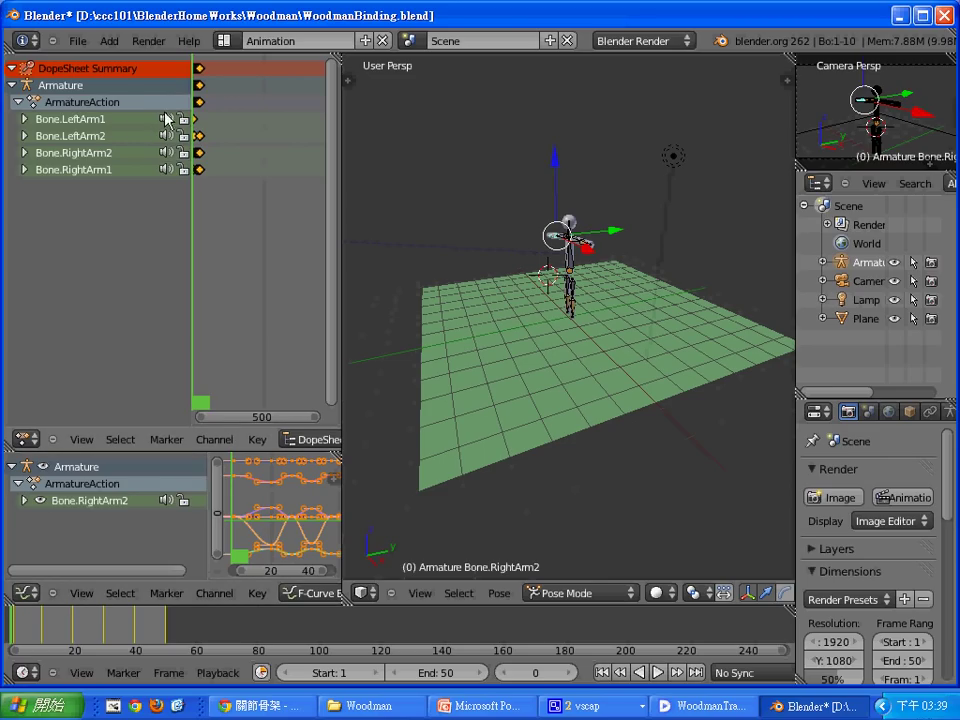
pyautogui.click(249, 209)
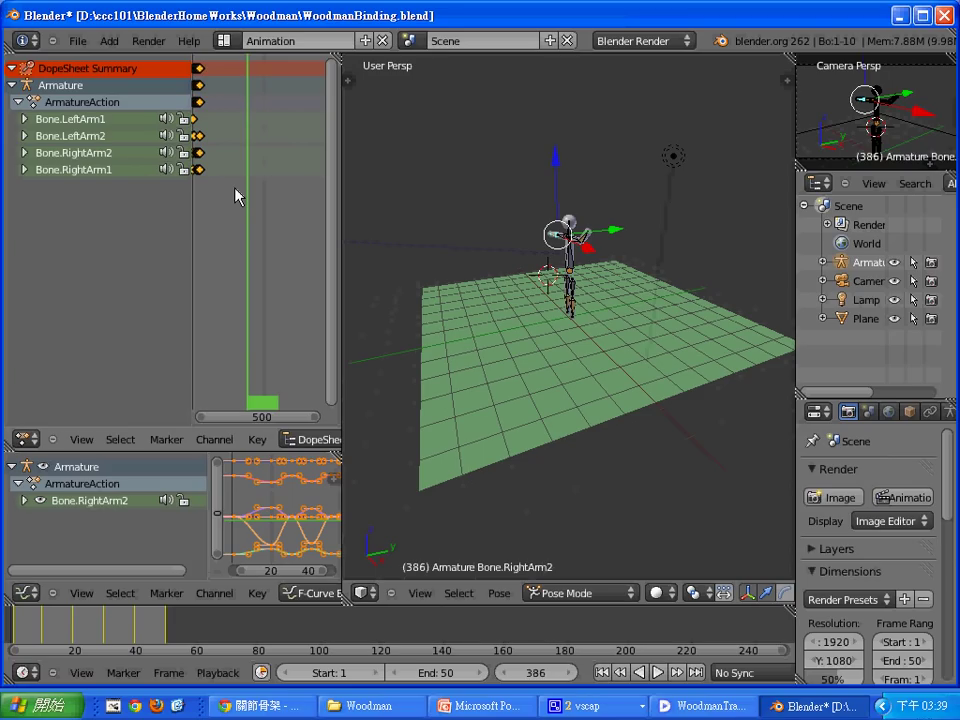
pyautogui.press('Home')
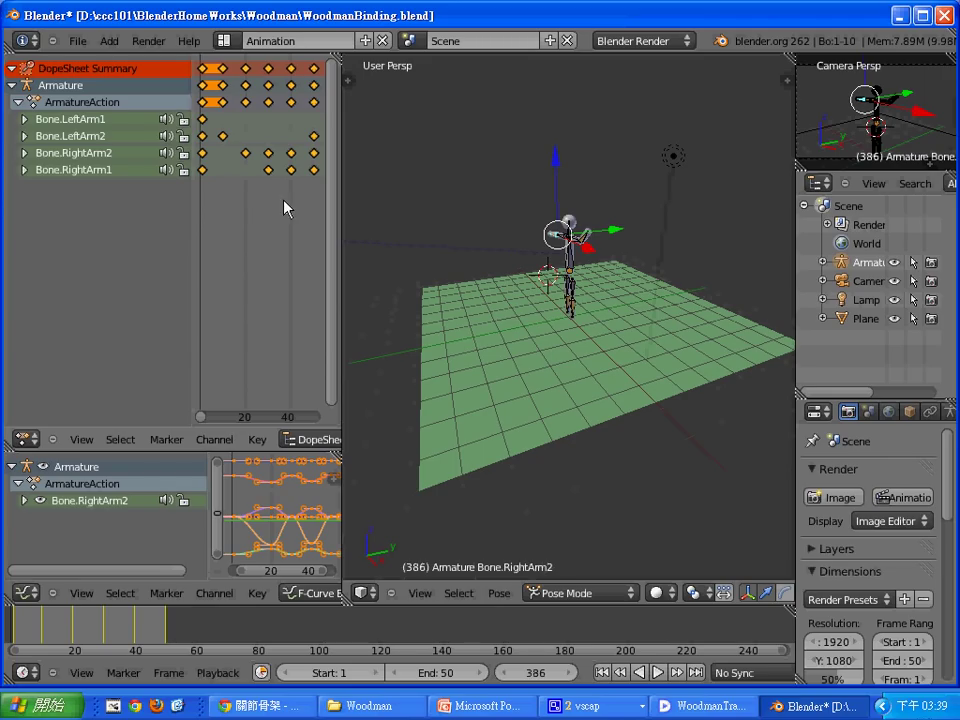
# With Bone.LeftArm1 selected, step the arm animation frame by frame from frame 1
pyautogui.click(100, 121)
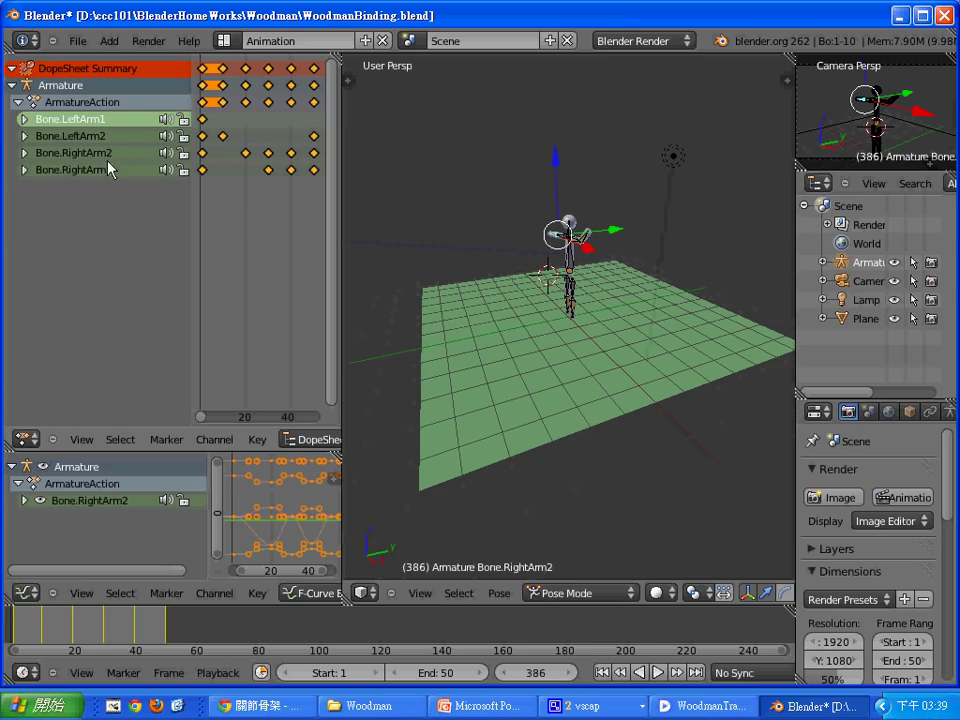
pyautogui.click(203, 146)
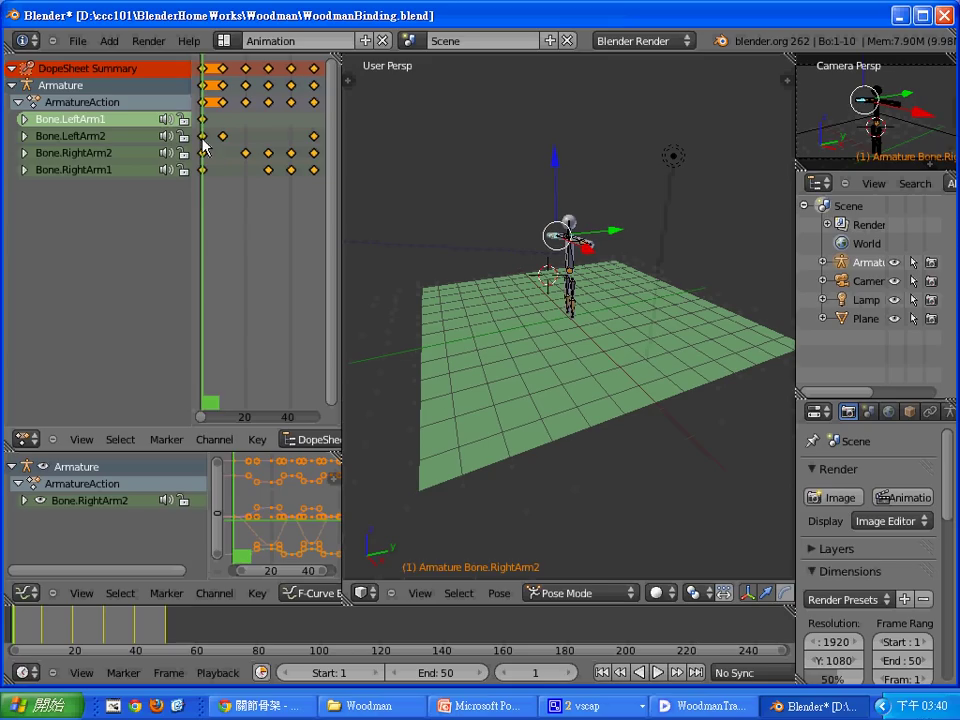
pyautogui.moveTo(203, 146); pyautogui.dragTo(226, 146)
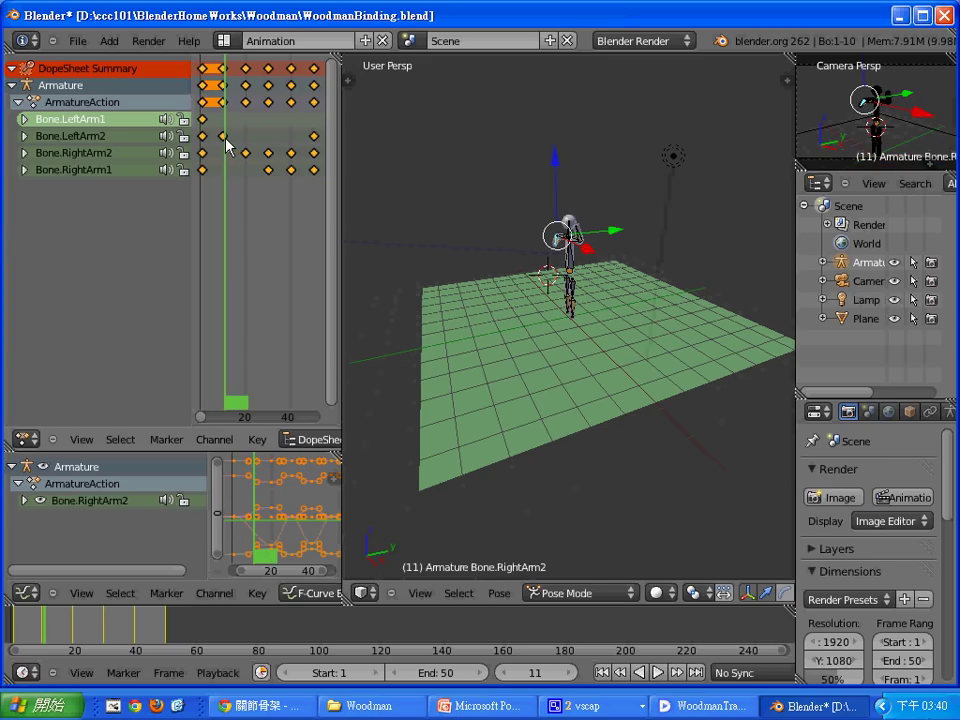
pyautogui.press('Left')
pyautogui.press('Left')
pyautogui.press('Left')
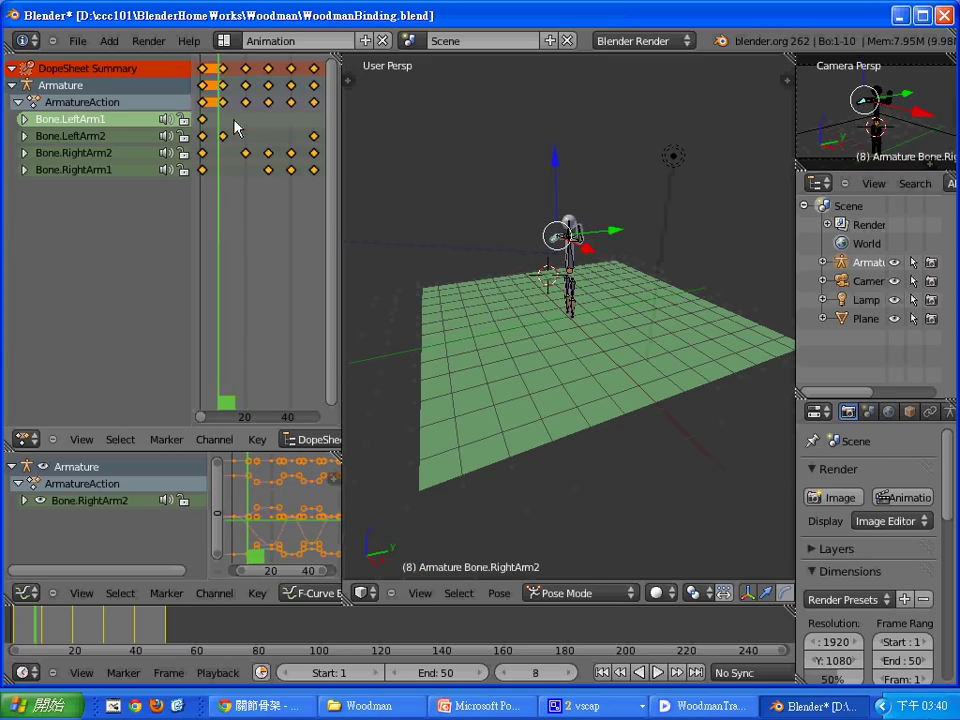
pyautogui.press('Left')
pyautogui.press('Left')
pyautogui.press('Left')
pyautogui.press('Left')
pyautogui.press('Left')
pyautogui.press('Left')
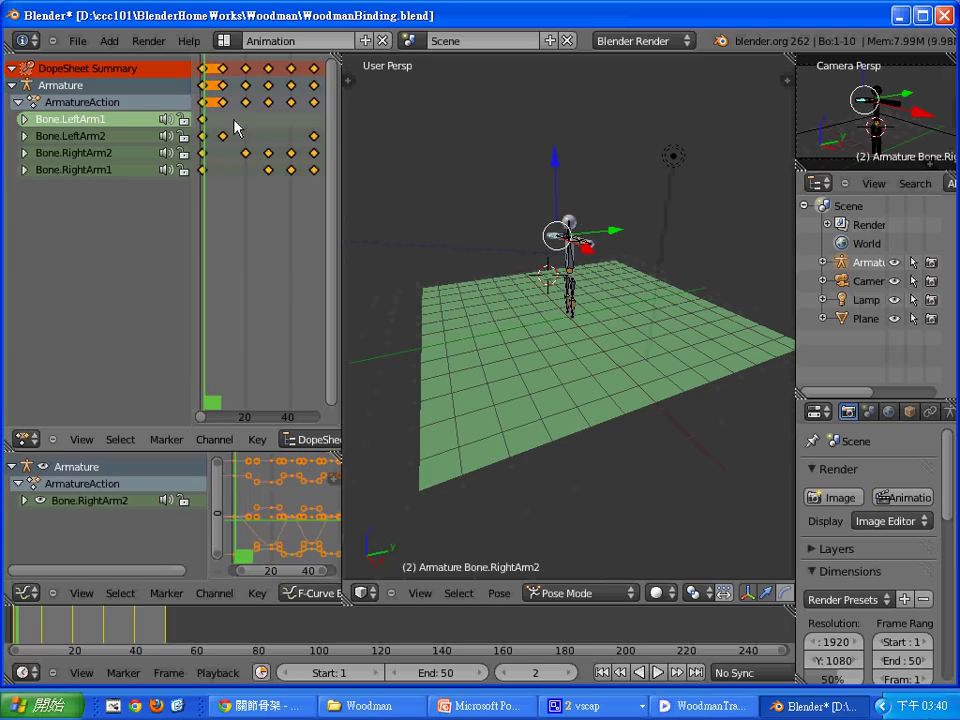
pyautogui.press('Right')
pyautogui.press('Right')
pyautogui.press('Right')
pyautogui.press('Right')
pyautogui.press('Right')
pyautogui.press('Right')
pyautogui.press('Right')
pyautogui.press('Right')
pyautogui.press('Right')
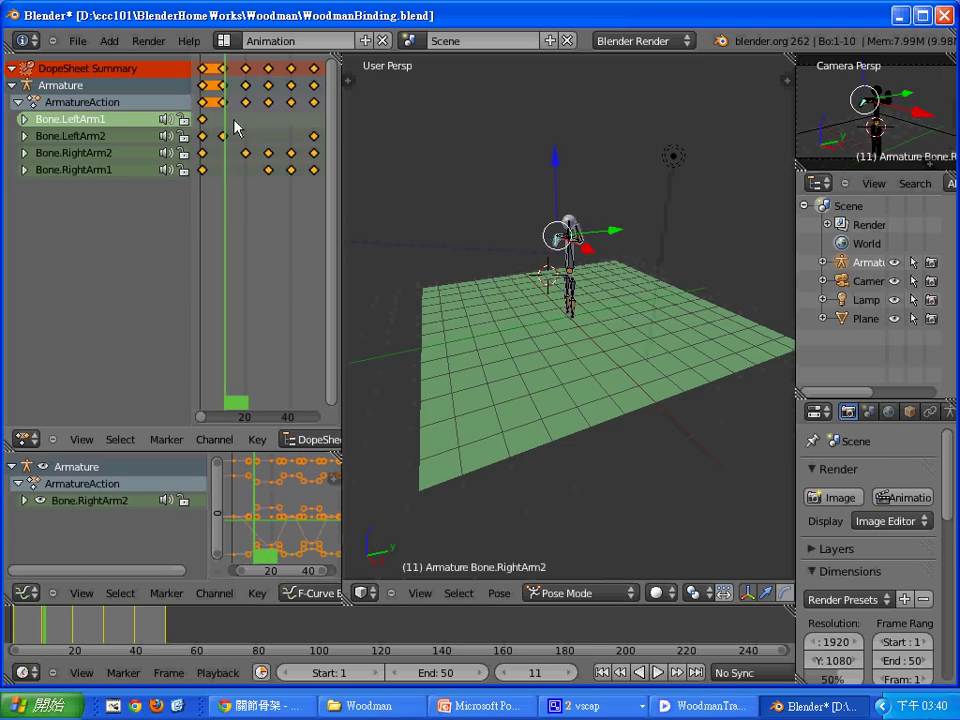
pyautogui.press('Left')
pyautogui.press('Left')
pyautogui.press('Left')
pyautogui.press('Left')
pyautogui.press('Left')
pyautogui.press('Right')
pyautogui.press('Right')
pyautogui.press('Right')
pyautogui.press('Right')
pyautogui.press('Right')
pyautogui.press('Right')
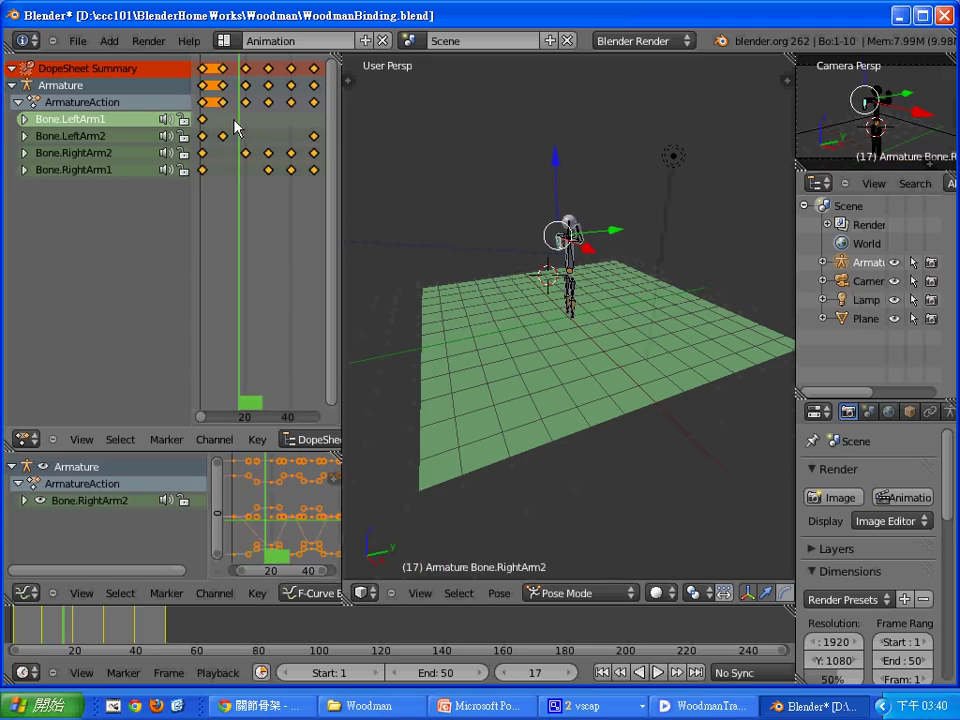
pyautogui.press('Right')
pyautogui.press('Right')
pyautogui.press('Right')
pyautogui.press('Right')
pyautogui.press('Right')
pyautogui.press('Right')
pyautogui.press('Right')
pyautogui.press('Right')
pyautogui.press('Right')
pyautogui.press('Right')
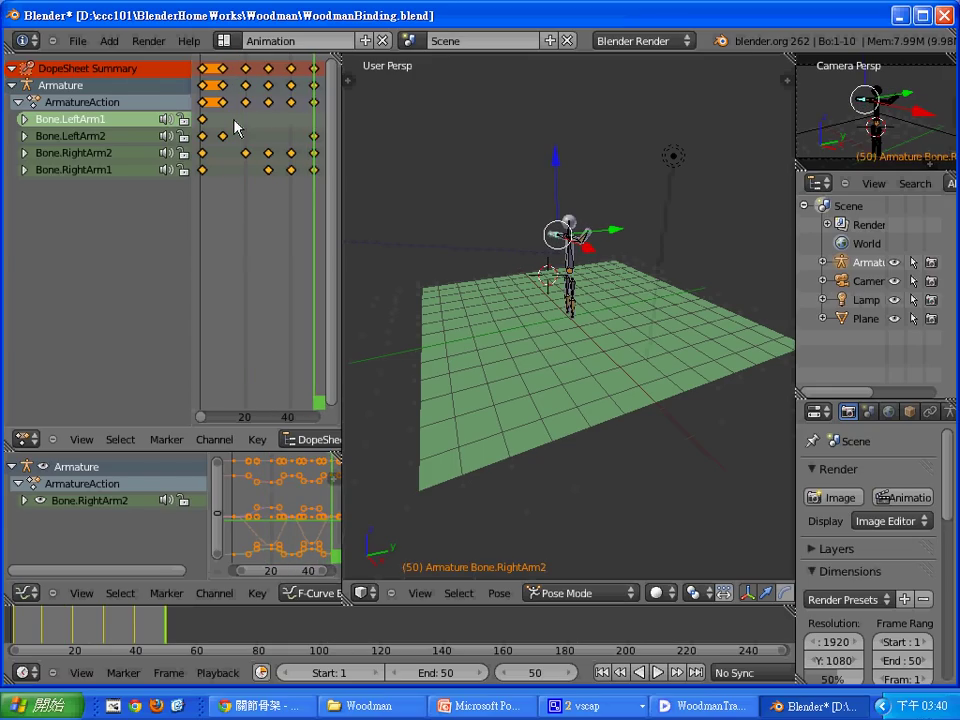
pyautogui.press('Left')
pyautogui.press('Left')
pyautogui.press('Left')
pyautogui.press('Left')
pyautogui.press('Left')
pyautogui.press('Left')
pyautogui.press('Left')
pyautogui.press('Left')
pyautogui.press('Left')
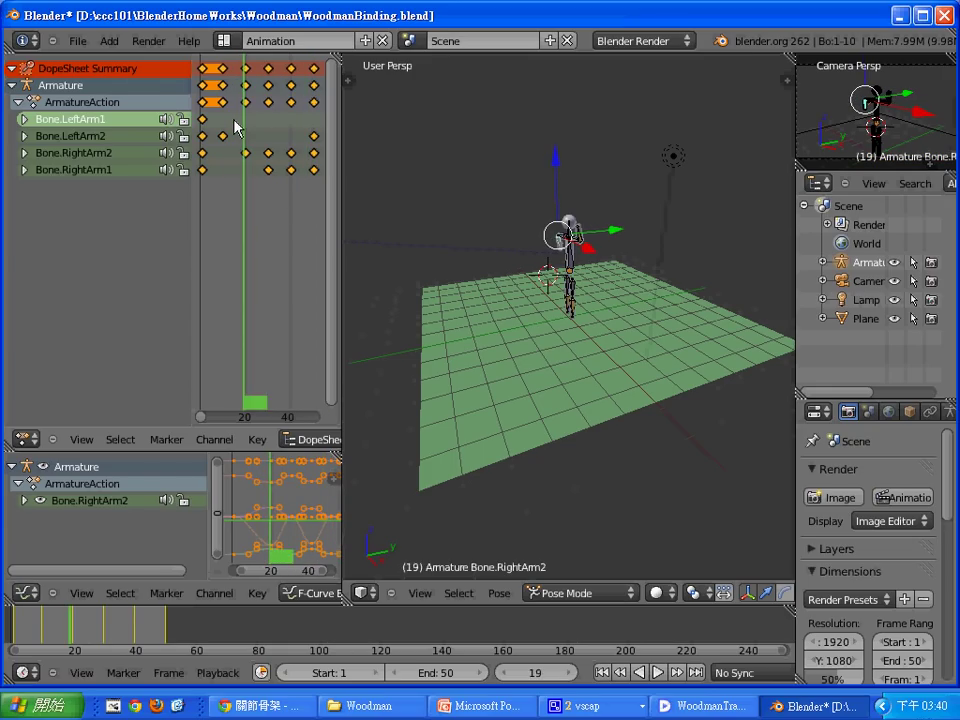
pyautogui.press('Left')
pyautogui.press('Left')
pyautogui.press('Left')
pyautogui.press('Left')
pyautogui.press('Left')
pyautogui.press('Left')
pyautogui.press('Left')
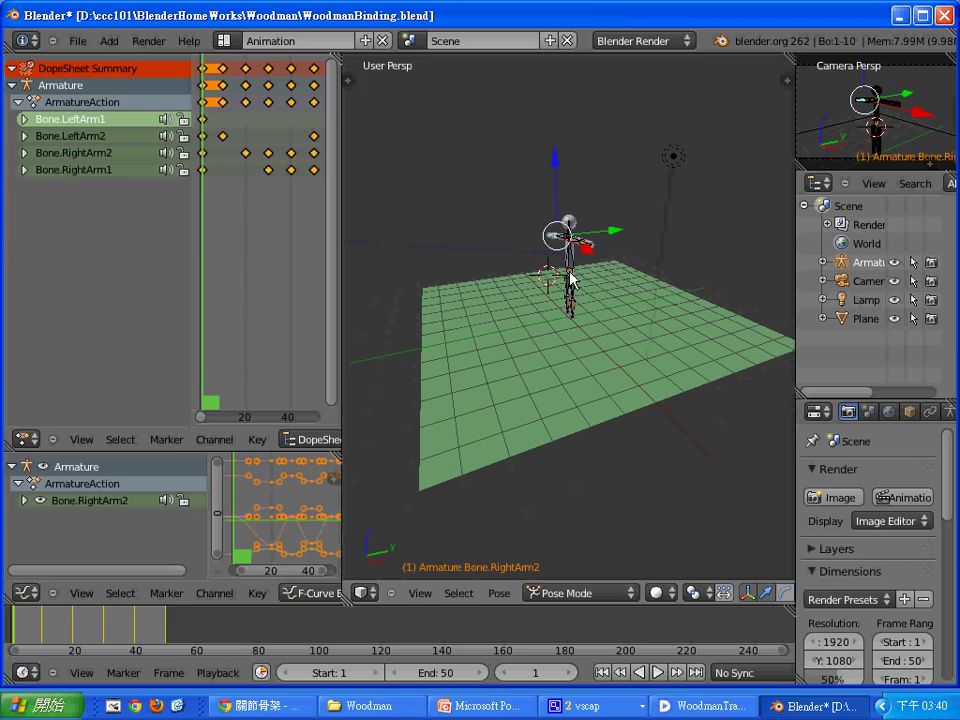
# Switch to the Default screen layout and start editing the Timeline's End frame field
pyautogui.click(222, 46)
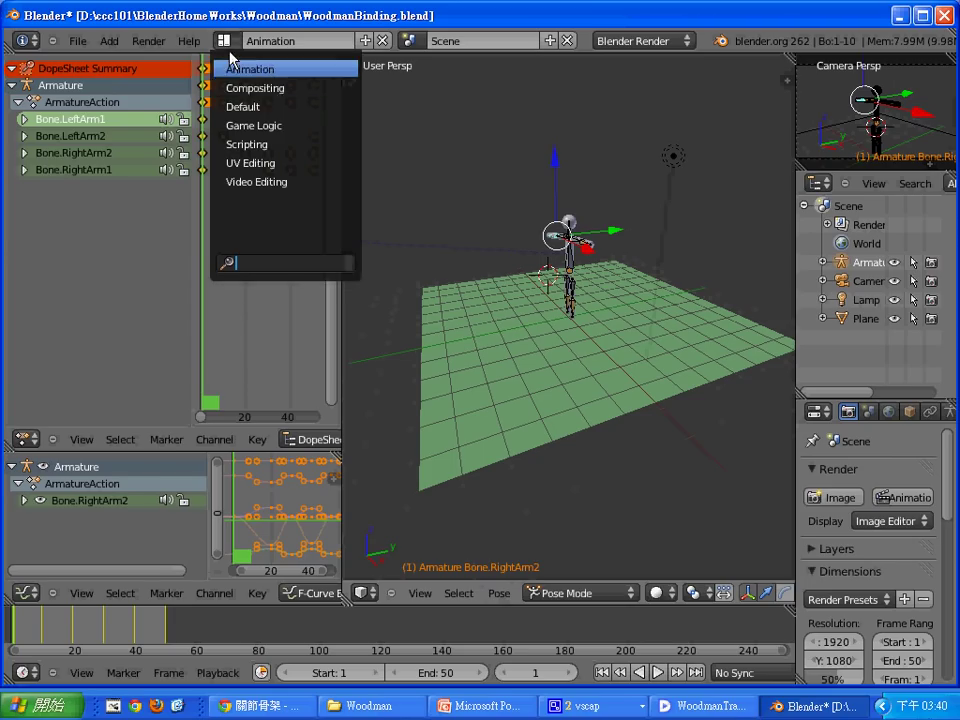
pyautogui.click(253, 107)
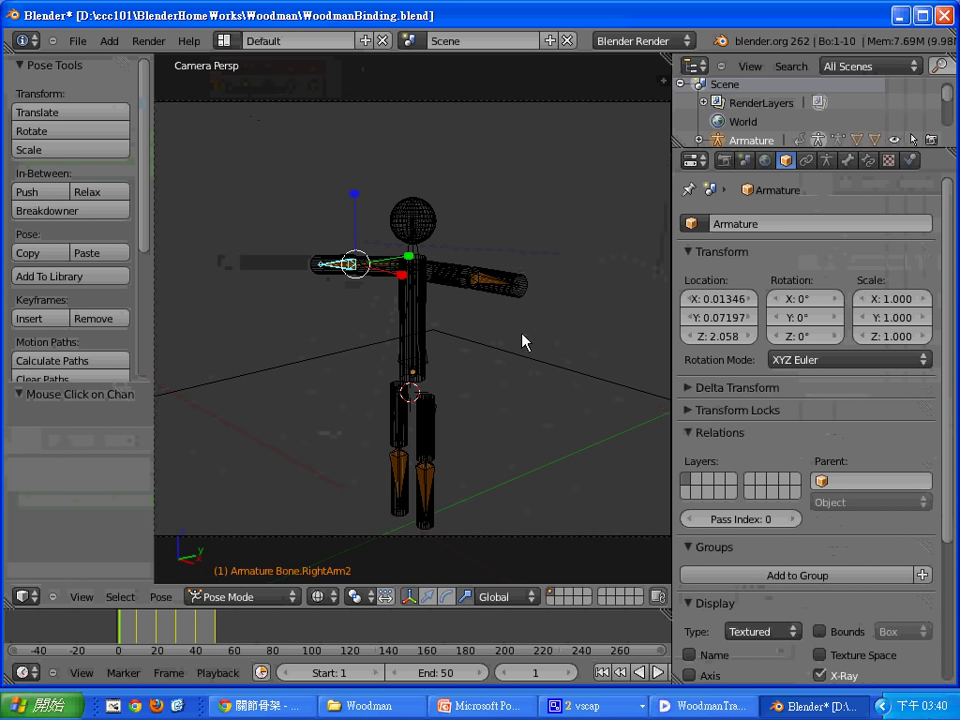
pyautogui.scroll(-4, 522, 341)
pyautogui.scroll(3, 522, 341)
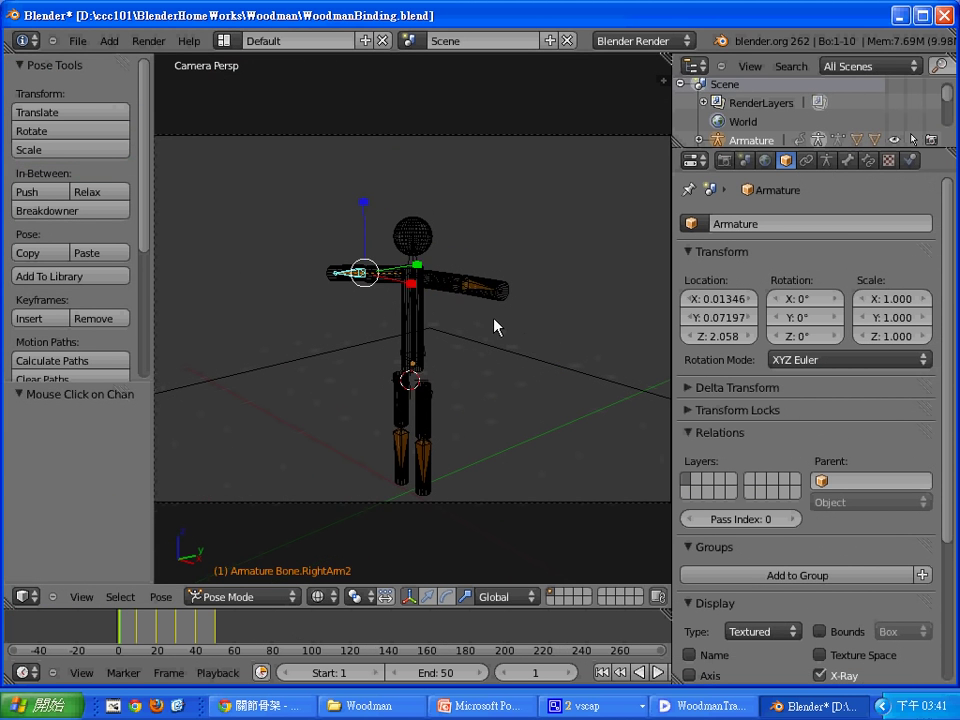
pyautogui.click(442, 673)
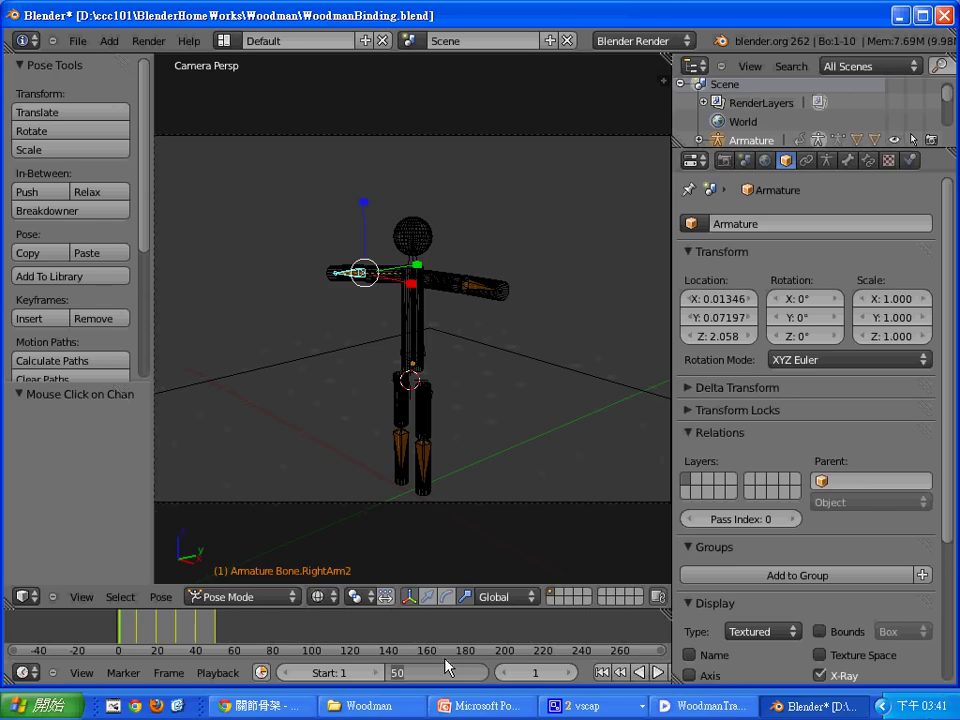
# Extend the animation's end frame to 80 and jump to frame 60
pyautogui.write('8')
pyautogui.write('0')
pyautogui.press('Return')
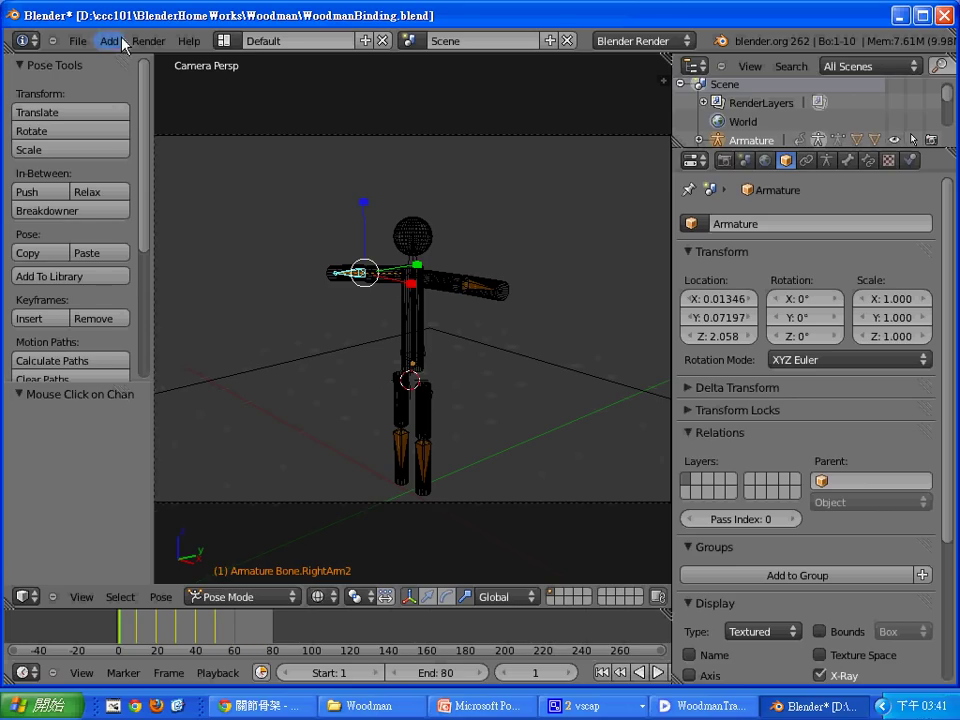
pyautogui.click(236, 640)
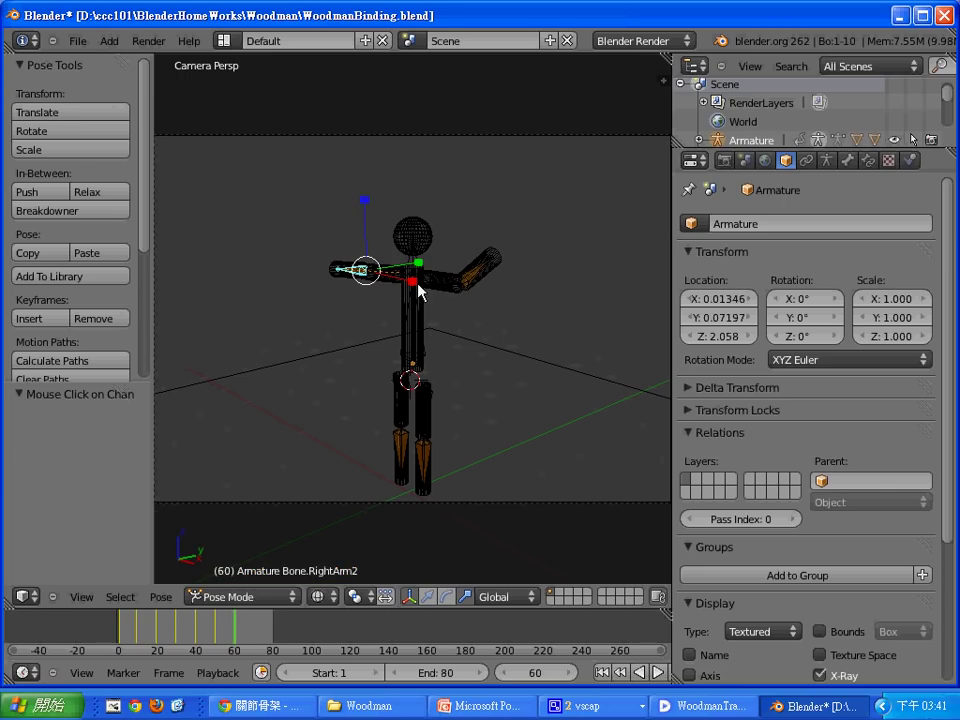
# At frame 60, move the LeftArm2 and right forearm bones upward
pyautogui.rightClick(470, 289)
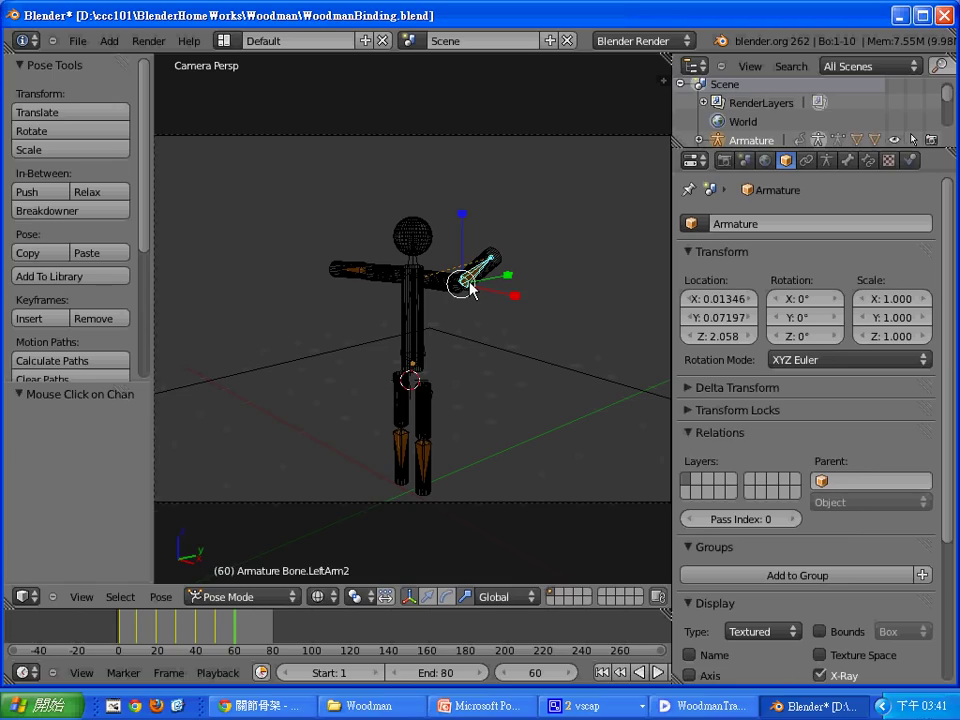
pyautogui.press('g')
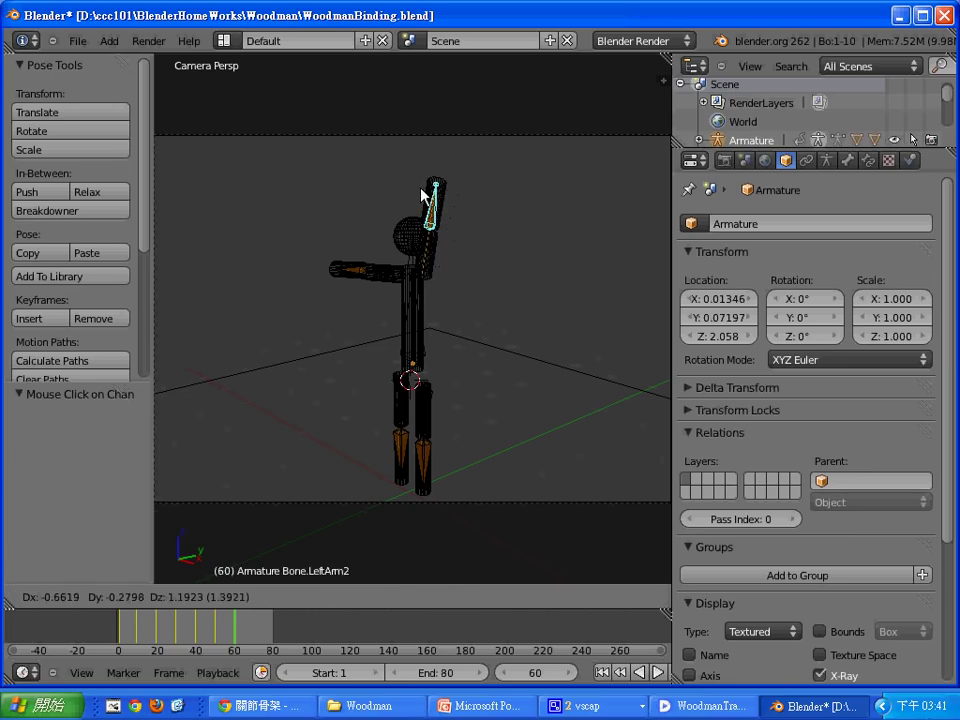
pyautogui.click(410, 198)
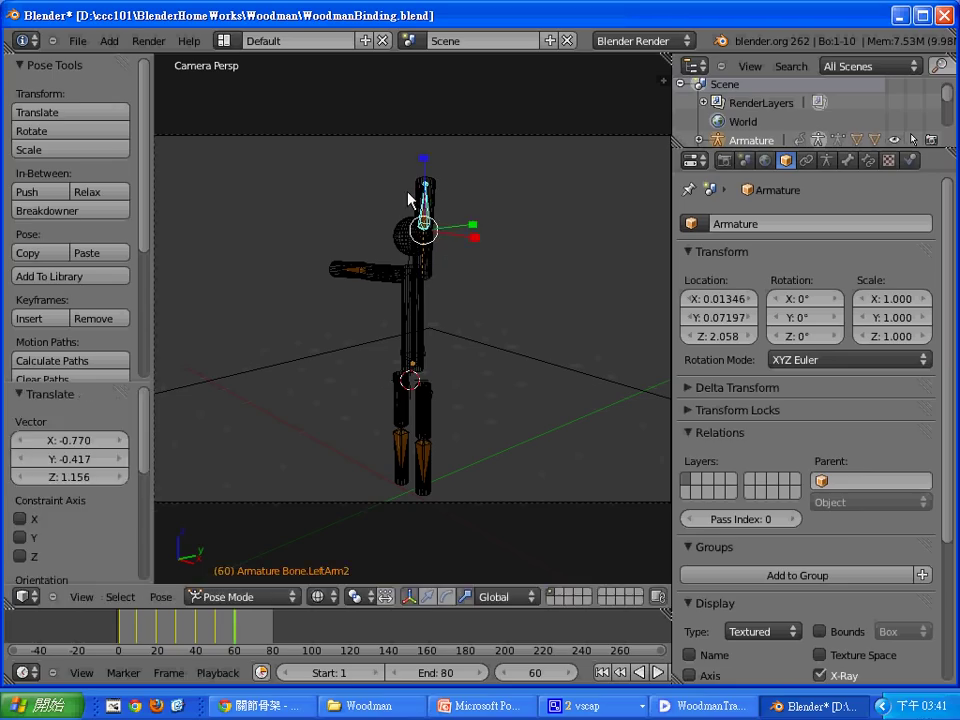
pyautogui.rightClick(364, 274)
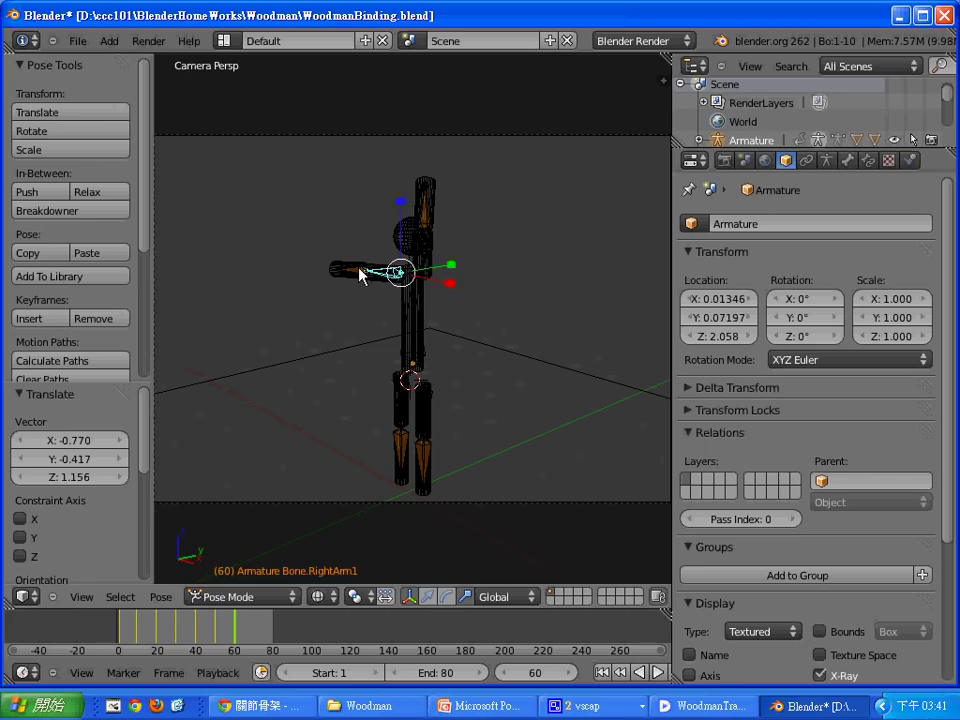
pyautogui.rightClick(362, 276)
pyautogui.press('g')
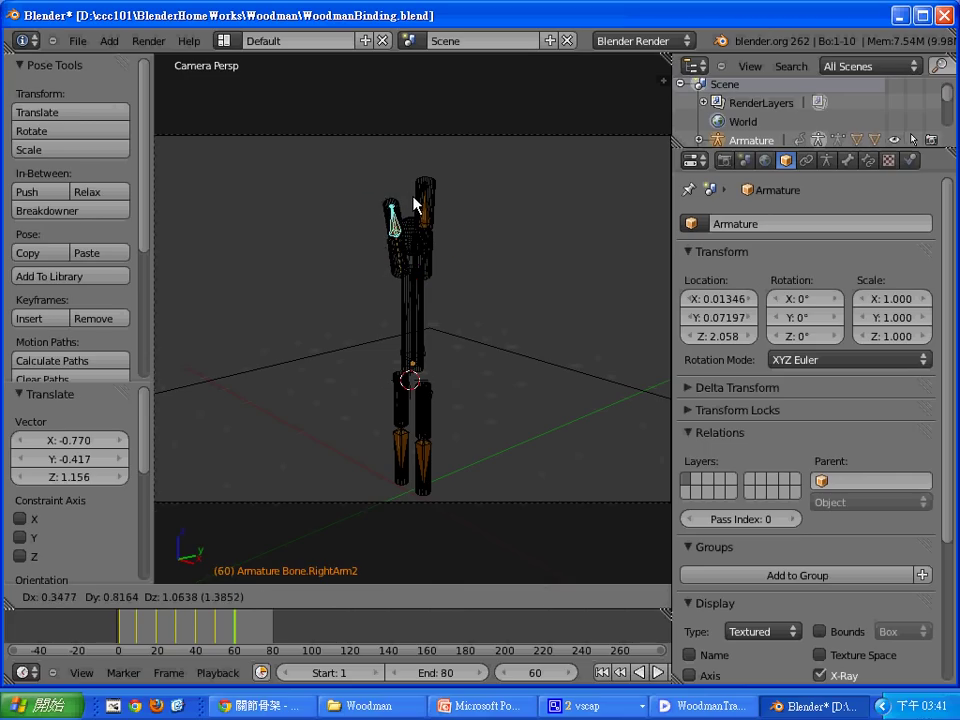
pyautogui.click(421, 206)
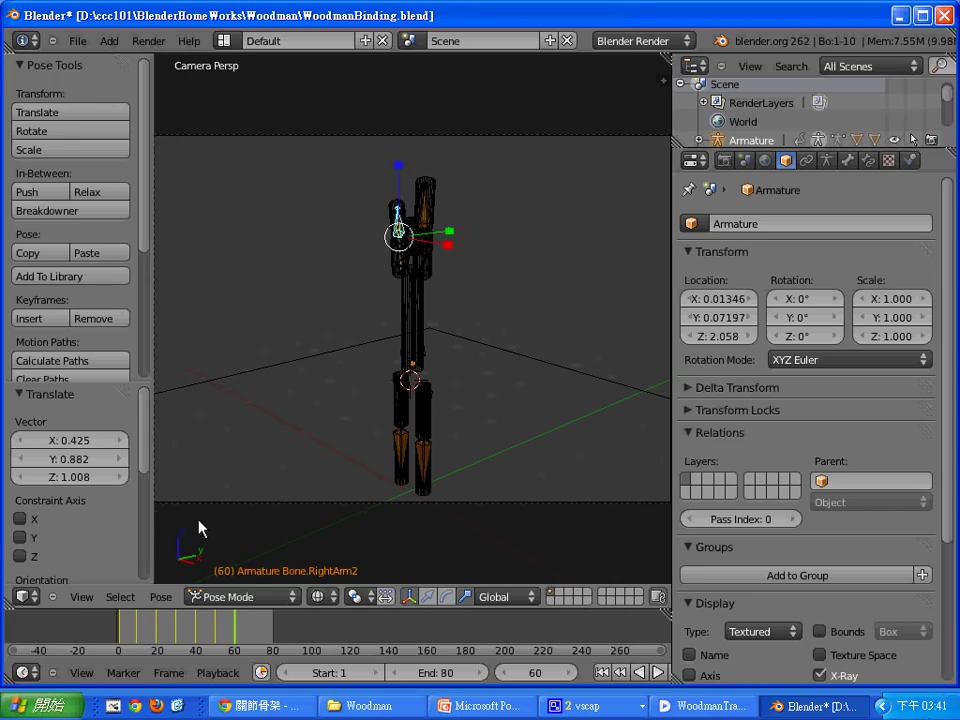
# In front view, refine both forearm bones so they point up above the head
pyautogui.click(80, 597)
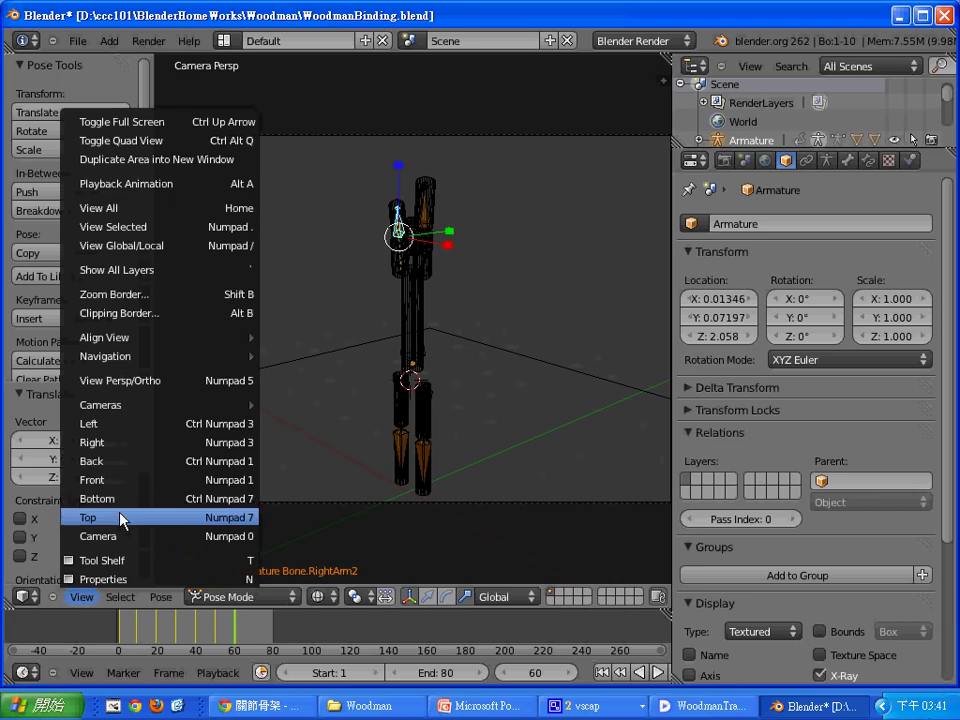
pyautogui.click(120, 483)
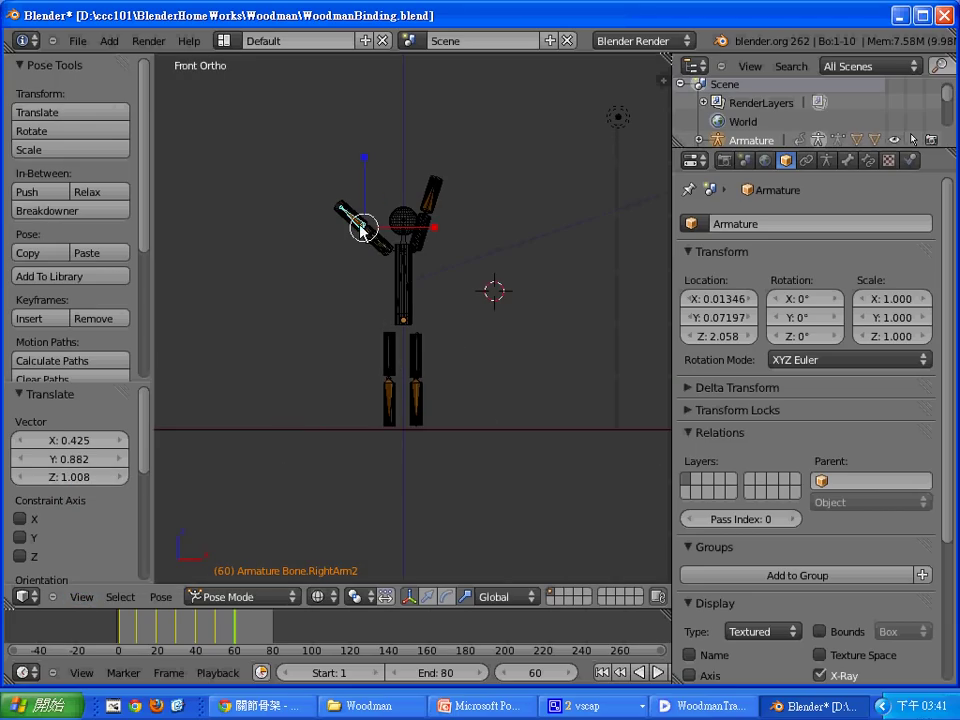
pyautogui.press('g')
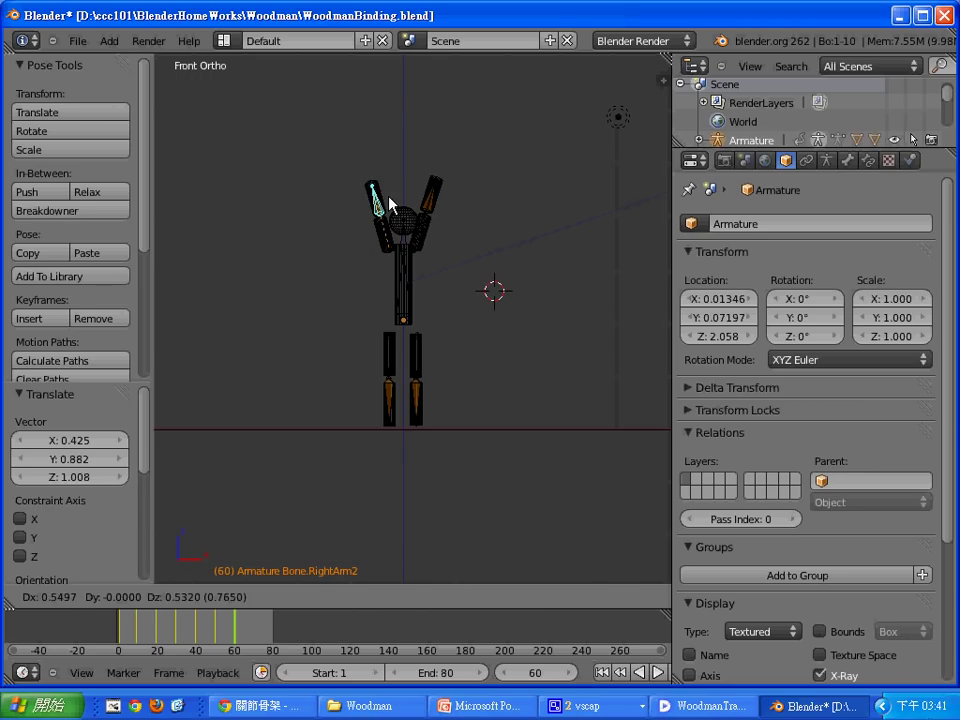
pyautogui.click(390, 205)
pyautogui.rightClick(428, 198)
pyautogui.press('g')
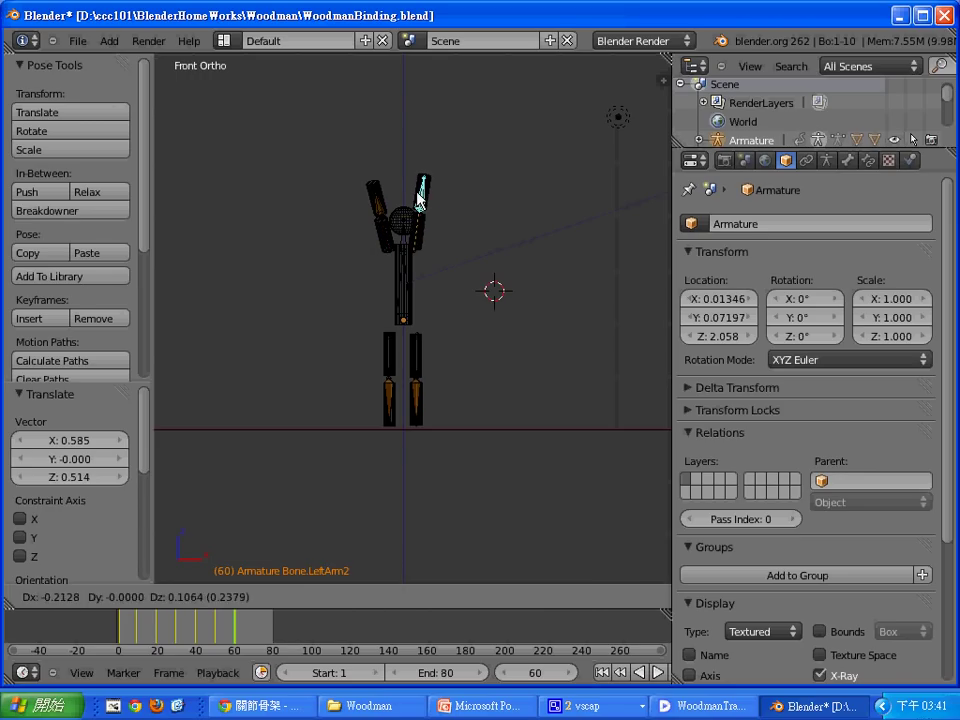
pyautogui.click(419, 204)
pyautogui.rightClick(383, 212)
pyautogui.press('g')
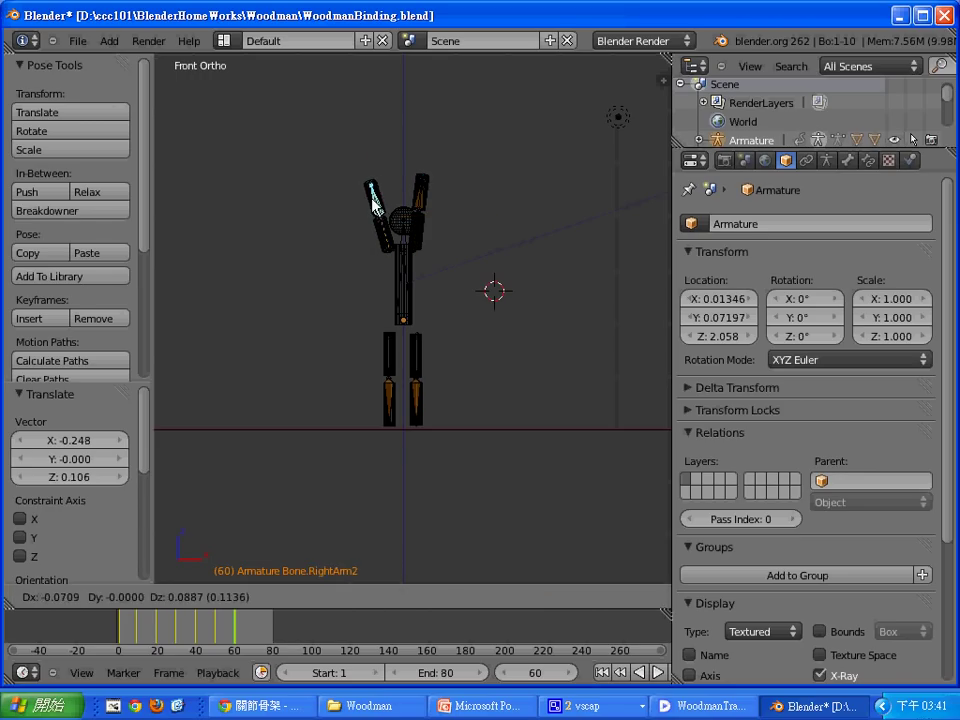
pyautogui.click(380, 203)
pyautogui.rightClick(419, 204)
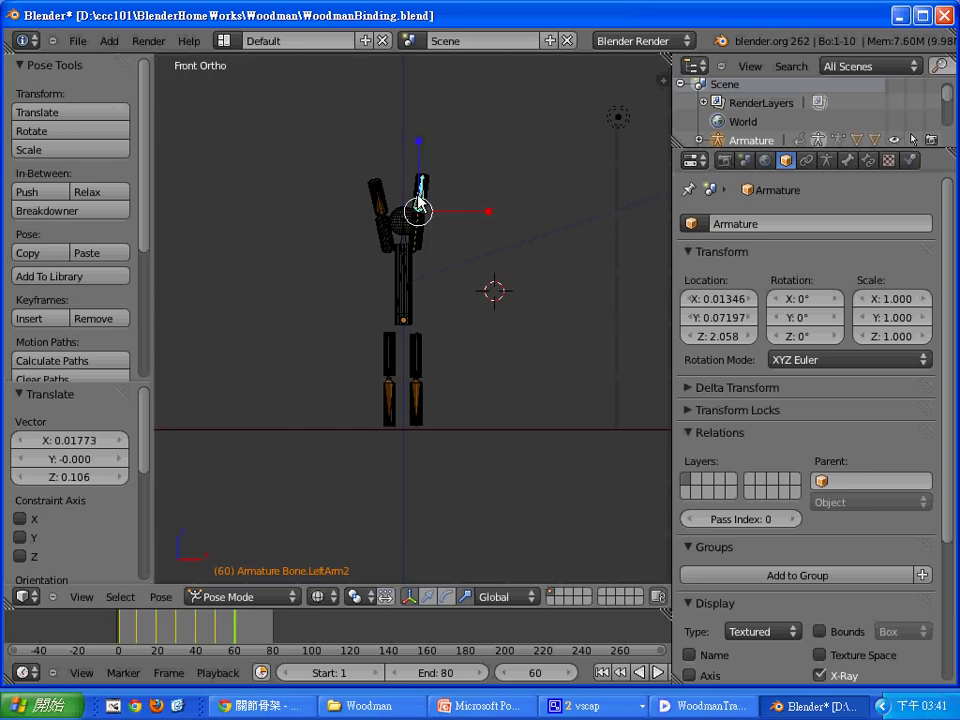
pyautogui.press('g')
pyautogui.click(420, 209)
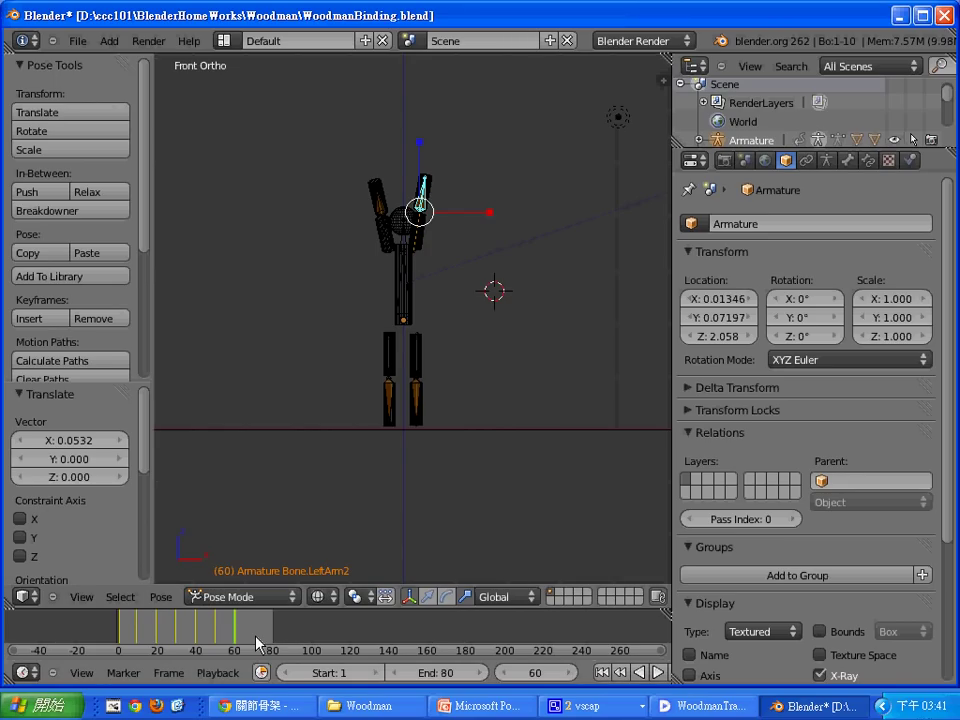
# In camera view, set both forearms straight up, then go to frame 71
pyautogui.click(82, 597)
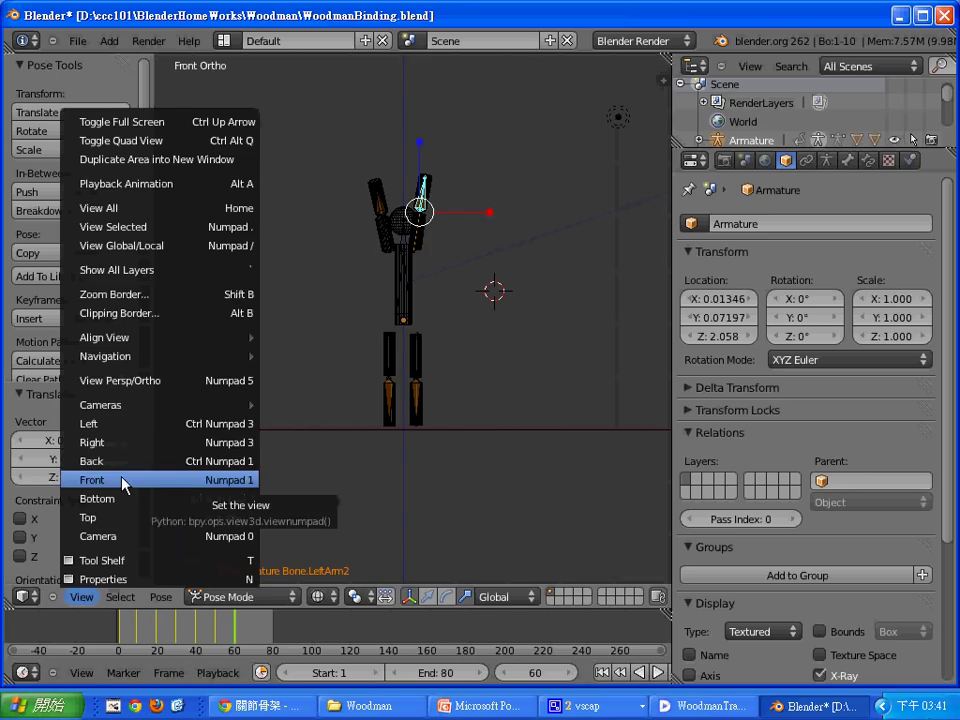
pyautogui.click(143, 545)
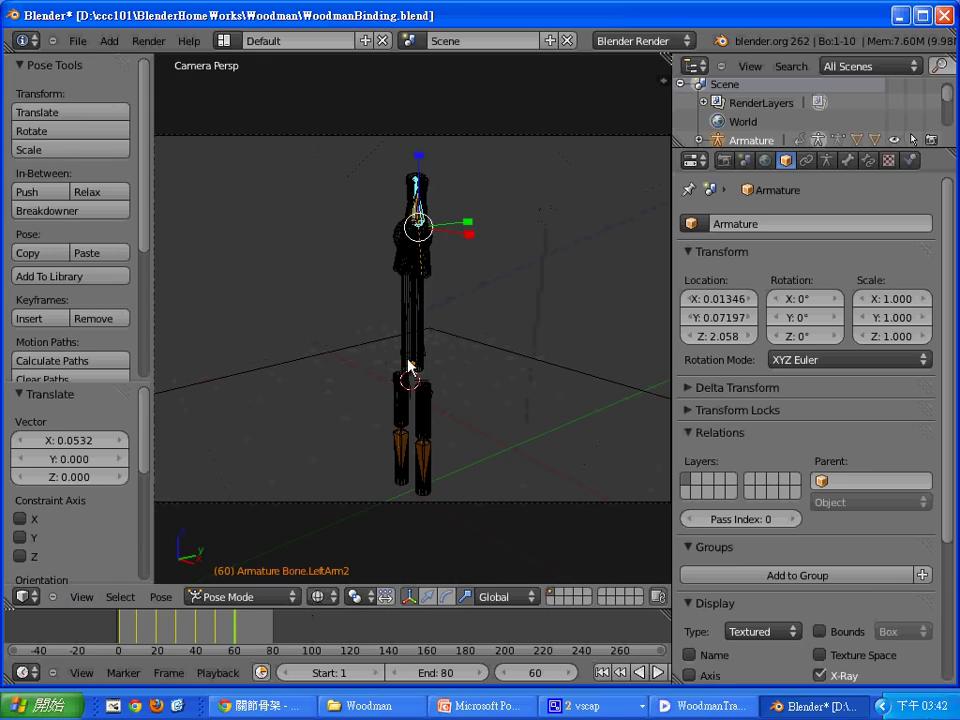
pyautogui.rightClick(420, 216)
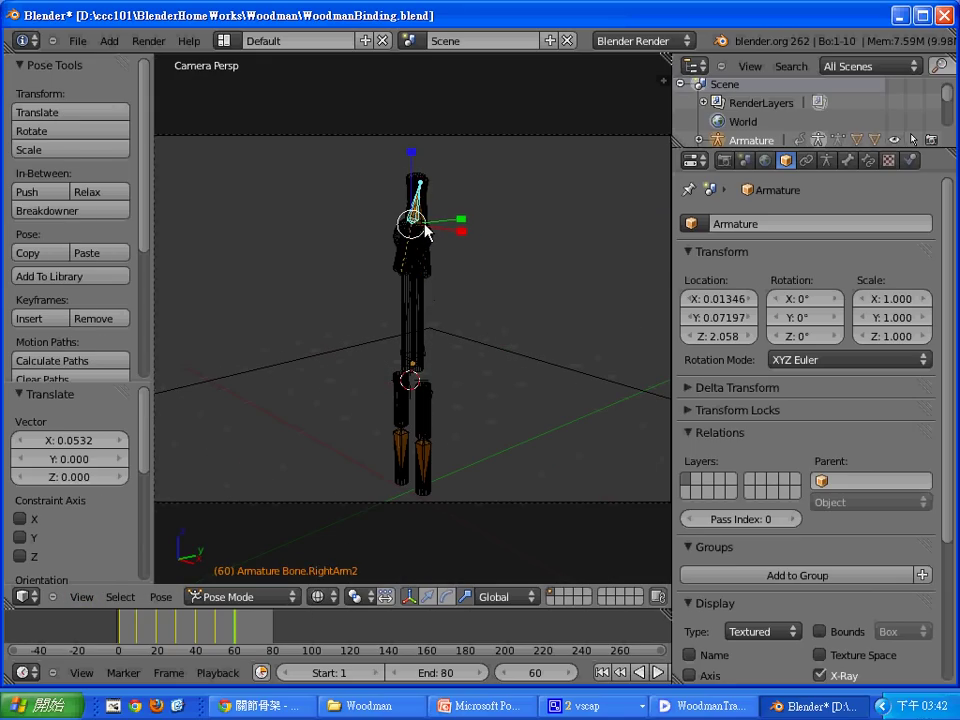
pyautogui.rightClick(425, 226)
pyautogui.press('g')
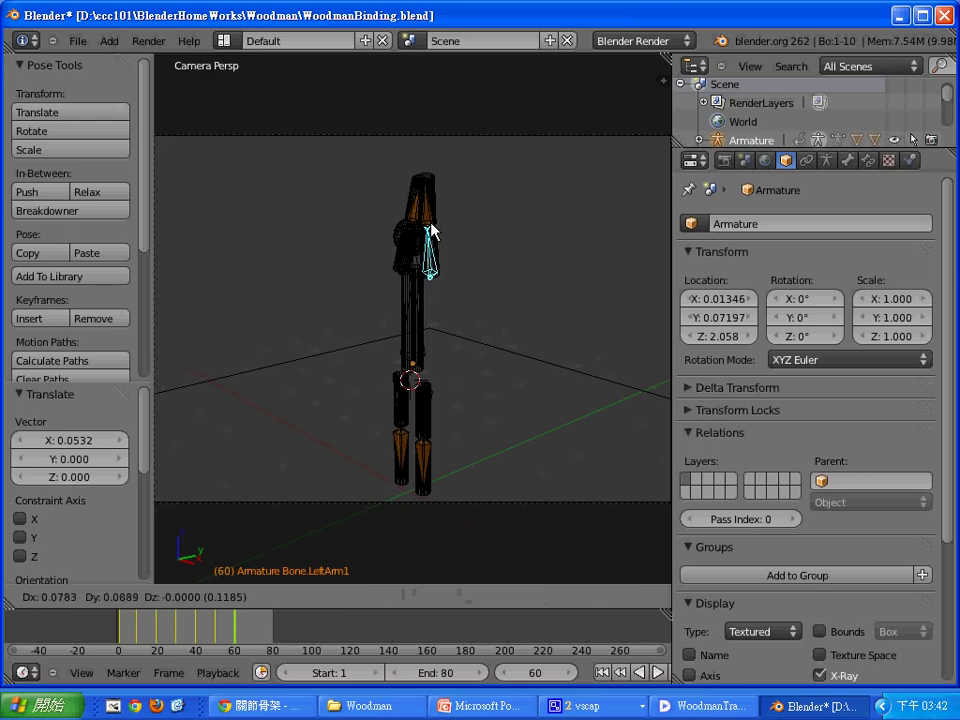
pyautogui.rightClick(424, 226)
pyautogui.rightClick(427, 225)
pyautogui.press('g')
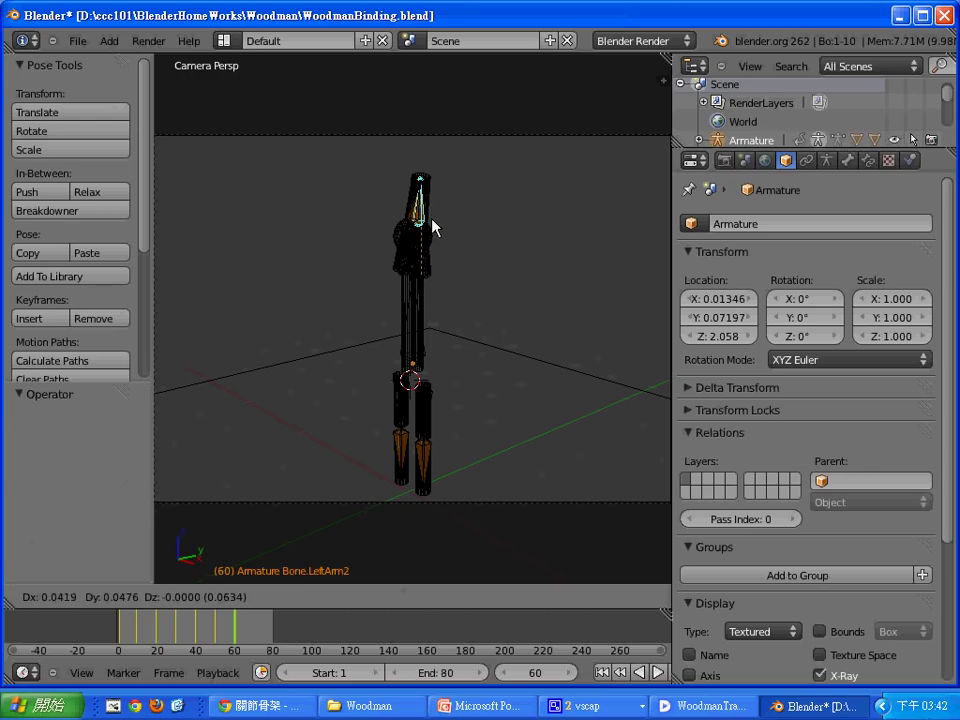
pyautogui.click(443, 229)
pyautogui.rightClick(411, 222)
pyautogui.press('g')
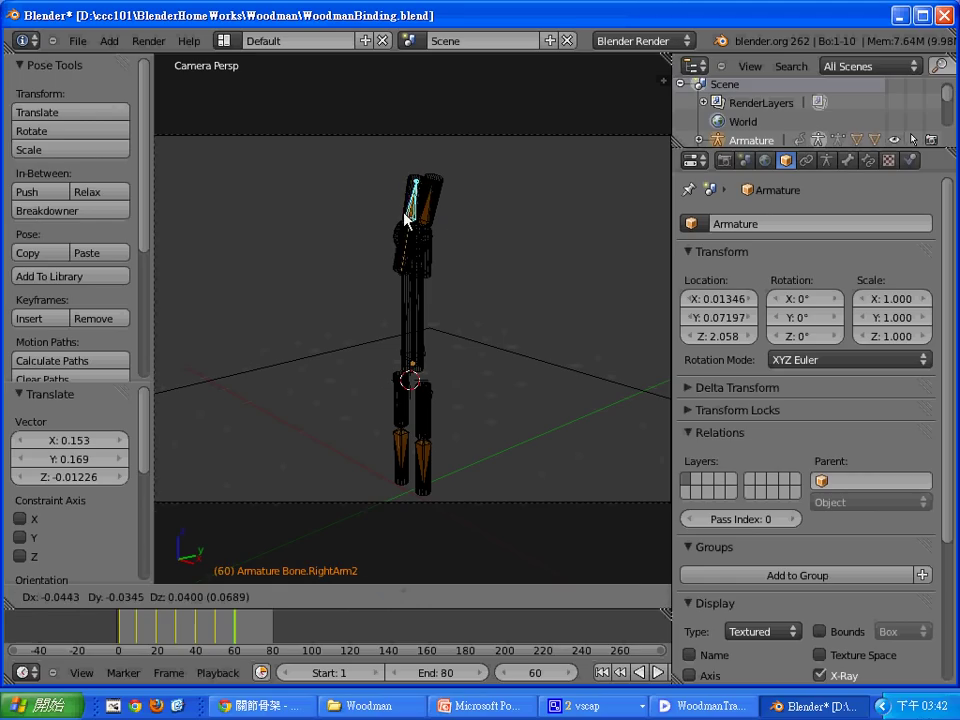
pyautogui.click(392, 208)
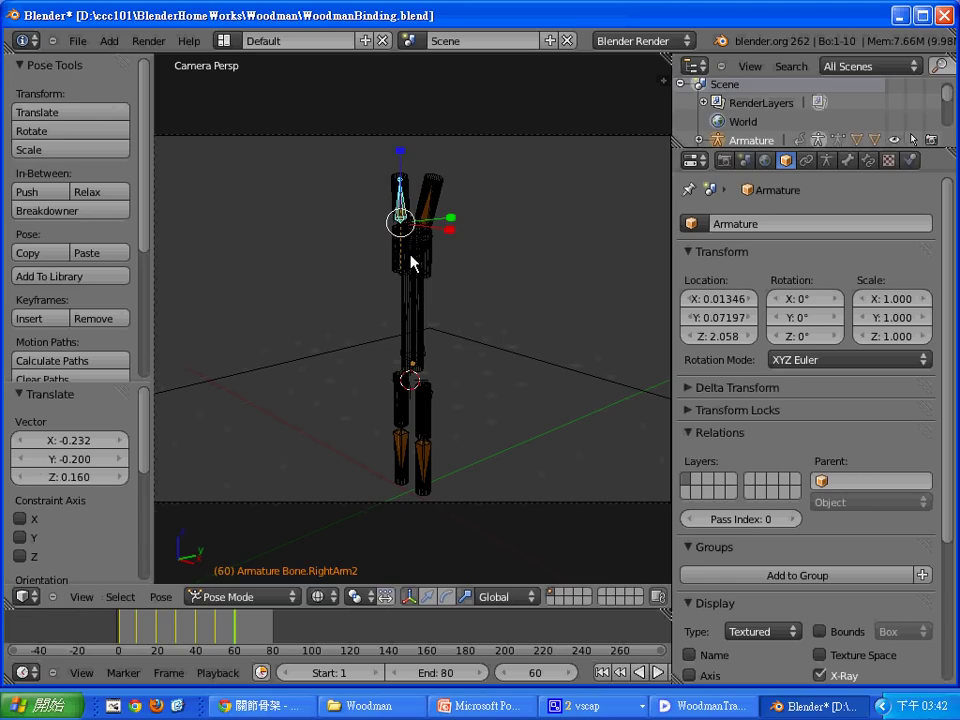
pyautogui.click(256, 642)
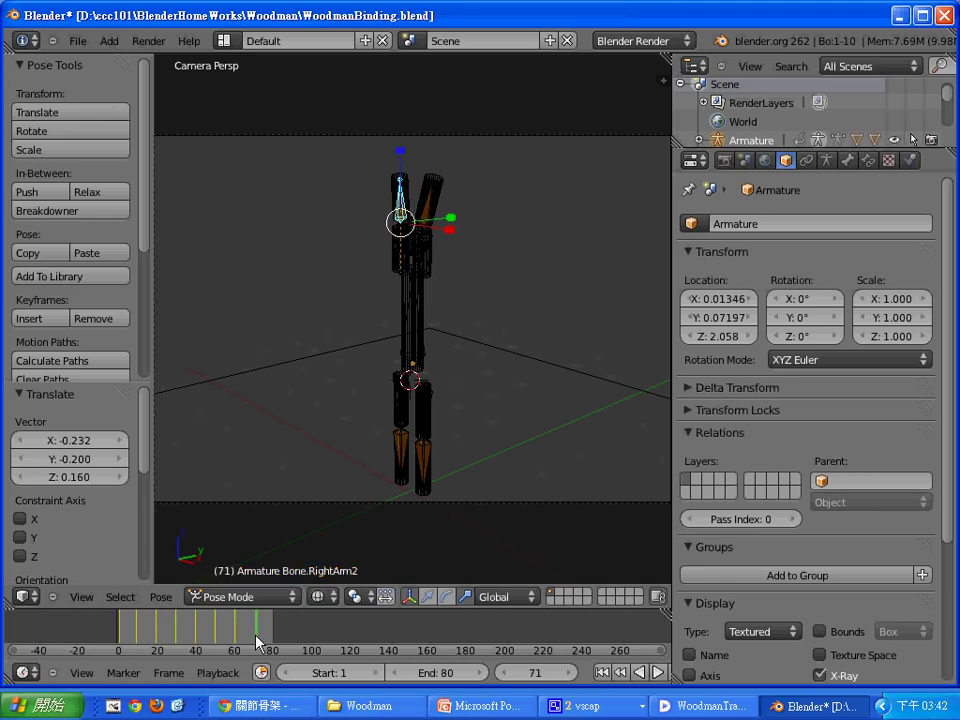
# Lift the Body bone high at frame 71 and again at frame 80
pyautogui.rightClick(414, 362)
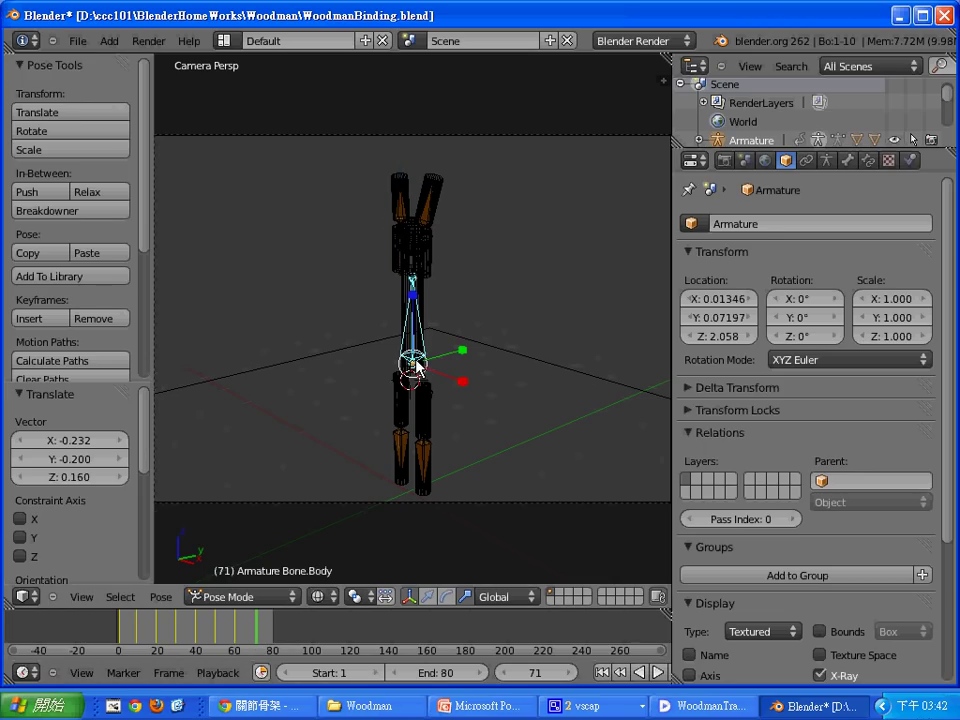
pyautogui.press('g')
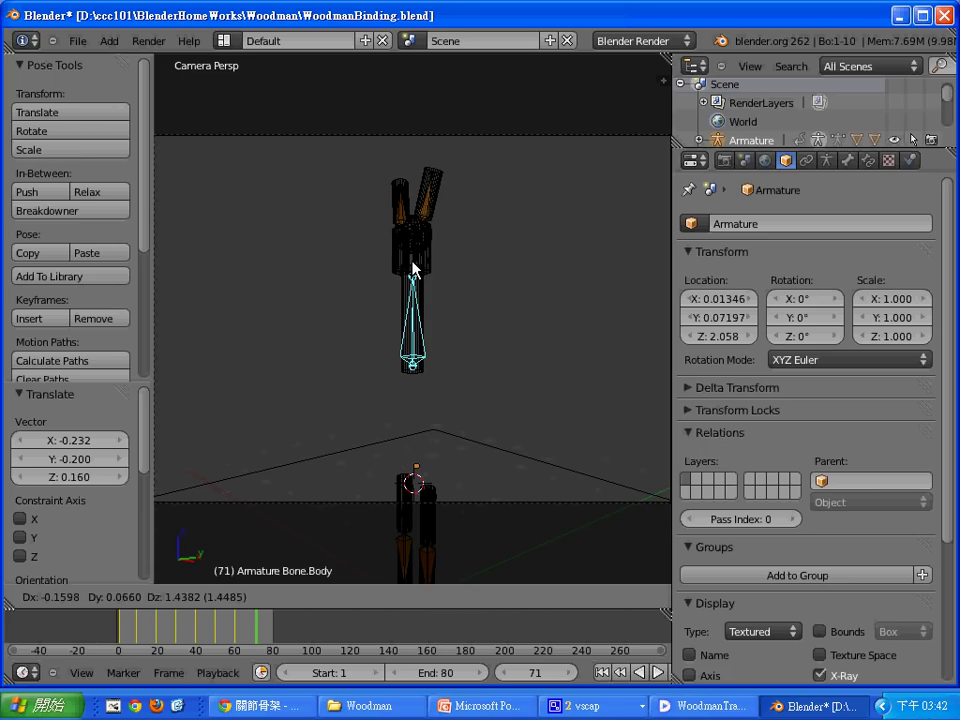
pyautogui.click(402, 174)
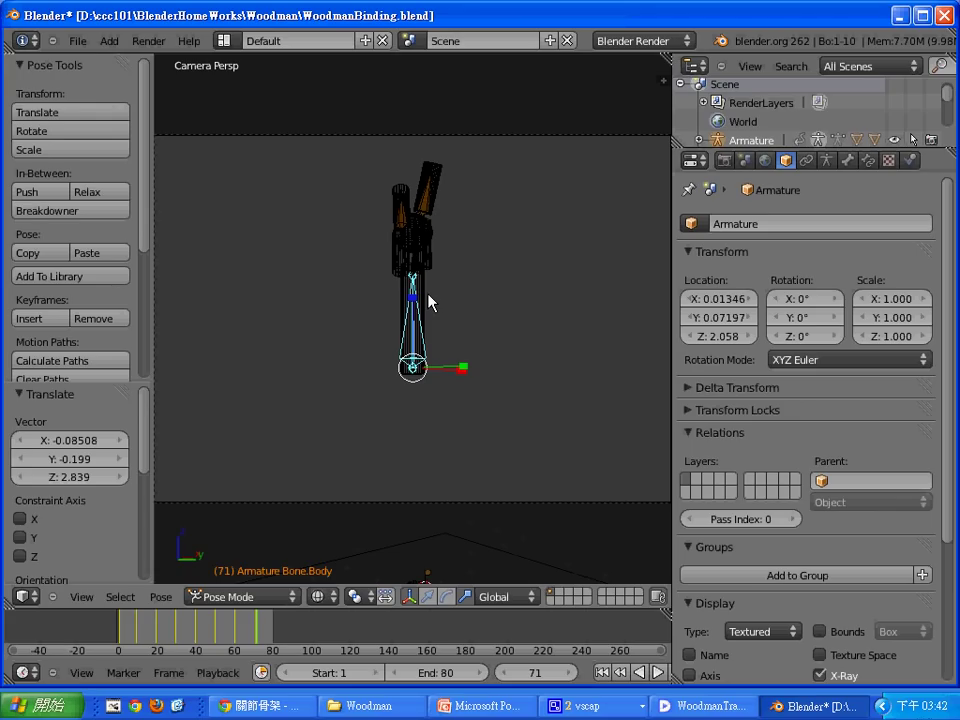
pyautogui.click(272, 644)
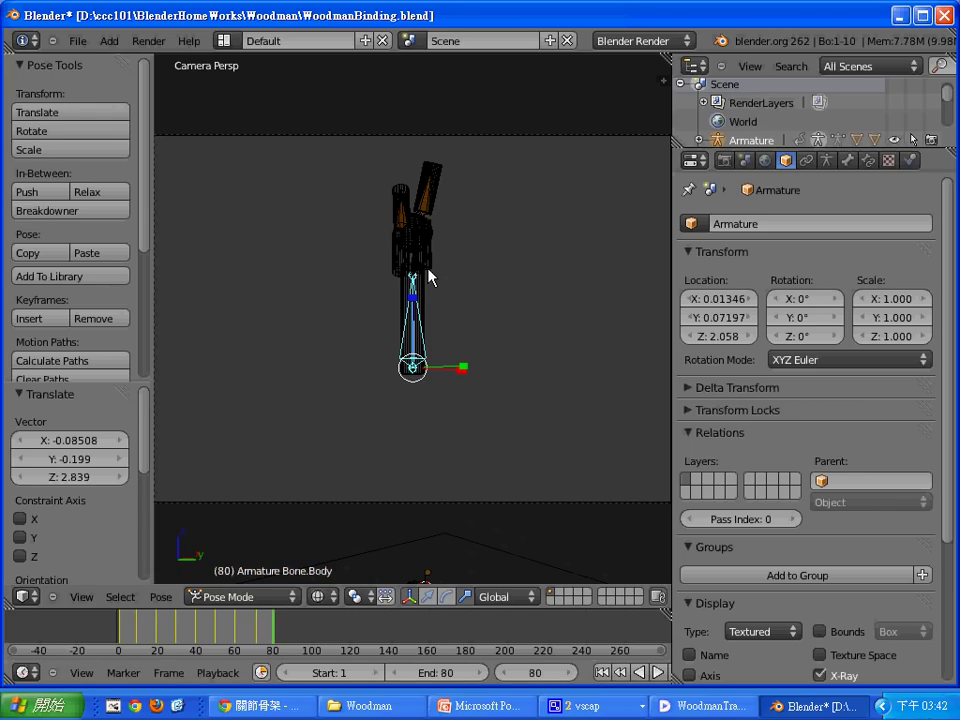
pyautogui.press('g')
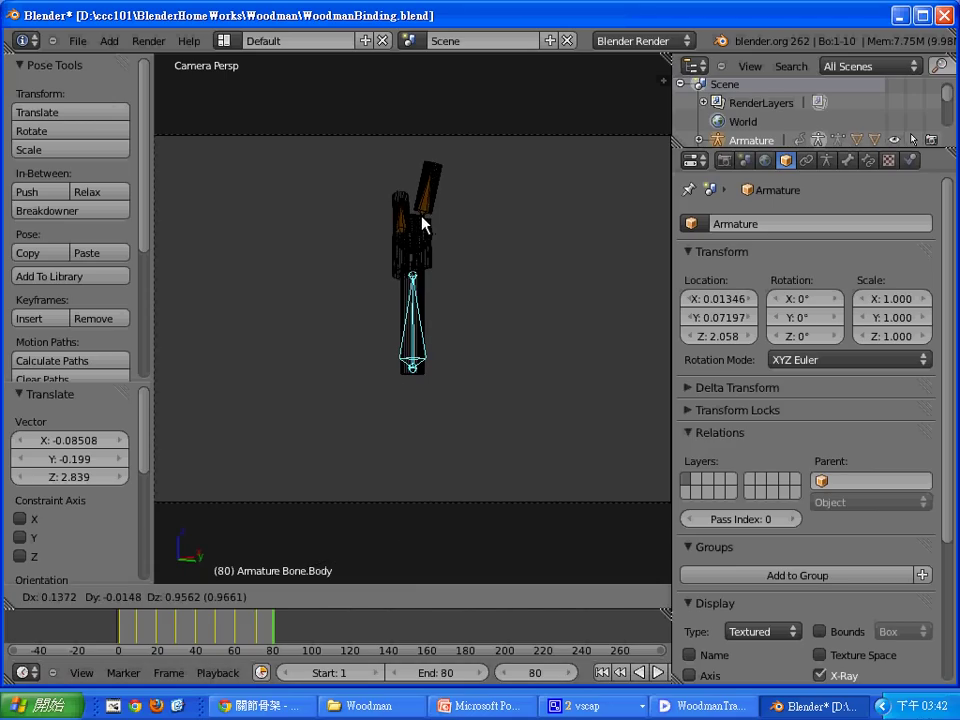
pyautogui.click(408, 60)
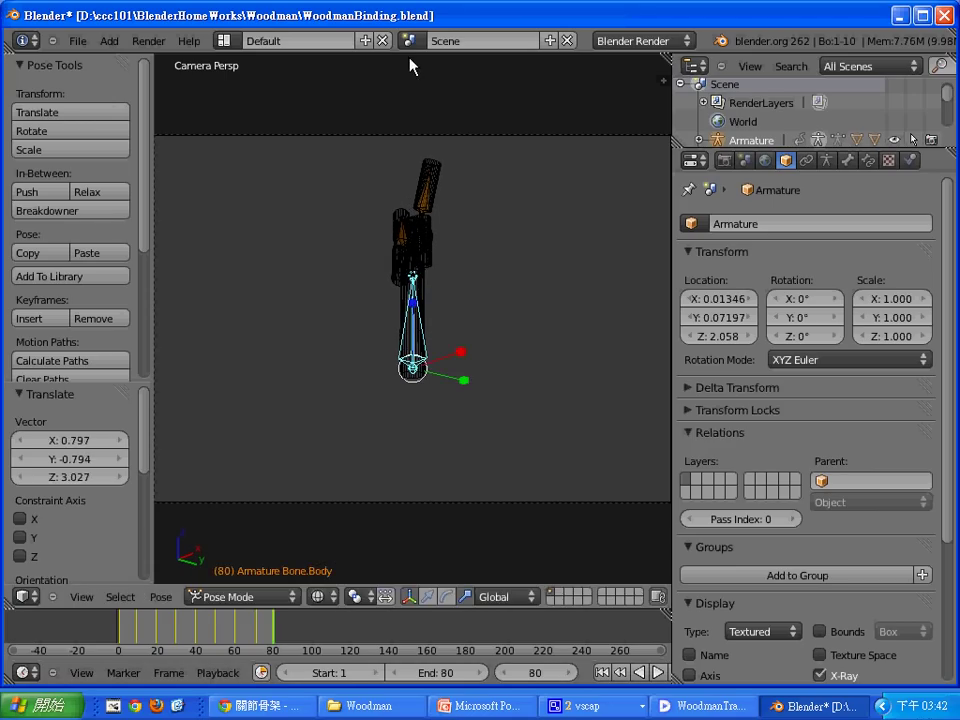
pyautogui.press('g')
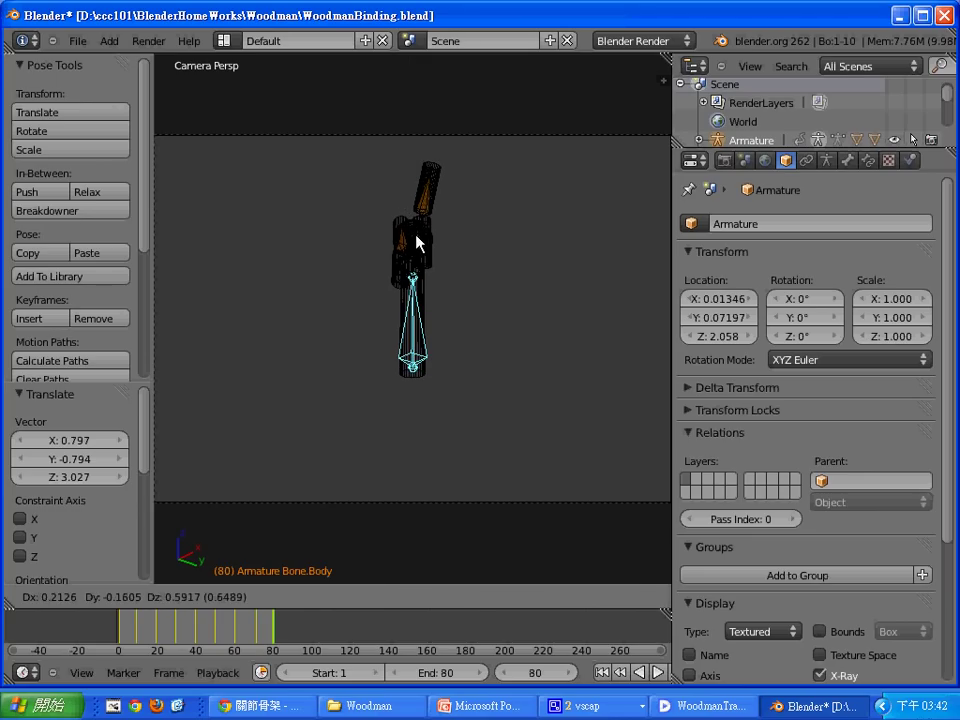
pyautogui.click(416, 245)
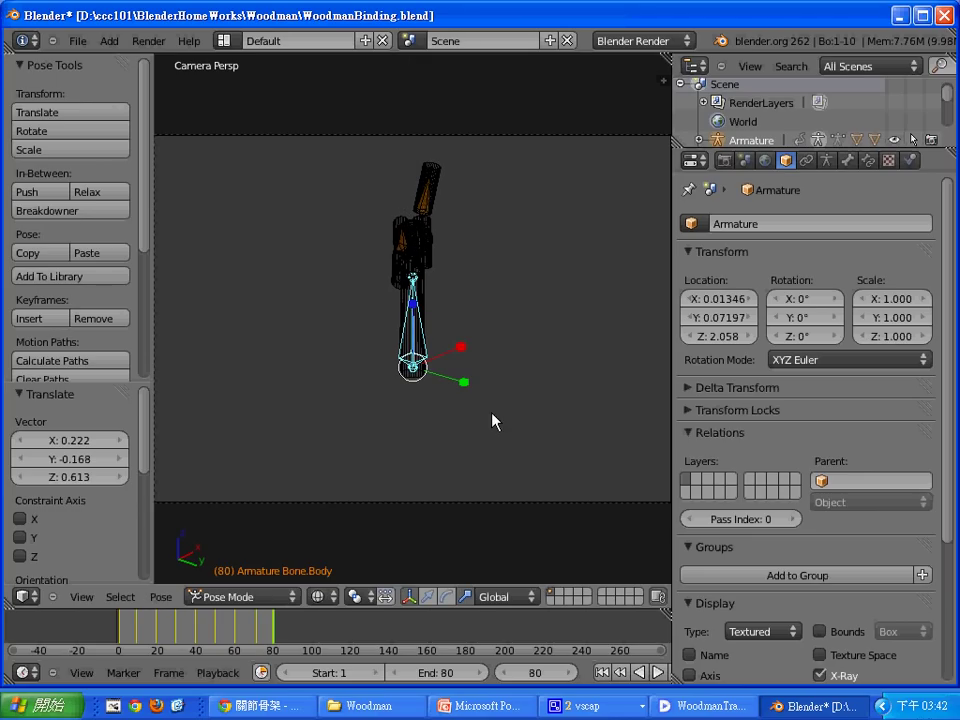
# At about frame 73, place the 3D cursor just left of the figure and open the Add menu
pyautogui.click(531, 433)
pyautogui.moveTo(261, 645)
pyautogui.mouseDown()
pyautogui.moveTo(240, 645)
pyautogui.moveTo(262, 645)
pyautogui.mouseUp()
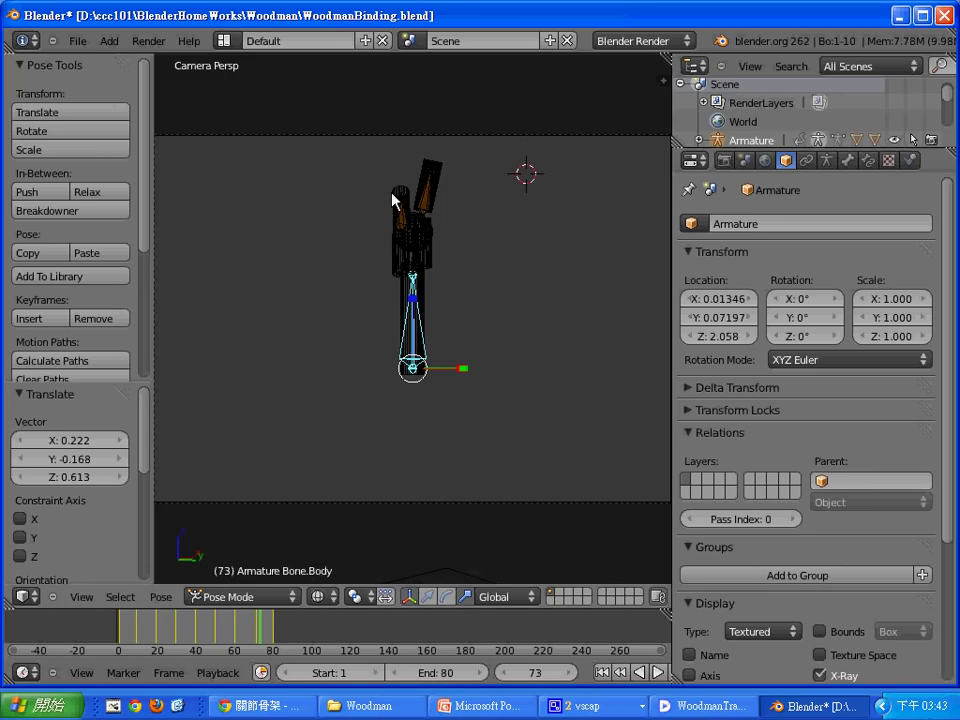
pyautogui.click(400, 158)
pyautogui.click(350, 300)
pyautogui.hotkey('shift', 'a')
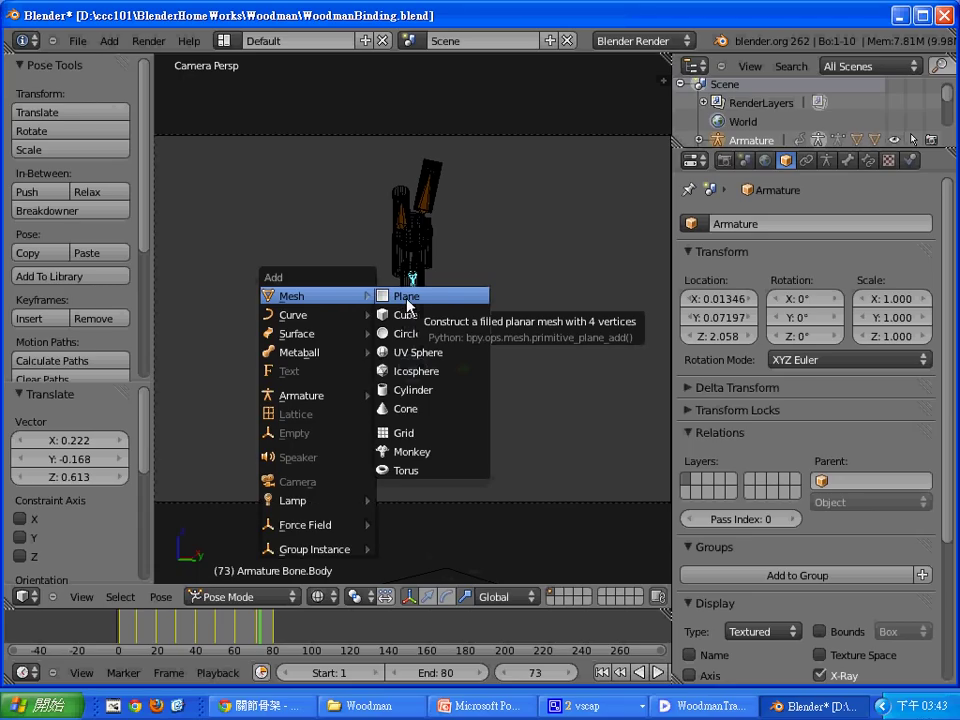
# Add a UV sphere at the 3D cursor, position it and scale it to 0.461
pyautogui.click(430, 353)
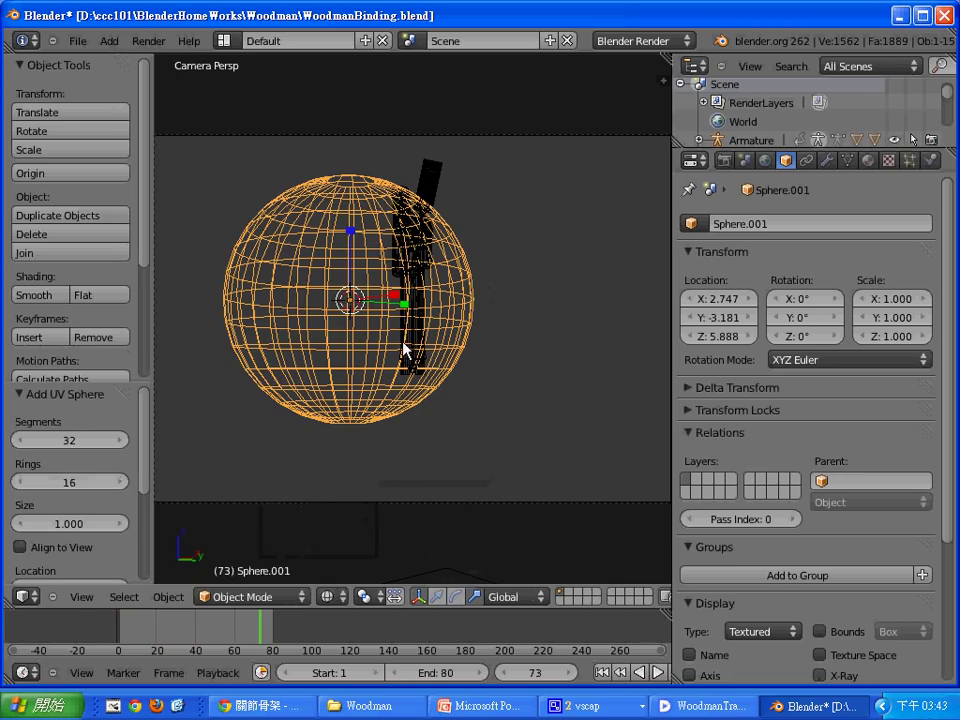
pyautogui.press('s')
pyautogui.click(360, 314)
pyautogui.press('g')
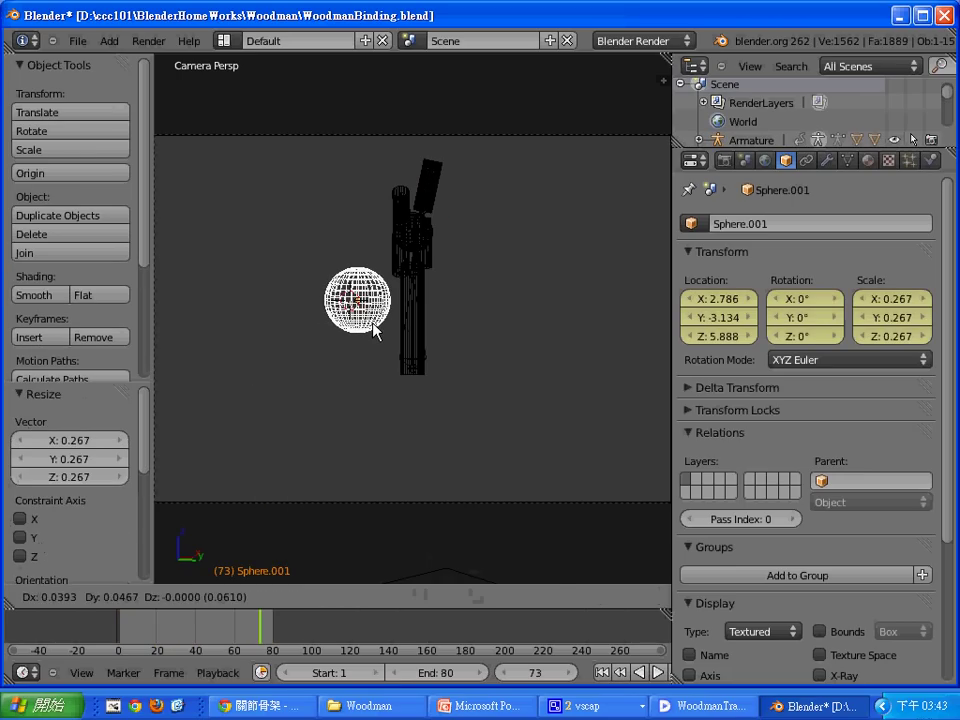
pyautogui.click(373, 323)
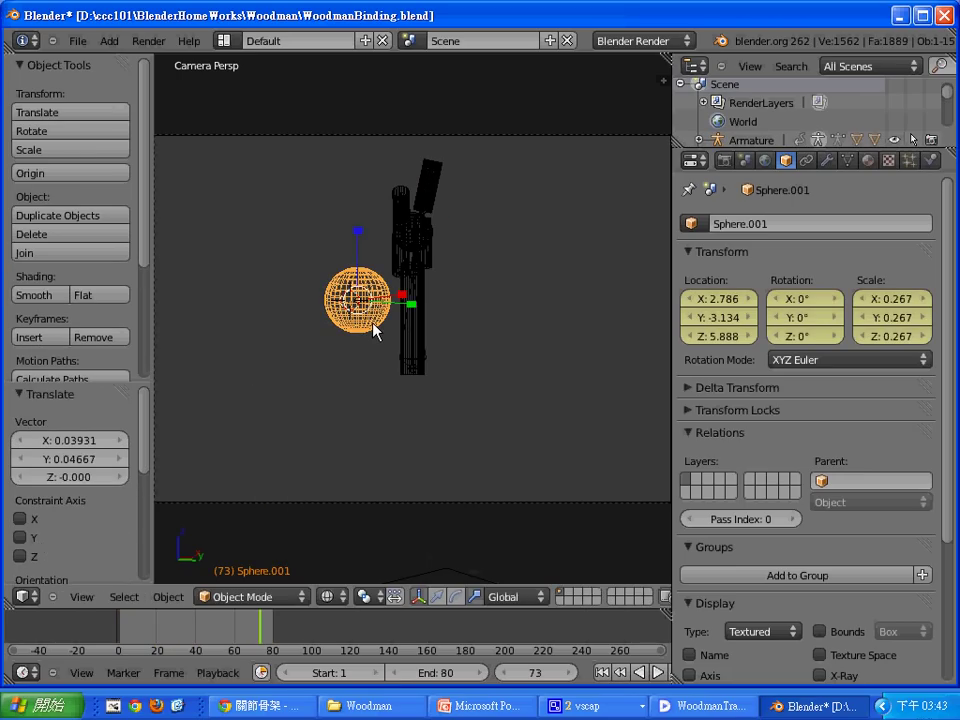
pyautogui.press('s')
pyautogui.click(398, 333)
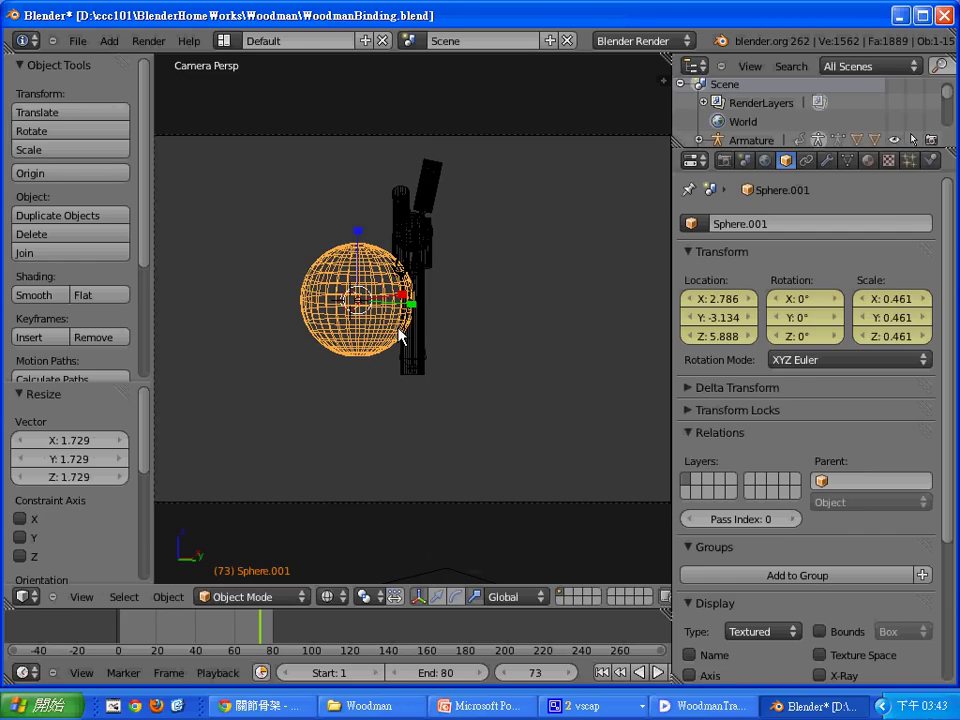
# Give the sphere a new near-white material and render a test image with F12
pyautogui.click(869, 161)
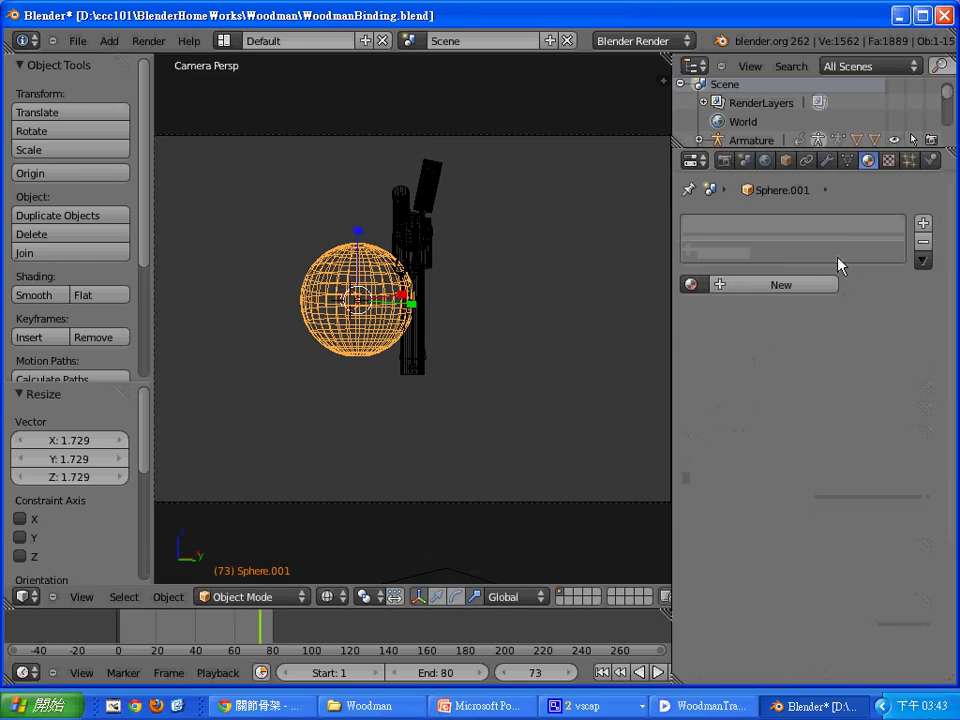
pyautogui.click(795, 285)
pyautogui.click(733, 515)
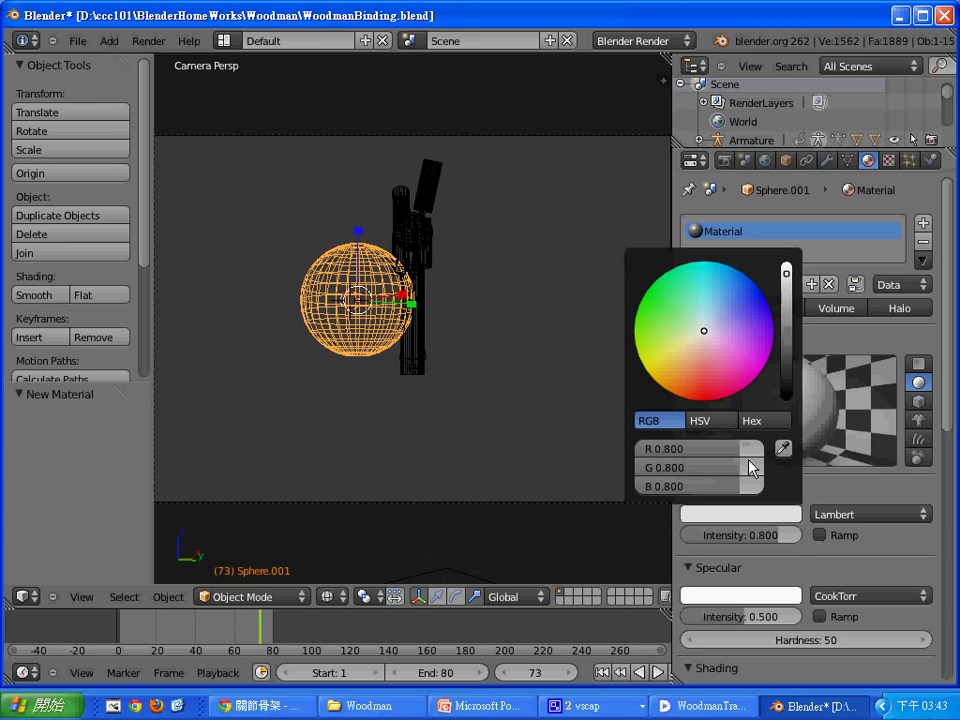
pyautogui.moveTo(707, 337); pyautogui.dragTo(705, 334)
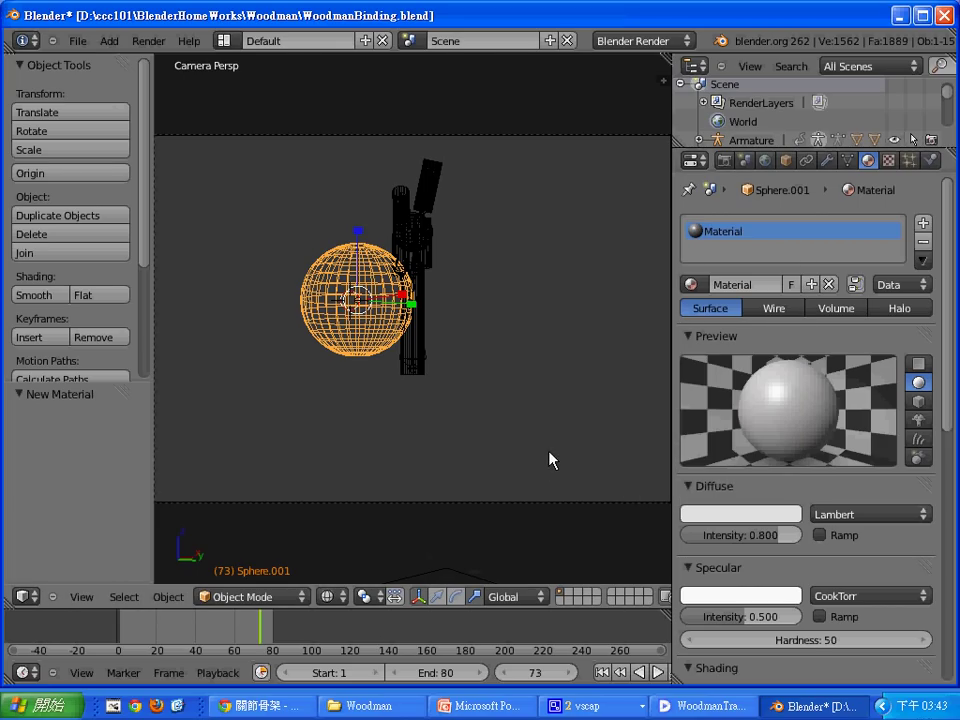
pyautogui.press('F12')
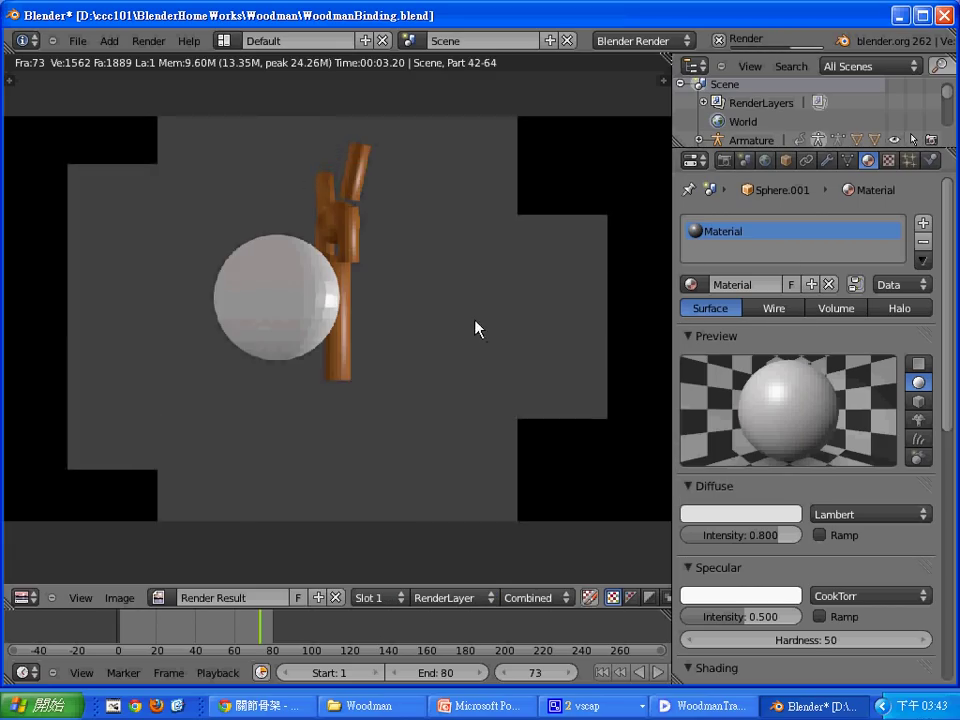
# Shade Sphere.001 smooth, re-render a test image, and return to the 3D view
pyautogui.press('Escape')
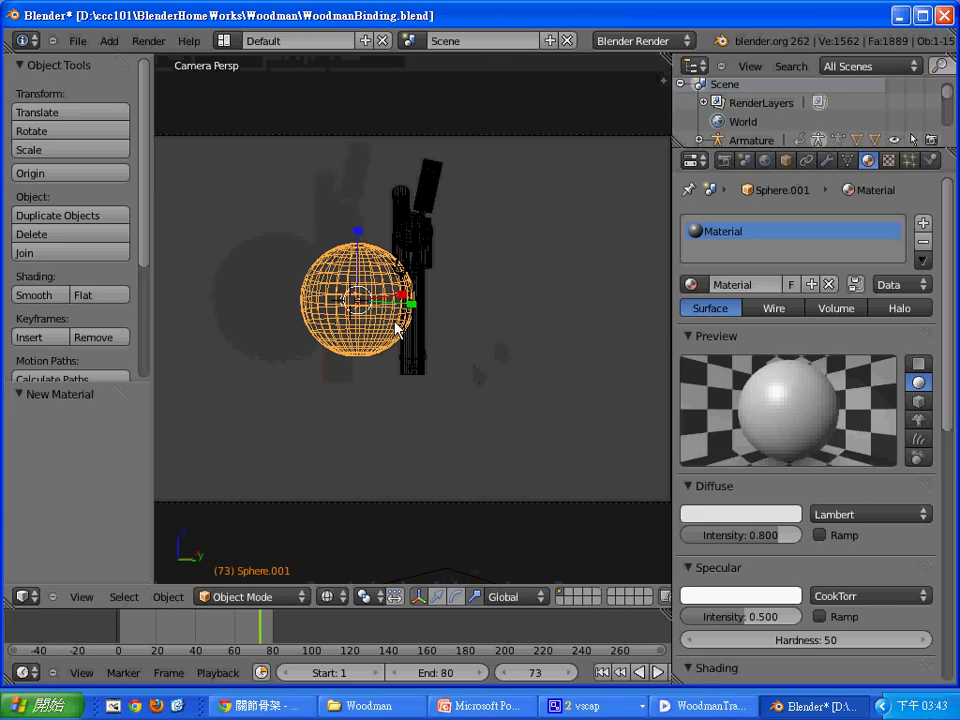
pyautogui.click(66, 295)
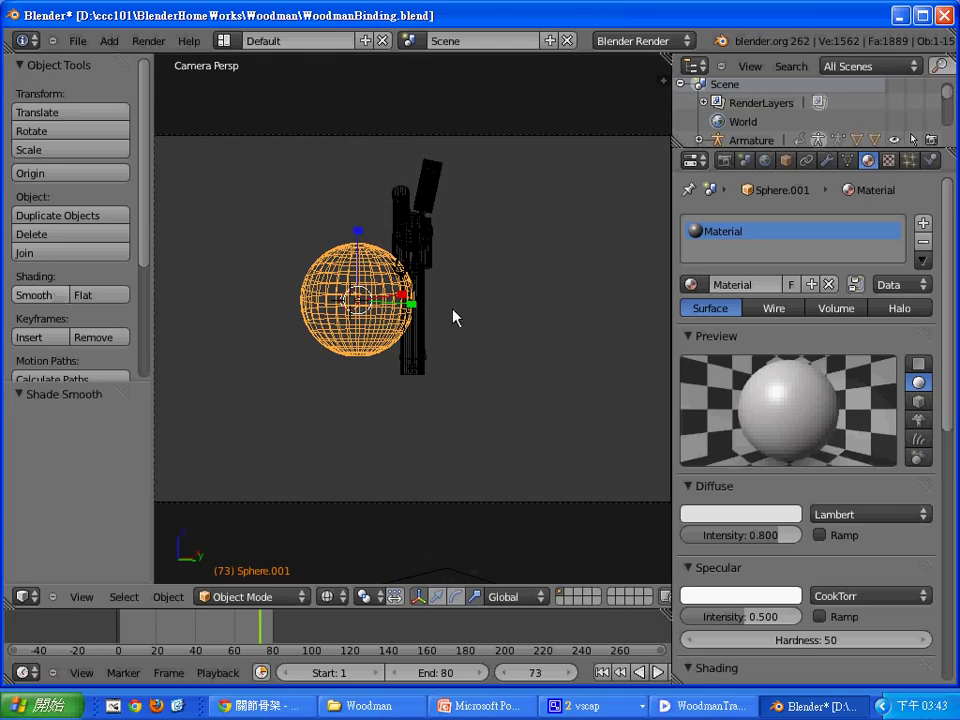
pyautogui.rightClick(390, 336)
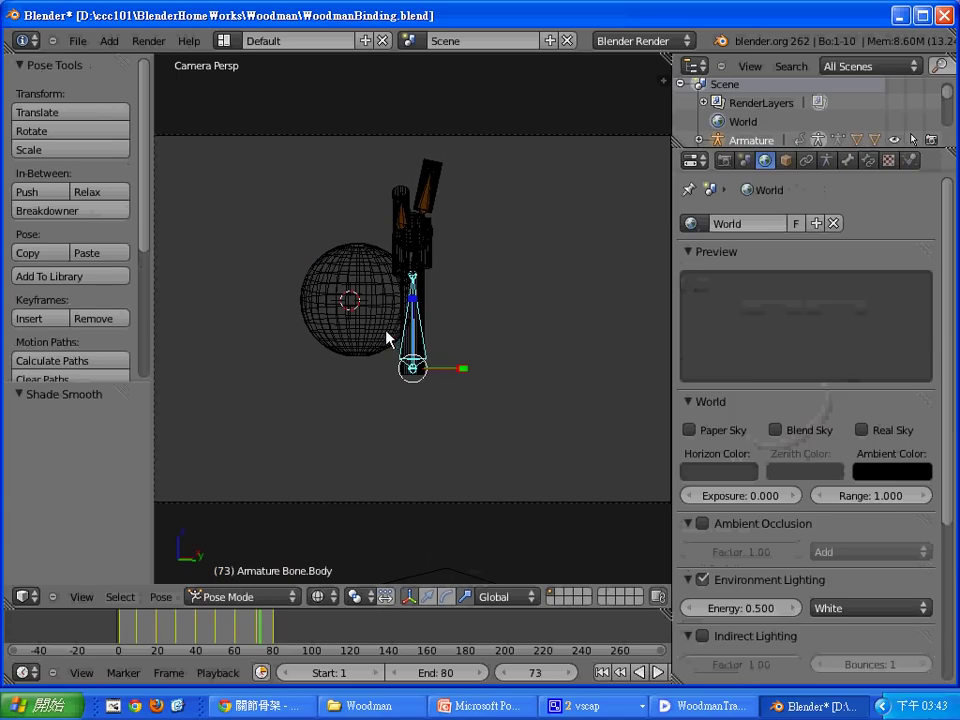
pyautogui.rightClick(343, 336)
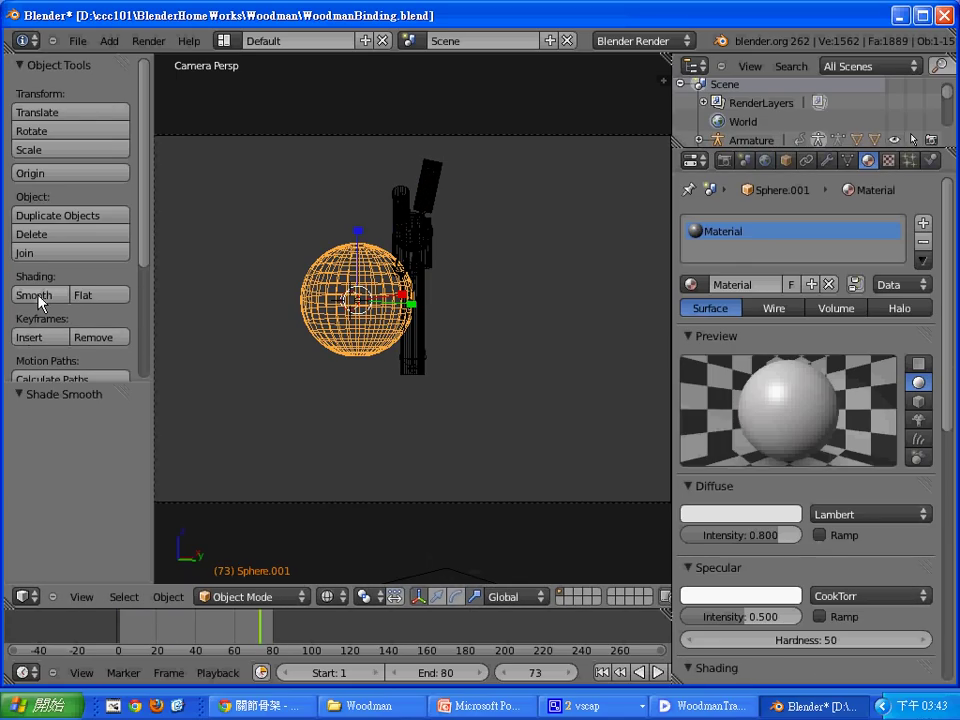
pyautogui.click(528, 404)
pyautogui.press('F12')
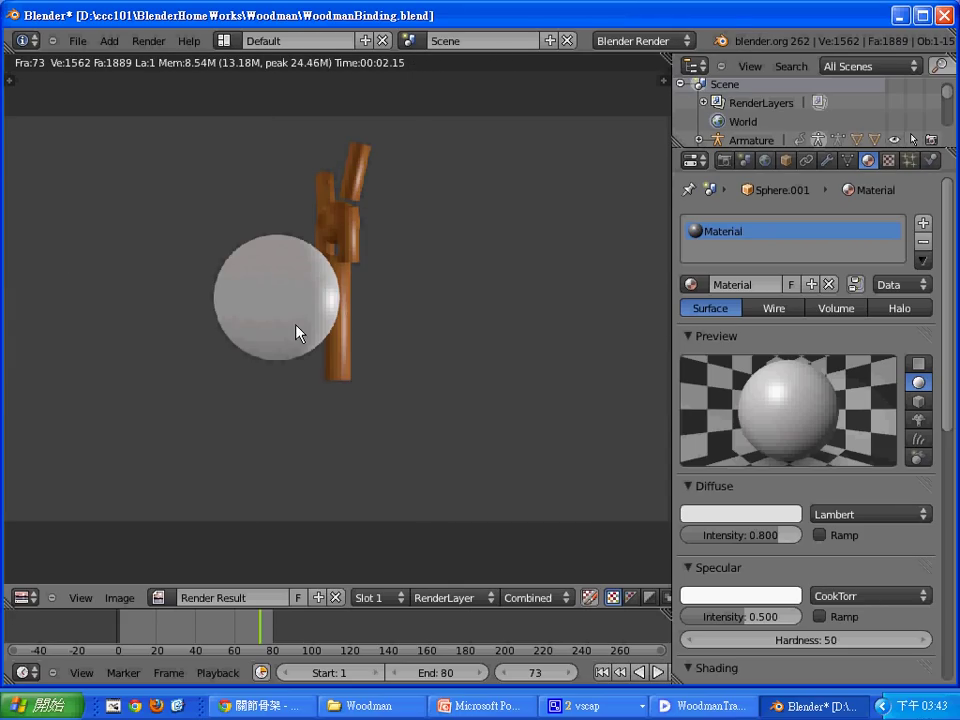
pyautogui.press('Escape')
pyautogui.scroll(-2, 836, 474)
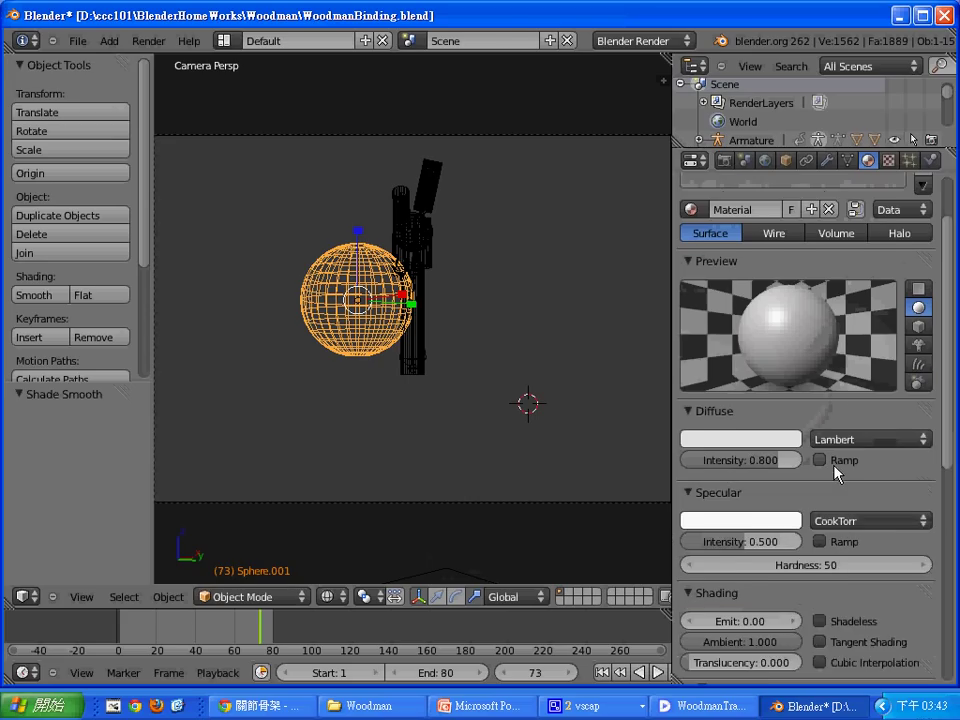
pyautogui.scroll(-1, 831, 463)
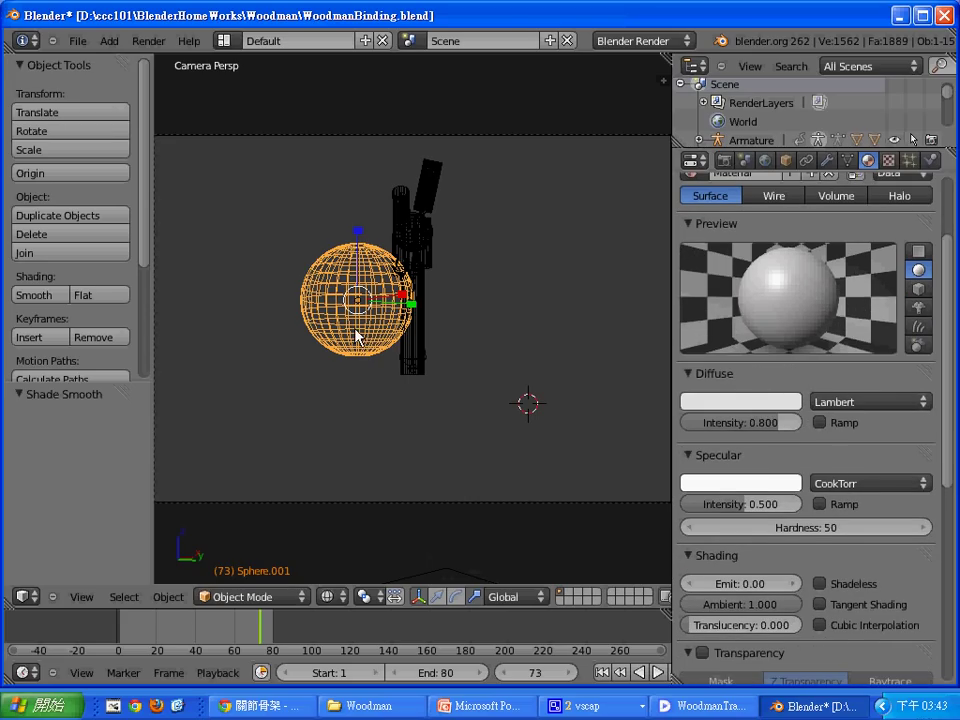
pyautogui.click(712, 481)
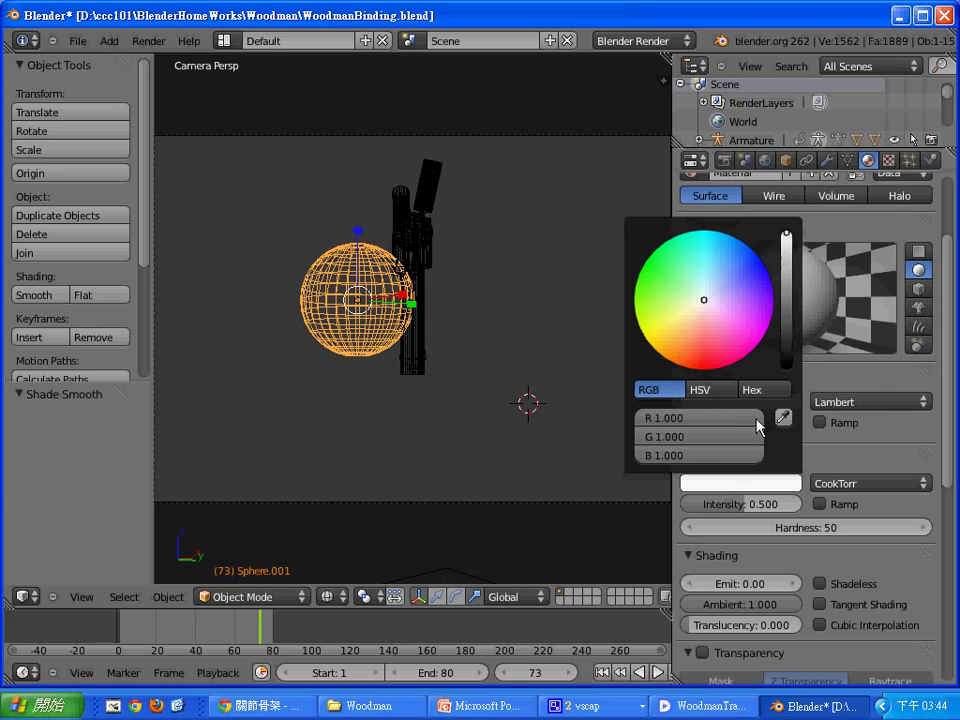
pyautogui.moveTo(759, 426); pyautogui.dragTo(700, 427)
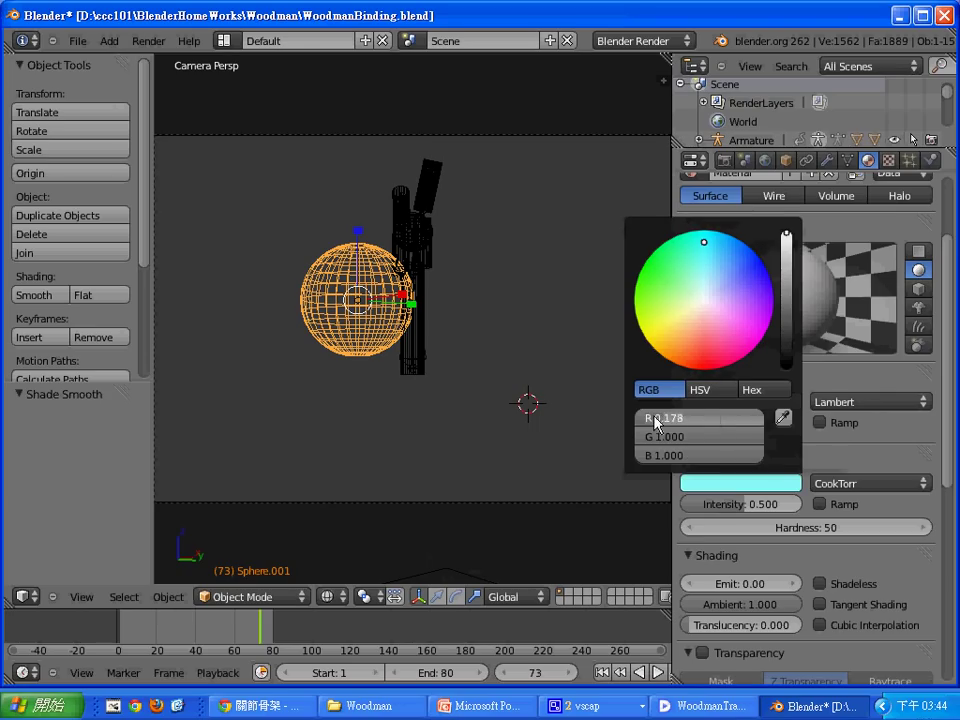
pyautogui.moveTo(763, 445); pyautogui.dragTo(651, 439)
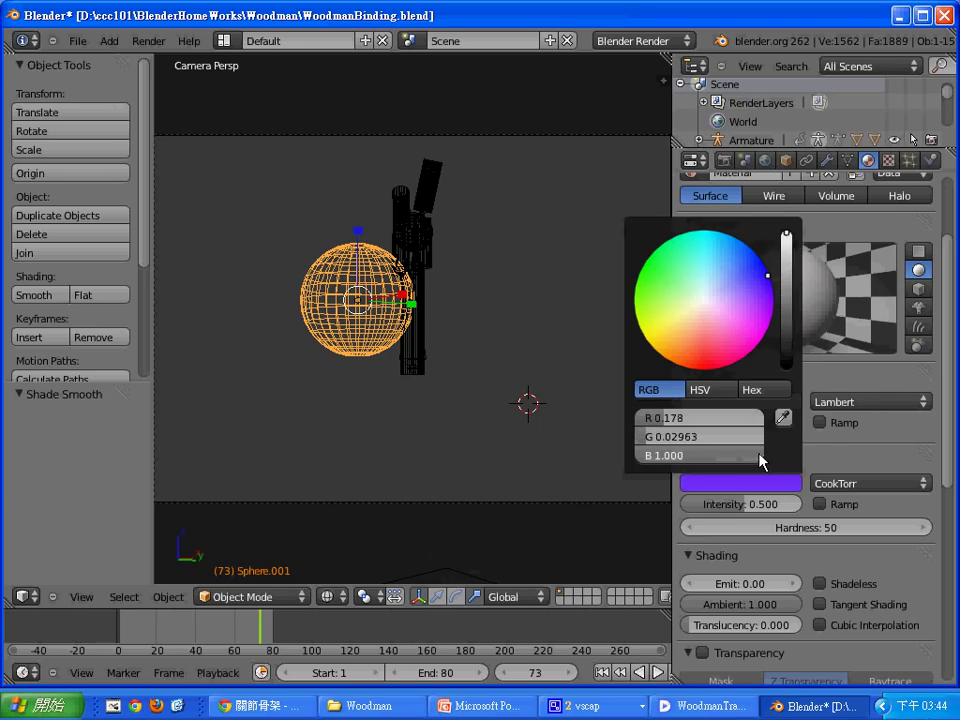
pyautogui.moveTo(763, 458); pyautogui.dragTo(646, 458)
pyautogui.moveTo(690, 418); pyautogui.dragTo(636, 420)
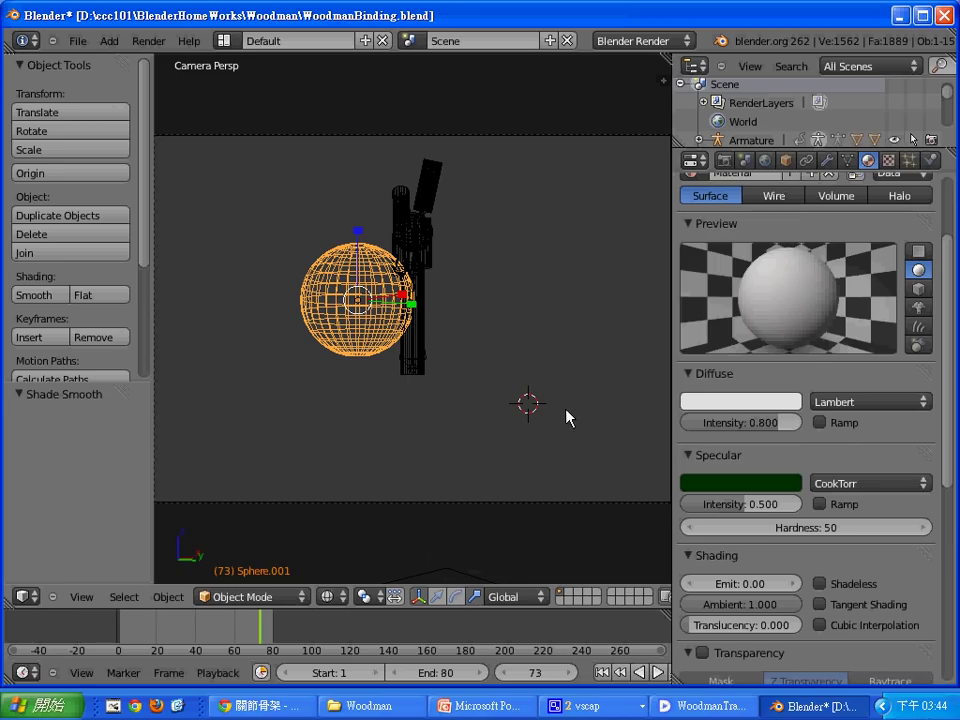
pyautogui.click(777, 485)
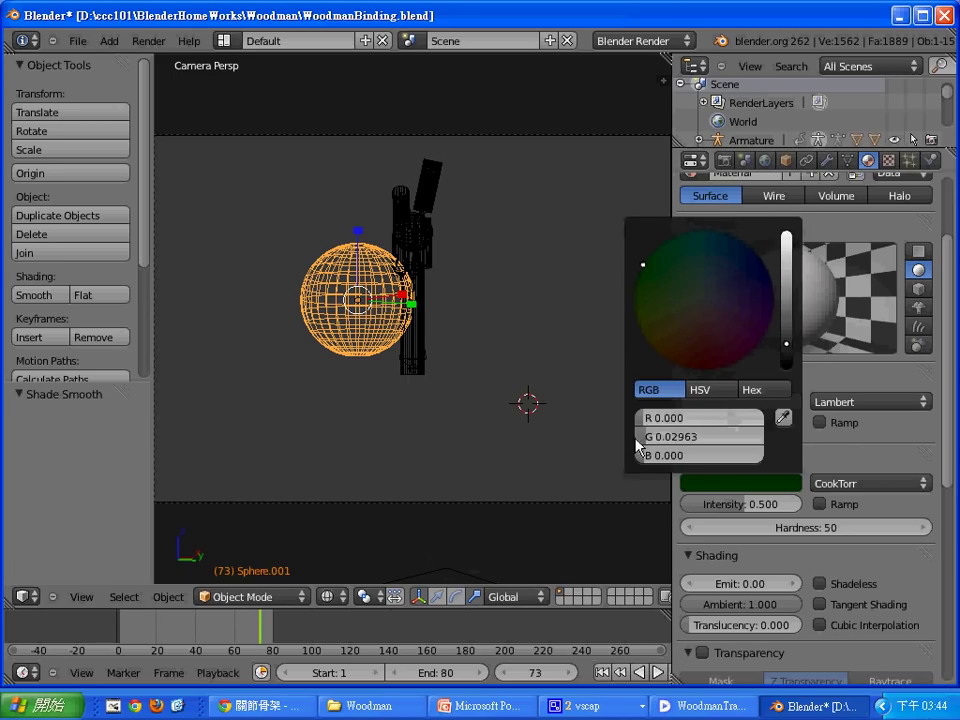
pyautogui.moveTo(646, 419); pyautogui.dragTo(768, 430)
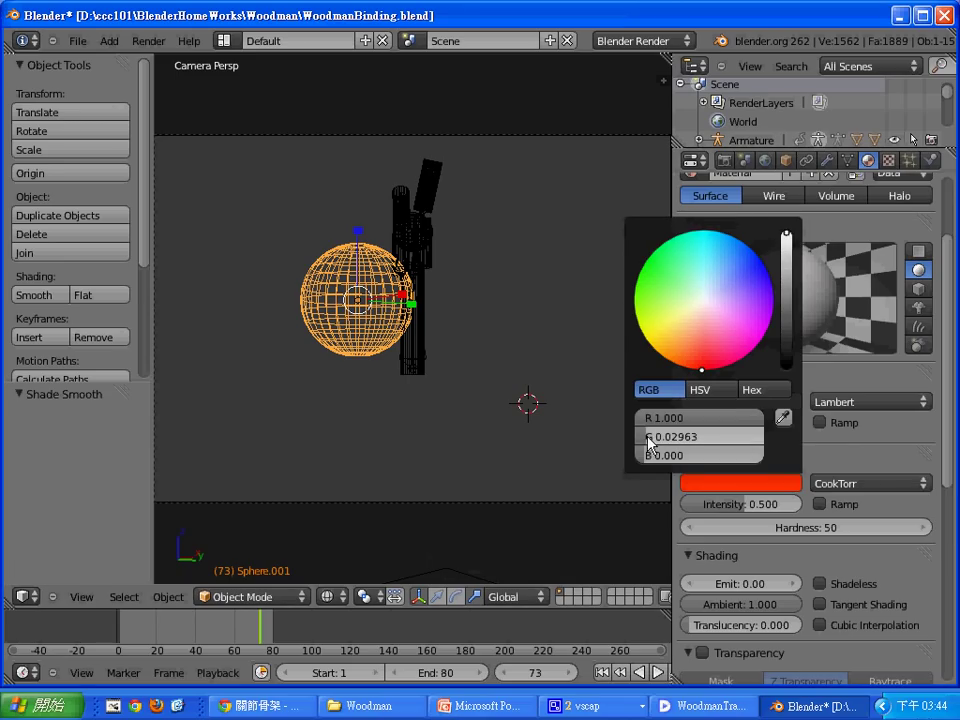
pyautogui.moveTo(650, 437); pyautogui.dragTo(773, 442)
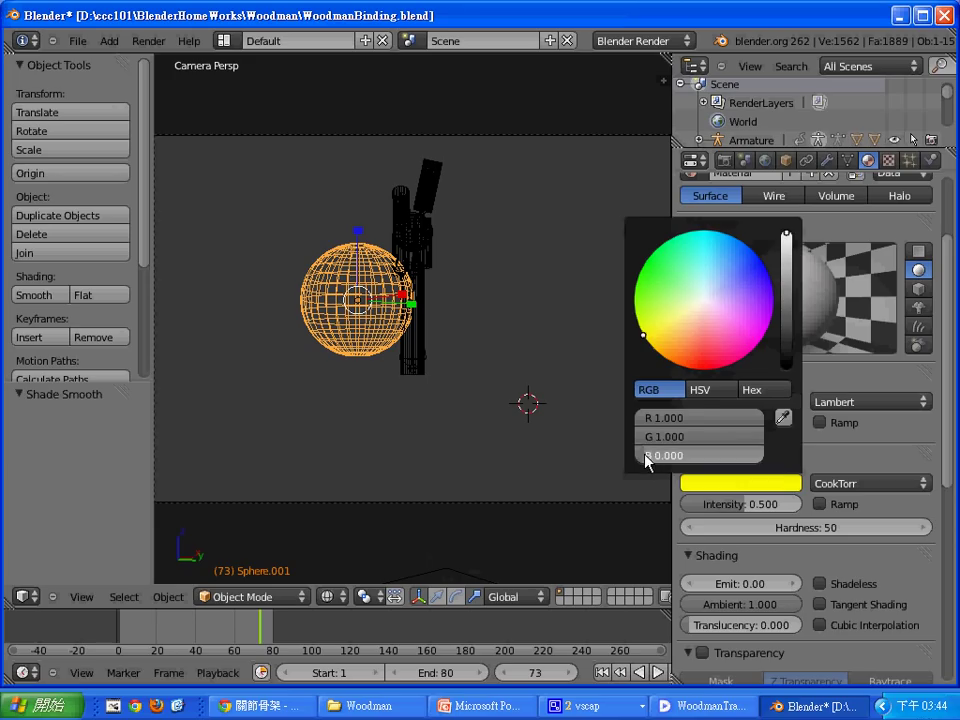
pyautogui.moveTo(647, 457); pyautogui.dragTo(781, 463)
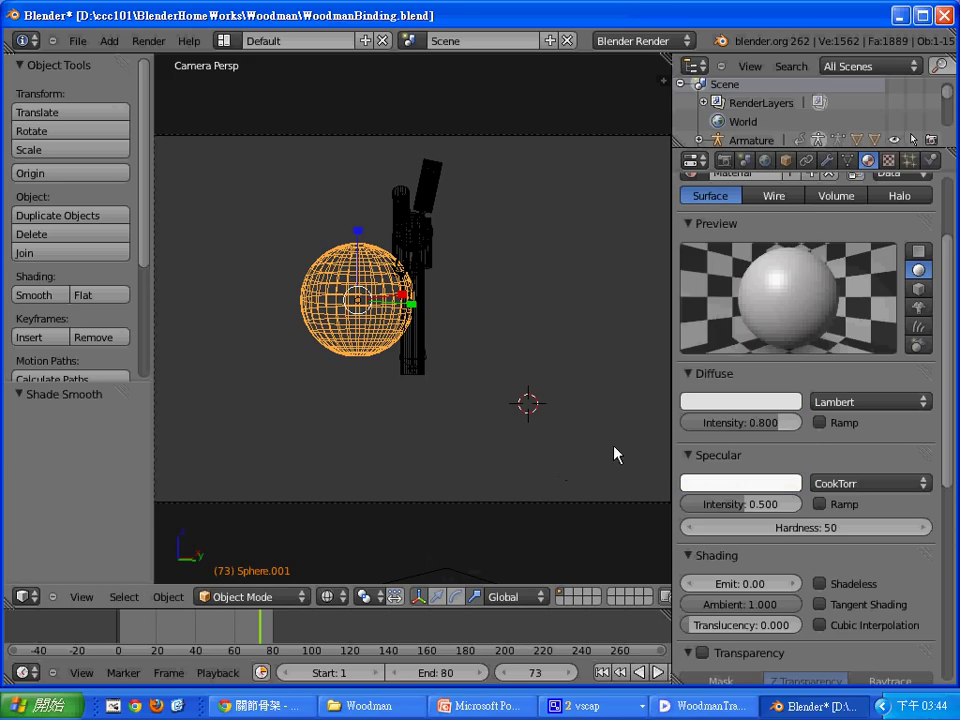
pyautogui.scroll(-2, 622, 430)
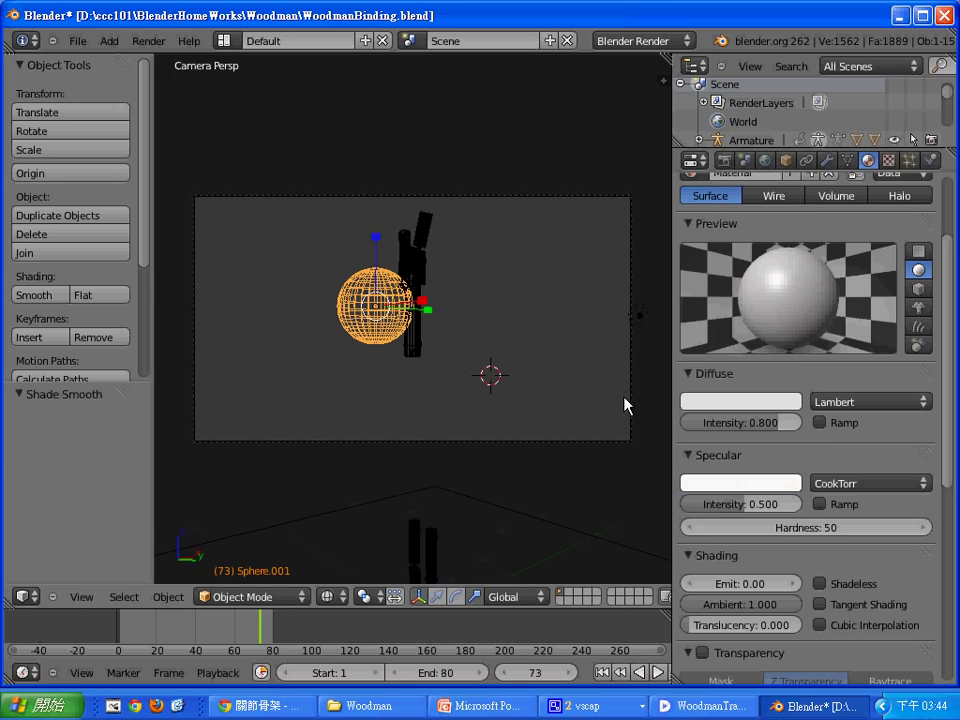
pyautogui.scroll(-3, 953, 440)
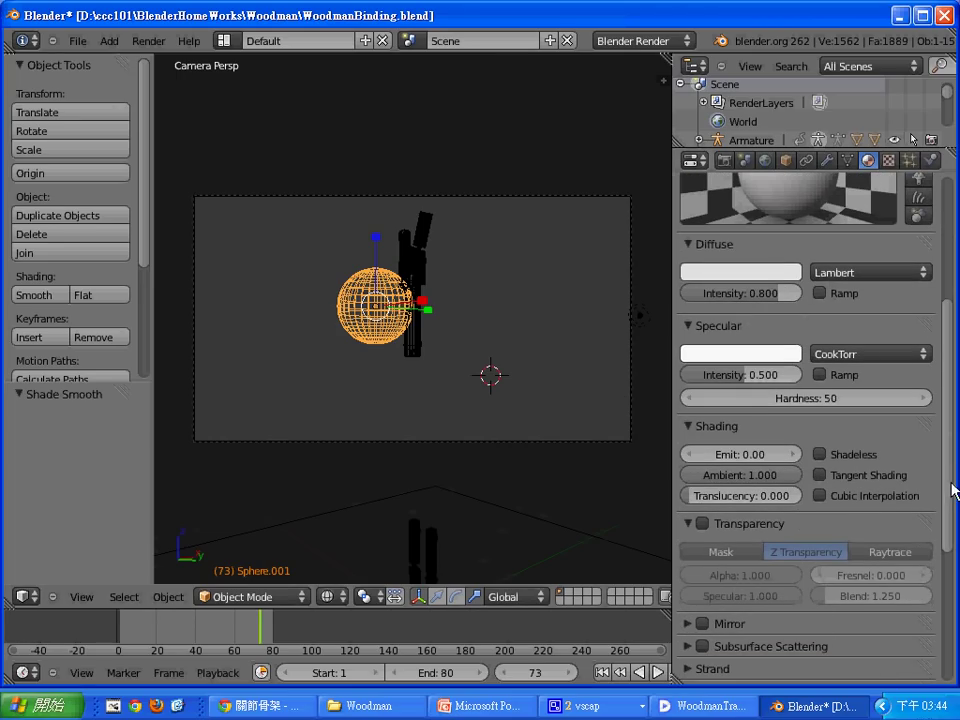
pyautogui.press('F12')
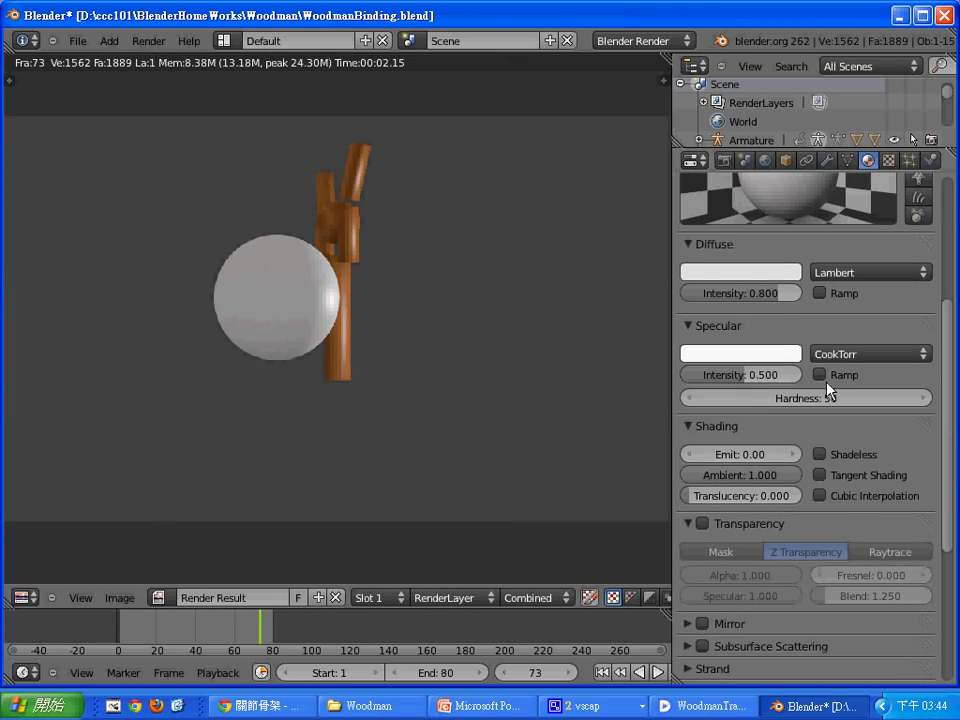
pyautogui.press('Escape')
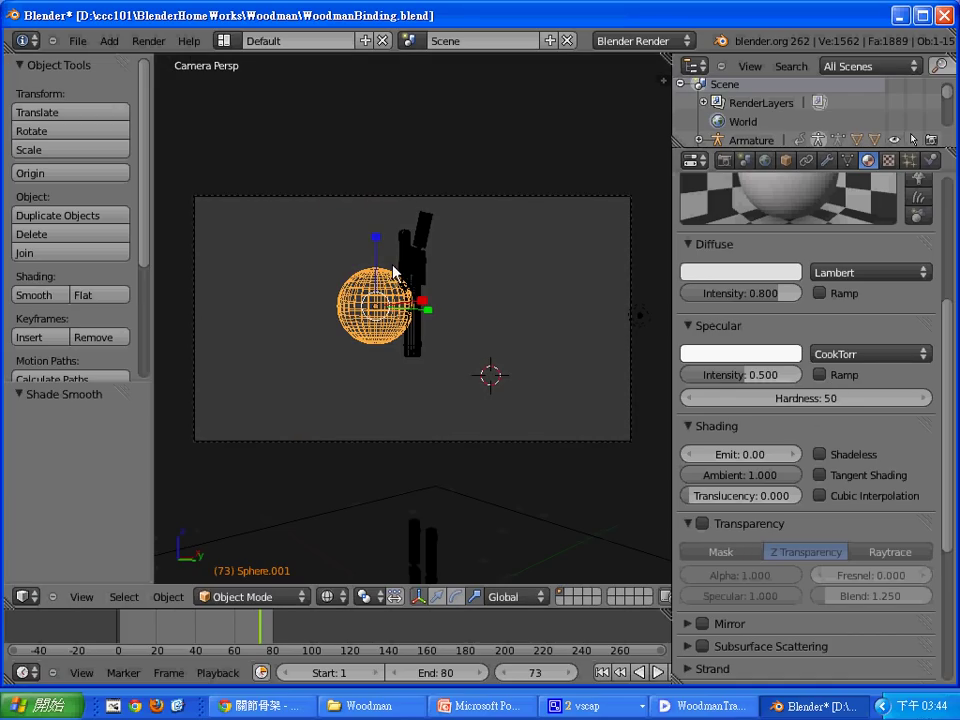
# Save the file, then save it as WoodmanAnimation2.blend in the Woodman folder
pyautogui.click(77, 41)
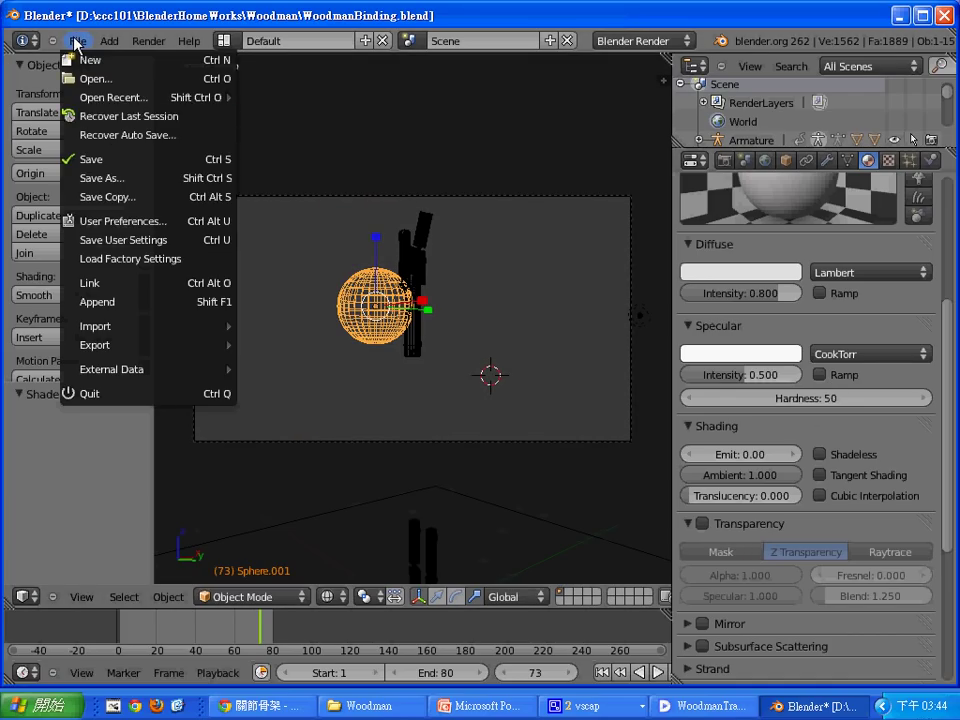
pyautogui.click(100, 158)
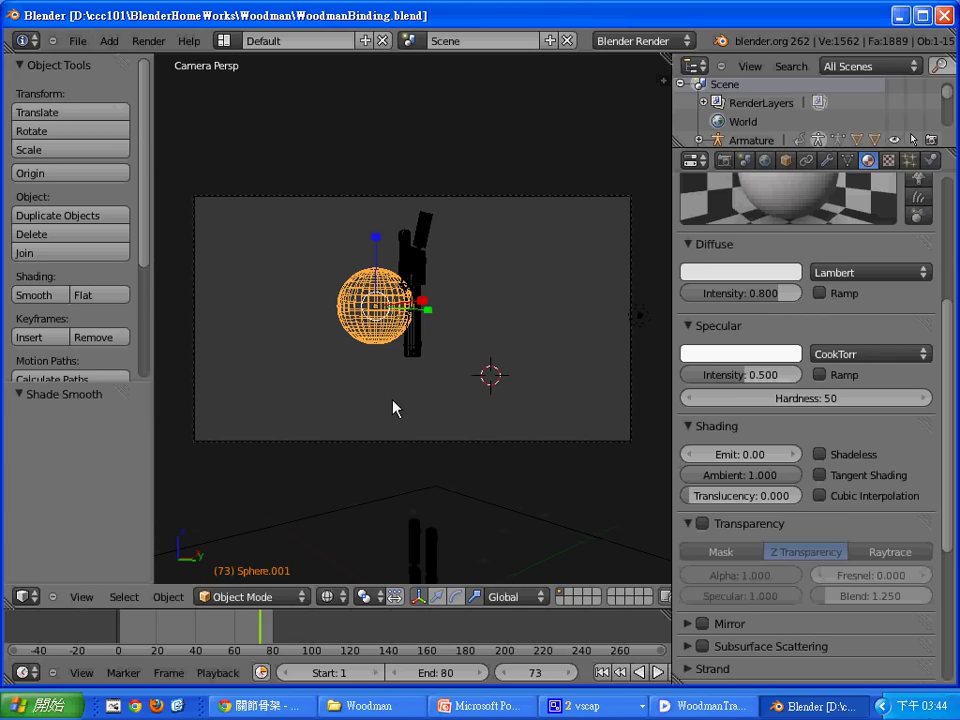
pyautogui.click(80, 42)
pyautogui.click(153, 187)
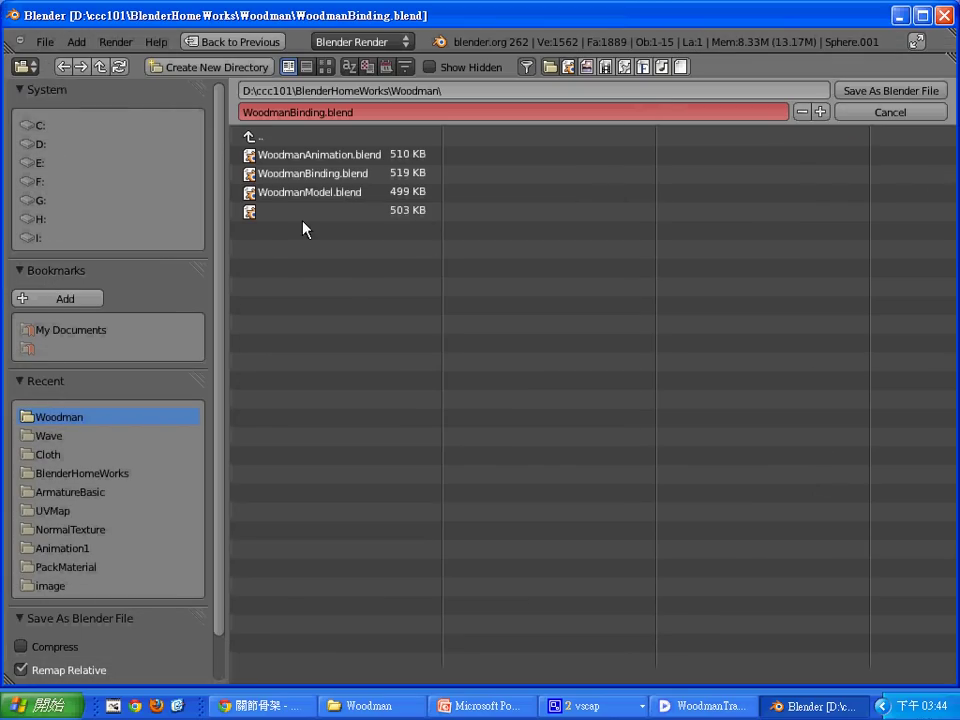
pyautogui.click(290, 112)
pyautogui.moveTo(294, 112); pyautogui.dragTo(328, 112)
pyautogui.write('Anima')
pyautogui.write('tion2')
pyautogui.click(895, 95)
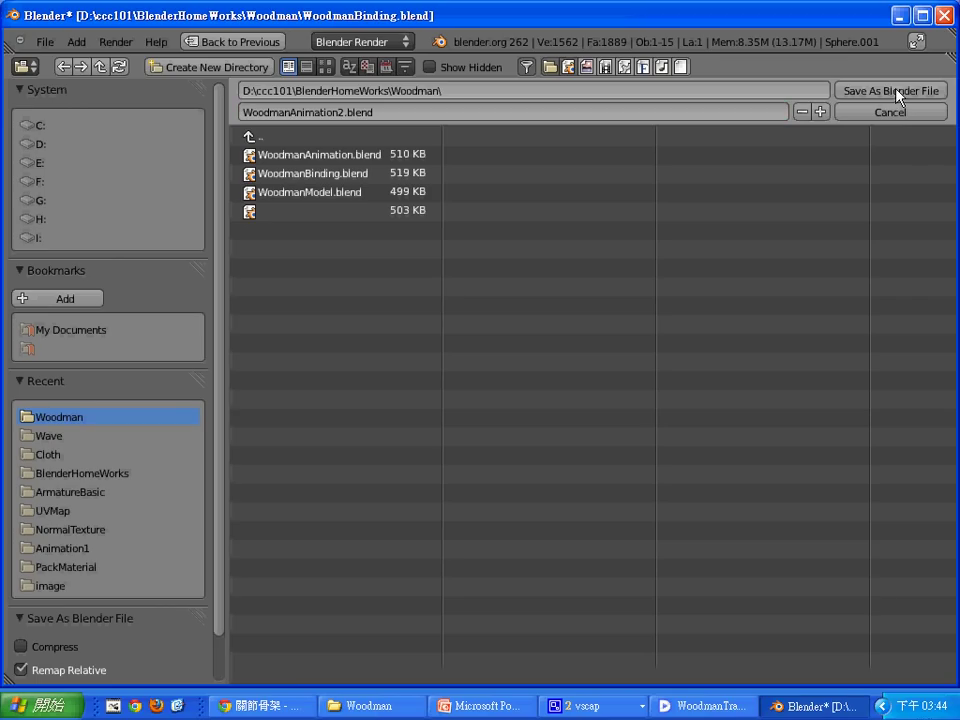
pyautogui.click(895, 95)
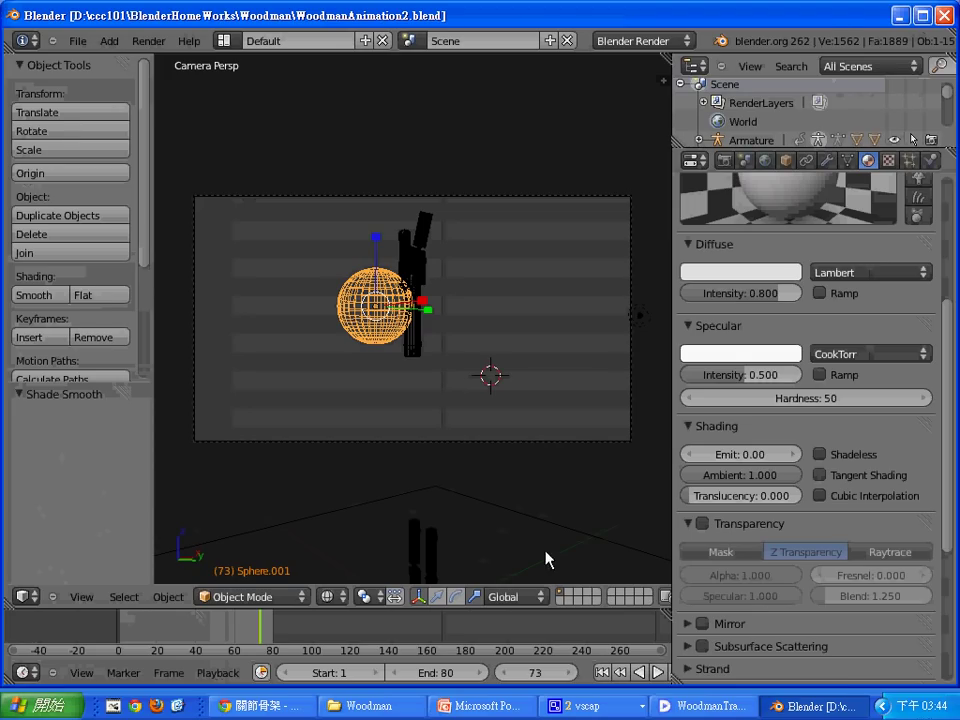
# Scrub the timeline to frame 79, then back to around frame 12
pyautogui.moveTo(265, 645); pyautogui.dragTo(272, 645)
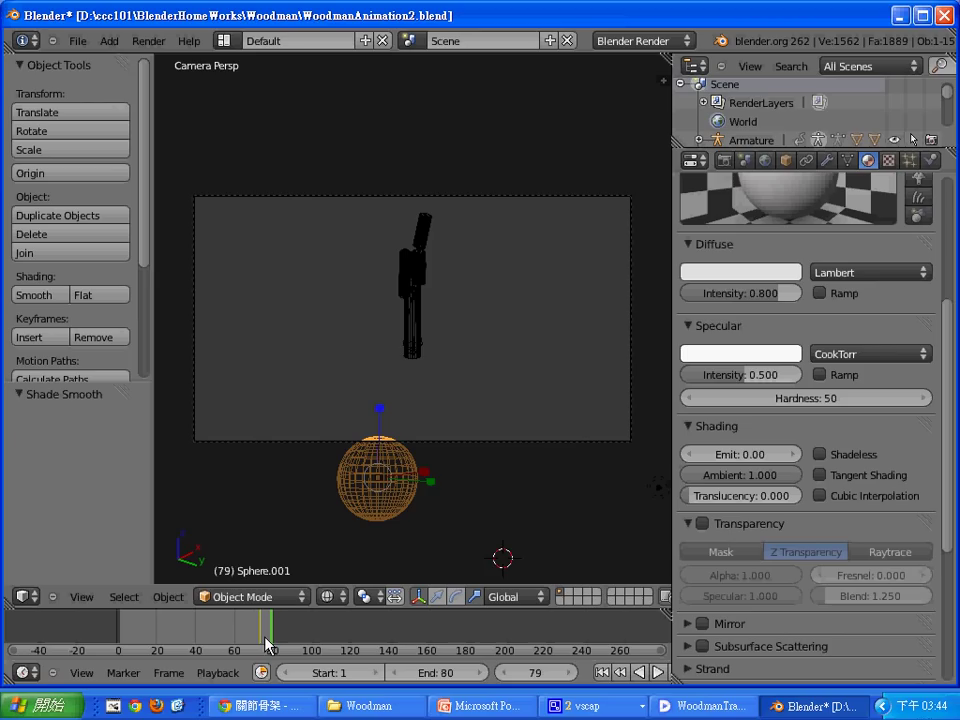
pyautogui.moveTo(267, 640); pyautogui.dragTo(140, 634)
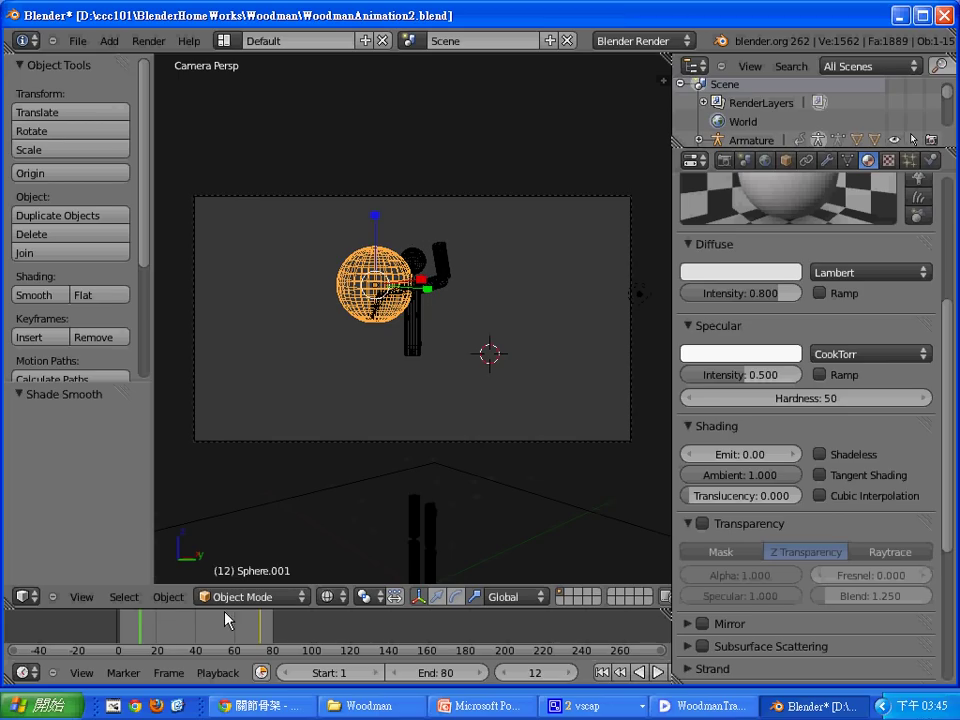
# Select the Body bone and move the figure down onto the ground inside the camera frame
pyautogui.rightClick(411, 347)
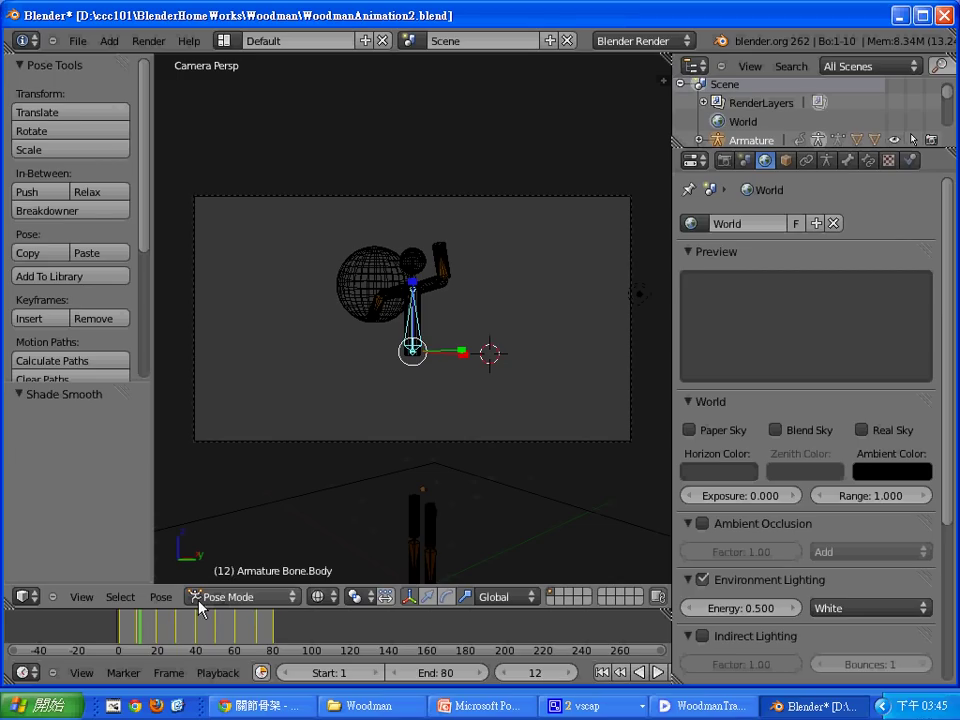
pyautogui.press('Left')
pyautogui.press('Left')
pyautogui.press('Left')
pyautogui.press('Left')
pyautogui.press('Left')
pyautogui.press('Left')
pyautogui.press('Left')
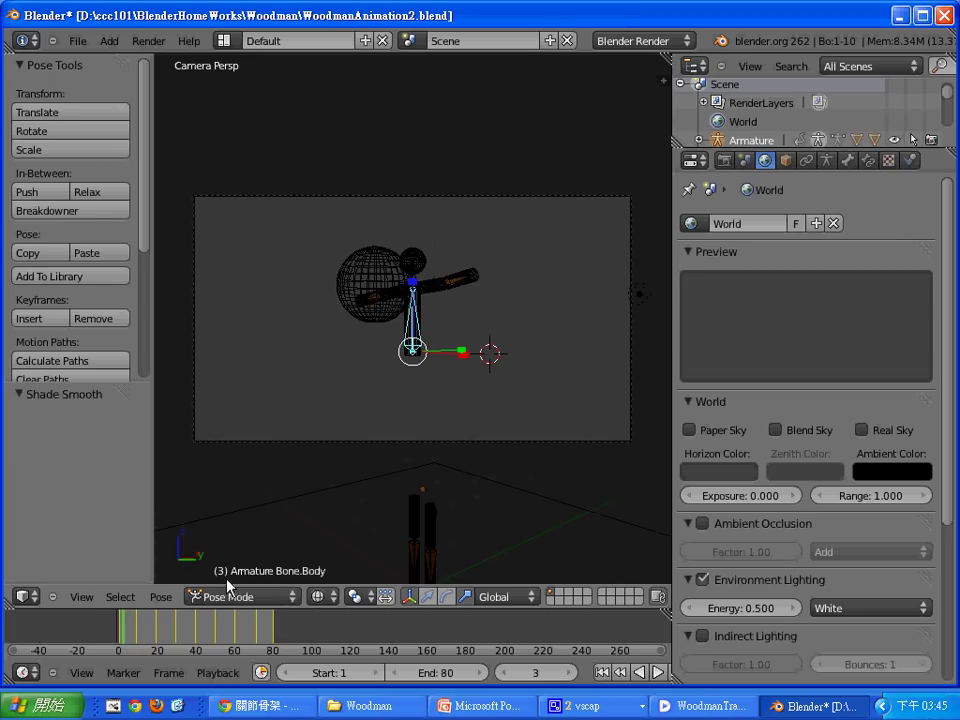
pyautogui.press('Right')
pyautogui.press('Right')
pyautogui.press('Right')
pyautogui.press('Right')
pyautogui.press('Right')
pyautogui.press('Right')
pyautogui.press('Right')
pyautogui.press('Right')
pyautogui.press('Right')
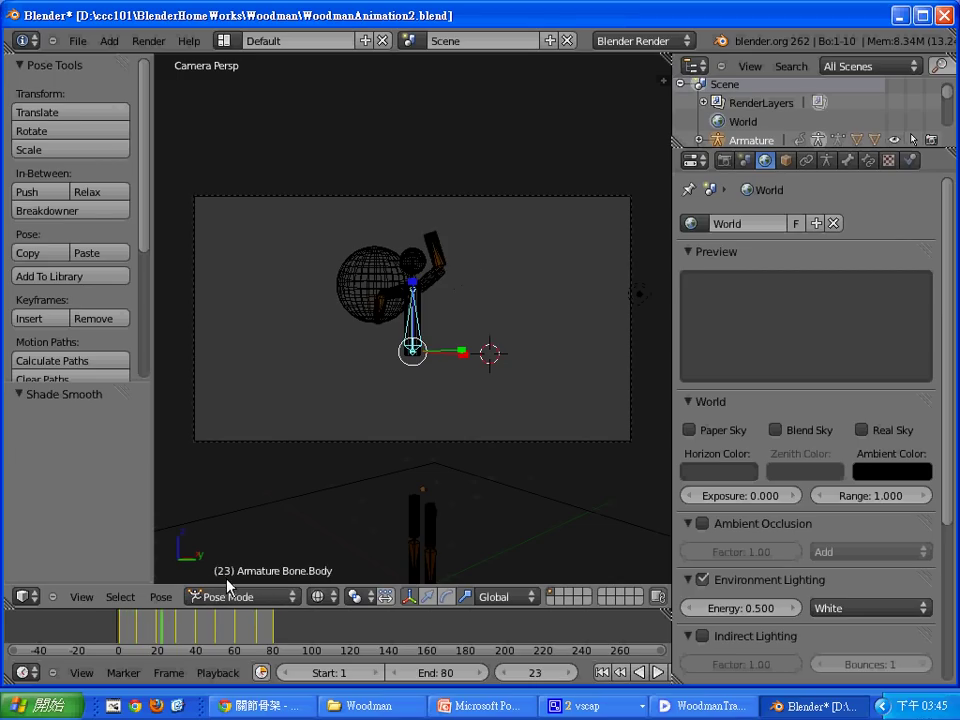
pyautogui.press('Right')
pyautogui.press('Right')
pyautogui.press('Right')
pyautogui.press('Right')
pyautogui.press('Right')
pyautogui.press('Right')
pyautogui.press('Right')
pyautogui.press('Right')
pyautogui.press('Right')
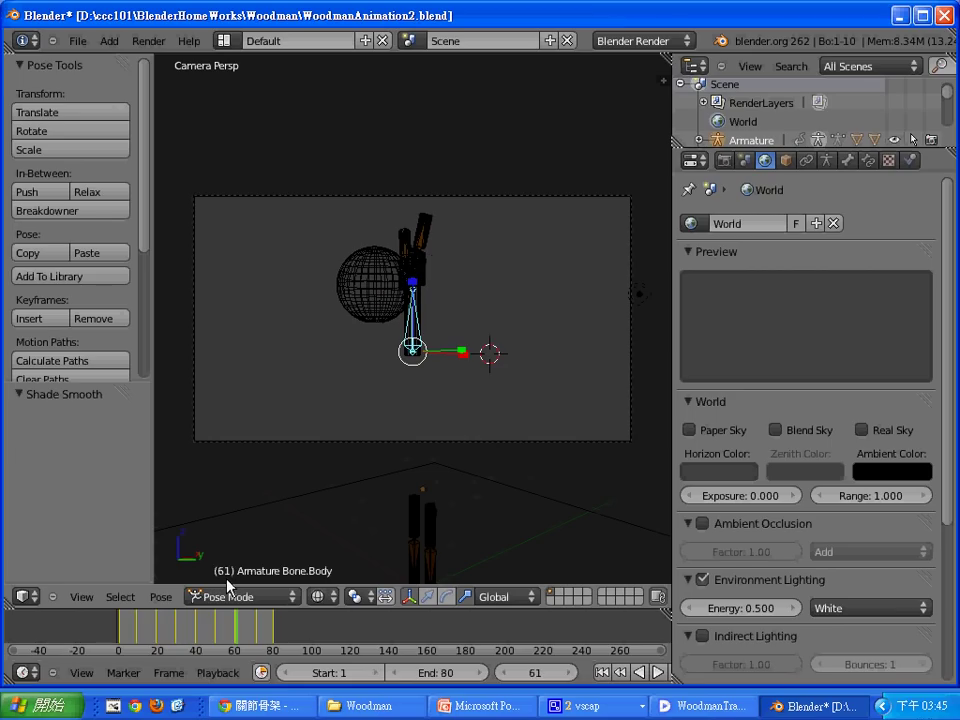
pyautogui.press('Right')
pyautogui.press('Right')
pyautogui.press('Right')
pyautogui.press('Right')
pyautogui.press('Right')
pyautogui.press('Right')
pyautogui.press('Right')
pyautogui.press('Right')
pyautogui.press('Right')
pyautogui.press('Right')
pyautogui.press('Right')
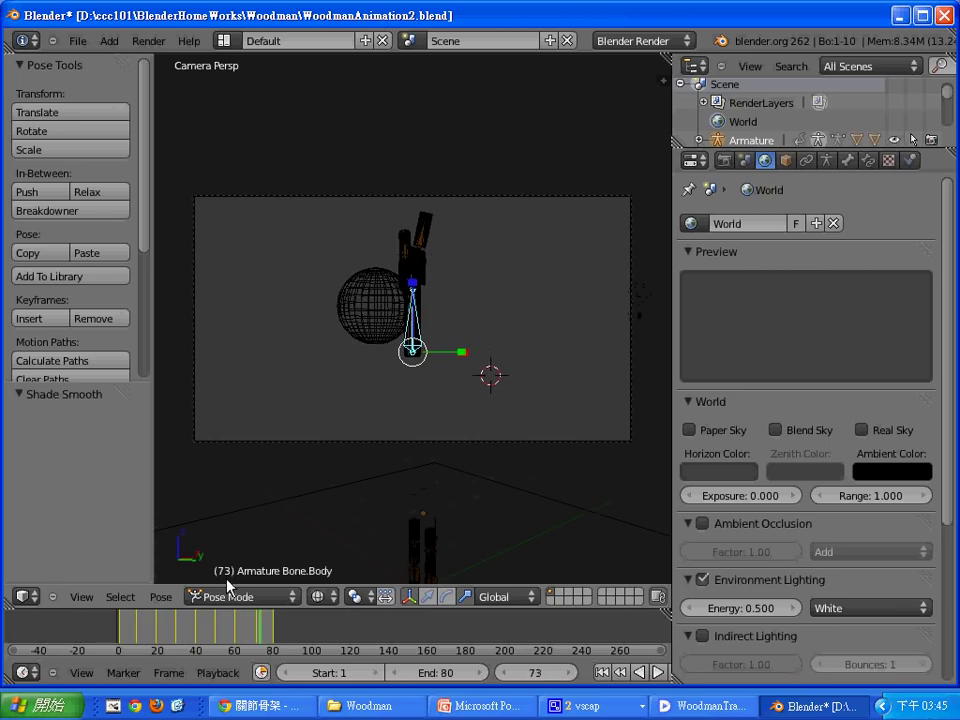
pyautogui.press('Right')
pyautogui.press('Right')
pyautogui.press('Left')
pyautogui.press('Left')
pyautogui.press('Left')
pyautogui.press('Left')
pyautogui.press('Left')
pyautogui.press('Left')
pyautogui.press('Left')
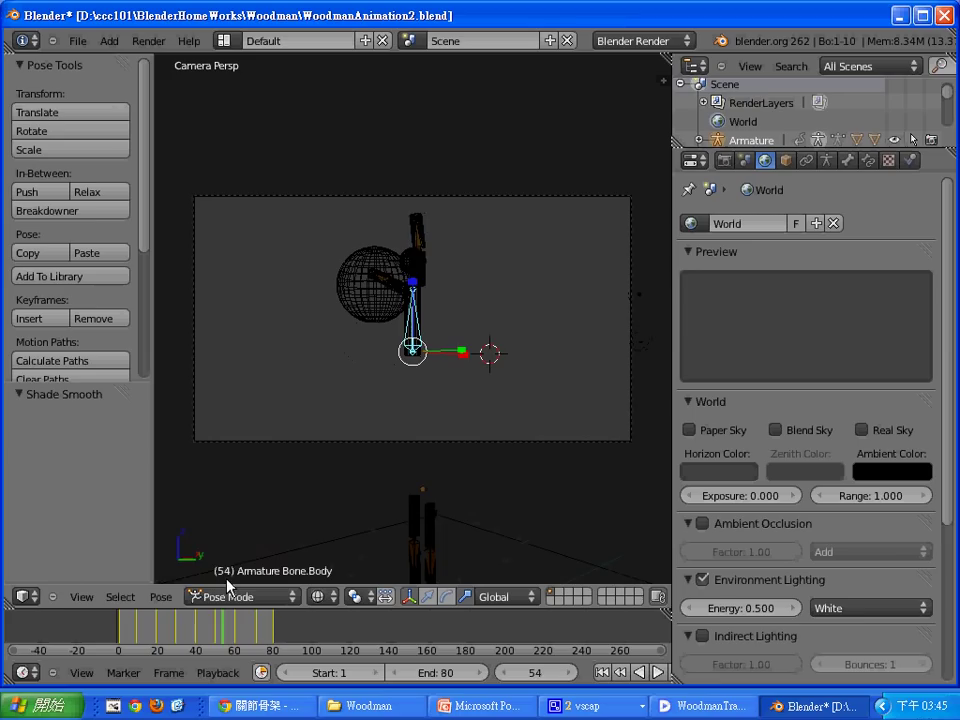
pyautogui.press('Left')
pyautogui.press('Left')
pyautogui.press('Left')
pyautogui.press('Left')
pyautogui.press('Left')
pyautogui.press('Left')
pyautogui.press('Left')
pyautogui.press('Left')
pyautogui.press('Left')
pyautogui.press('Left')
pyautogui.press('Left')
pyautogui.press('Left')
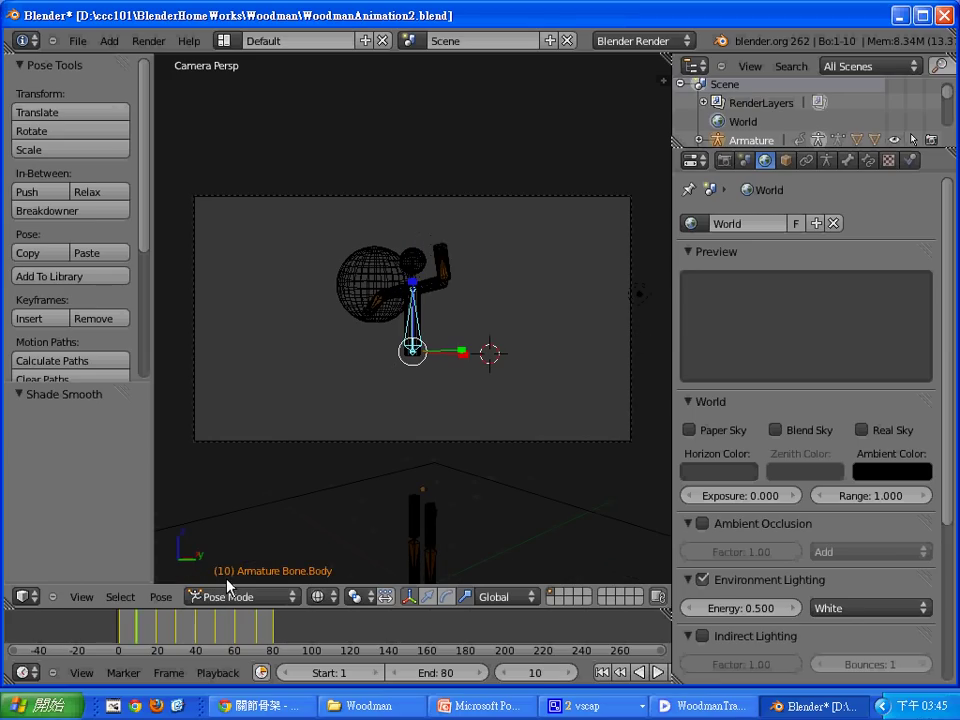
pyautogui.press('Left')
pyautogui.press('Left')
pyautogui.press('Left')
pyautogui.press('Left')
pyautogui.press('Left')
pyautogui.press('Left')
pyautogui.press('Left')
pyautogui.press('Left')
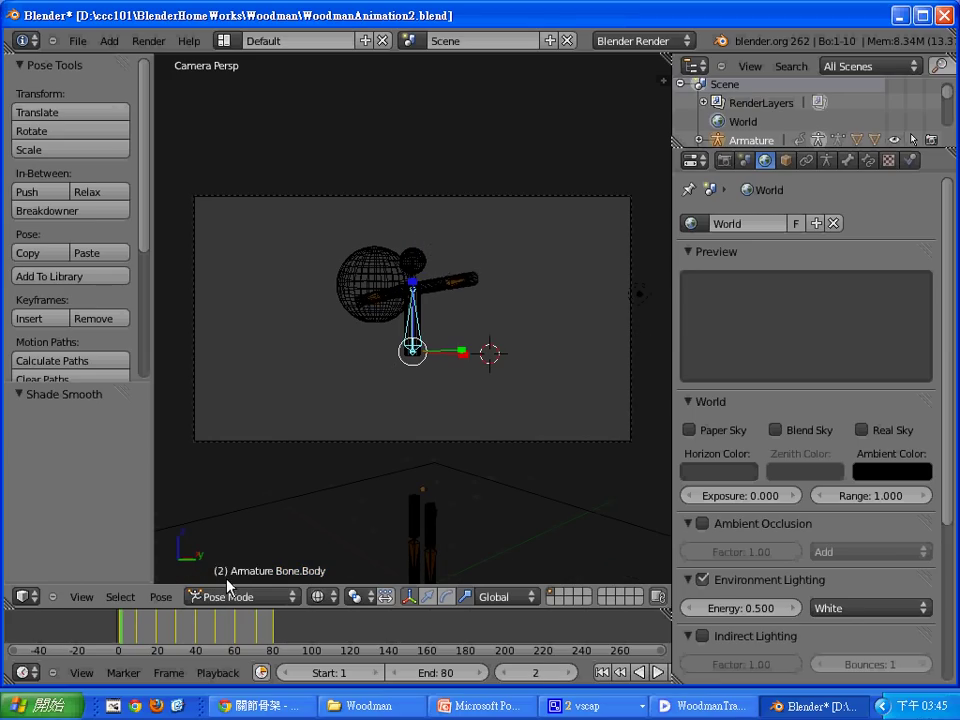
pyautogui.press('Left')
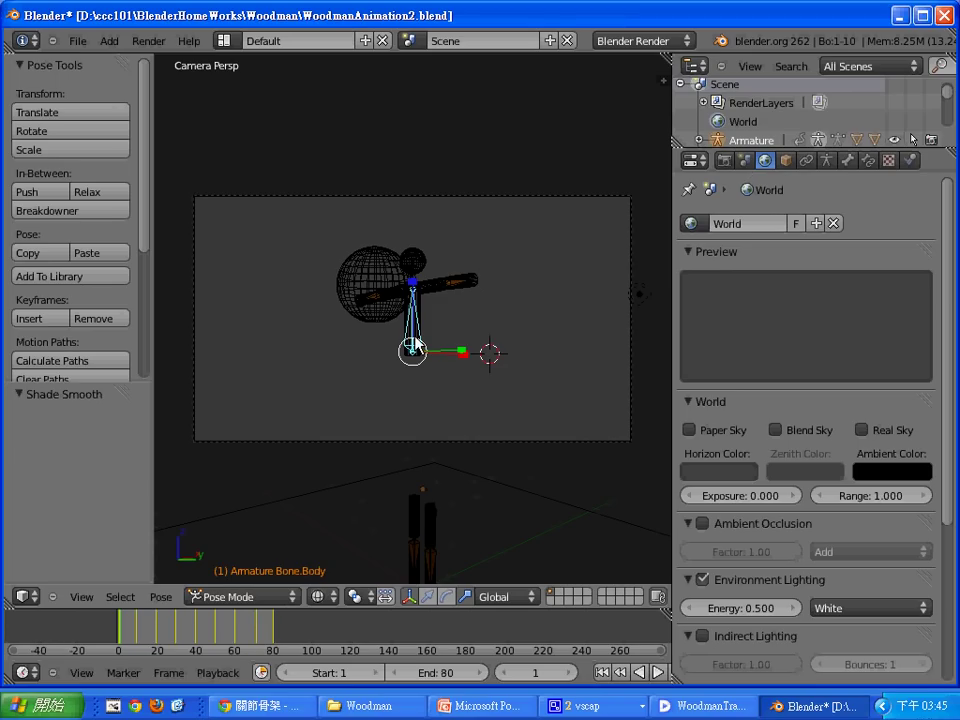
pyautogui.press('g')
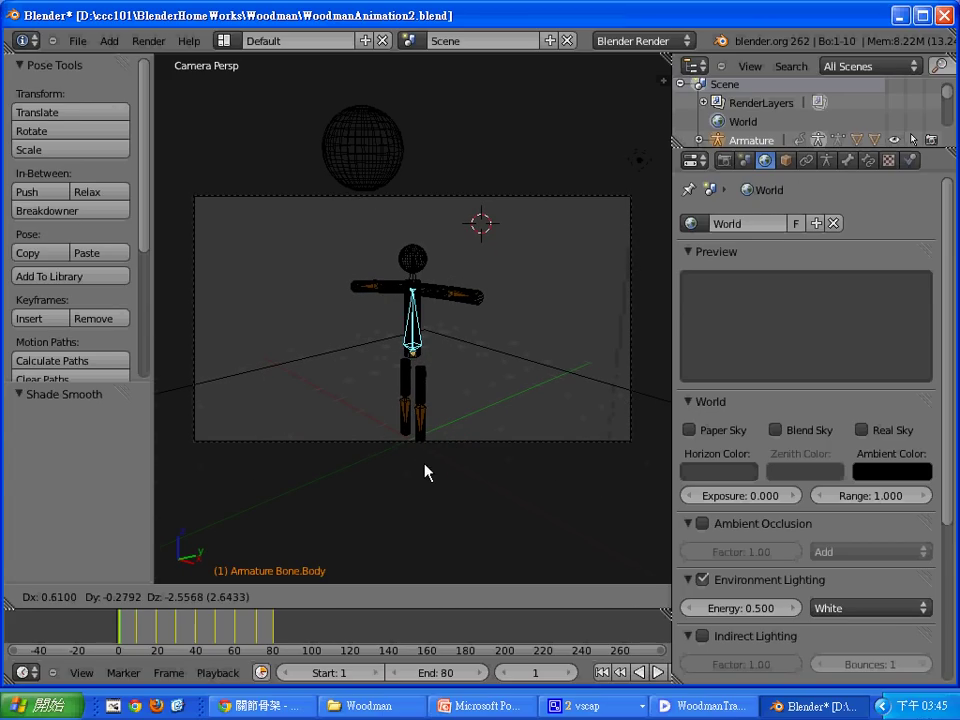
pyautogui.click(425, 472)
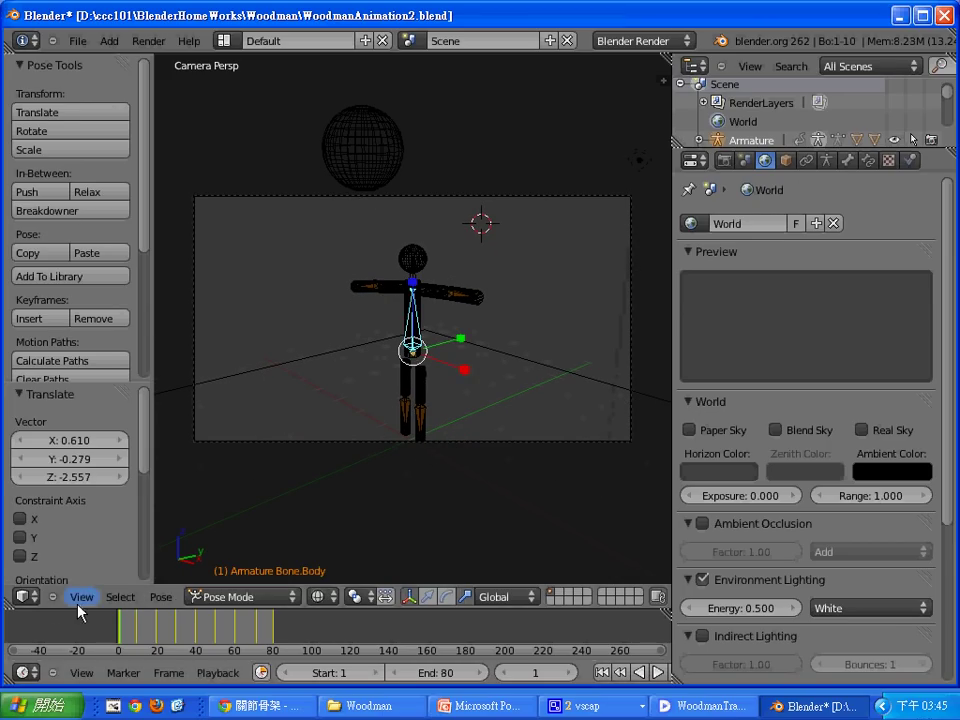
# Play the animation forwards and backwards with Alt+A to check the motion
pyautogui.hotkey('alt', 'a')
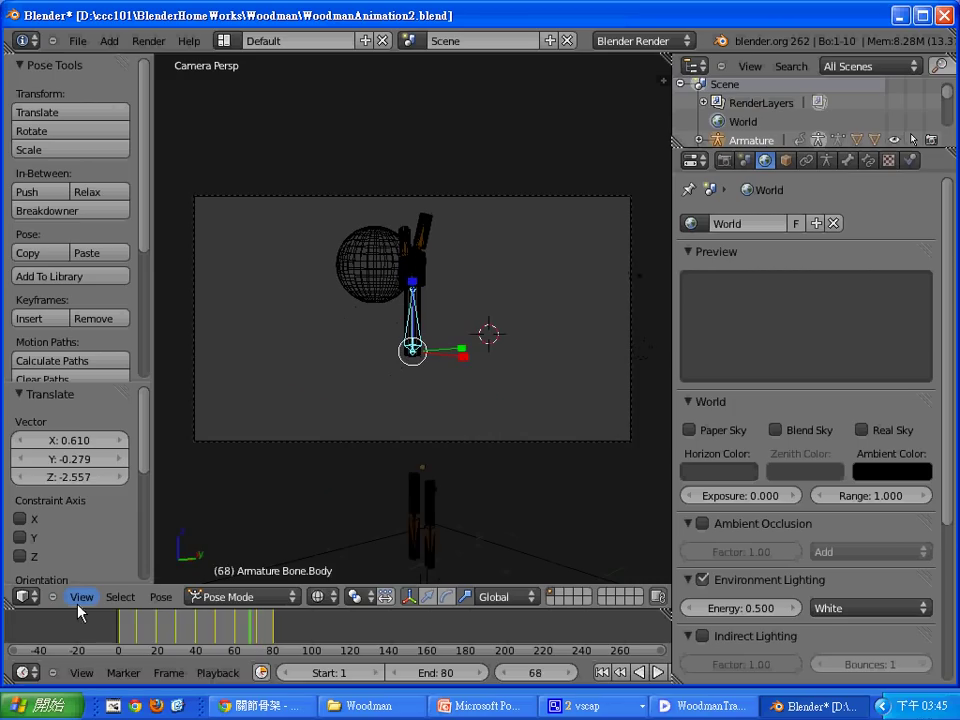
pyautogui.hotkey('shift', 'alt', 'a')
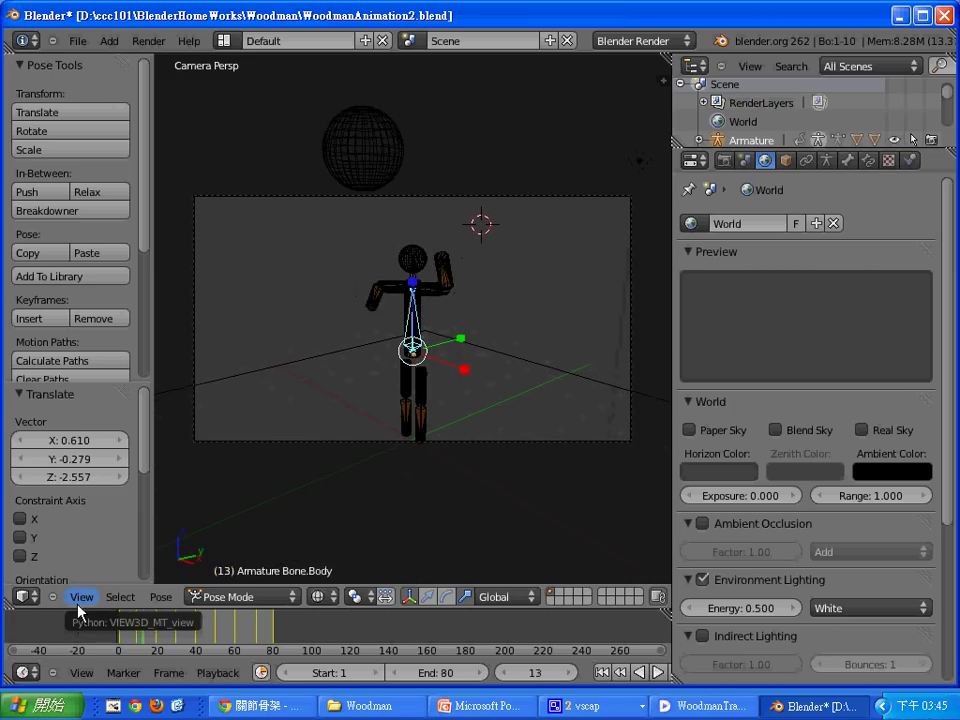
pyautogui.hotkey('alt', 'a')
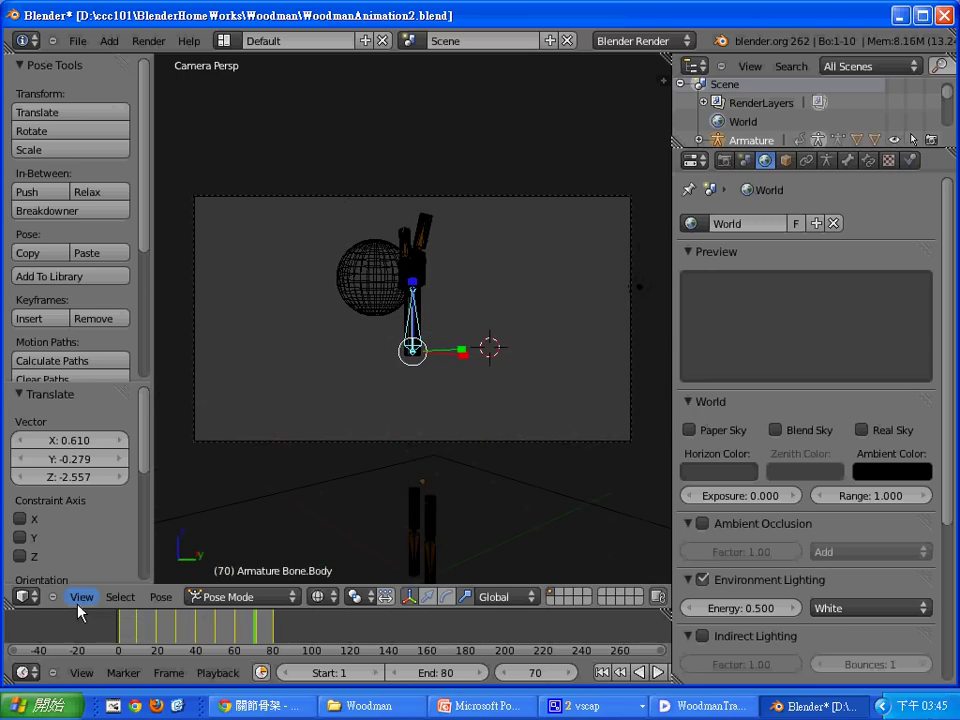
pyautogui.hotkey('shift', 'alt', 'a')
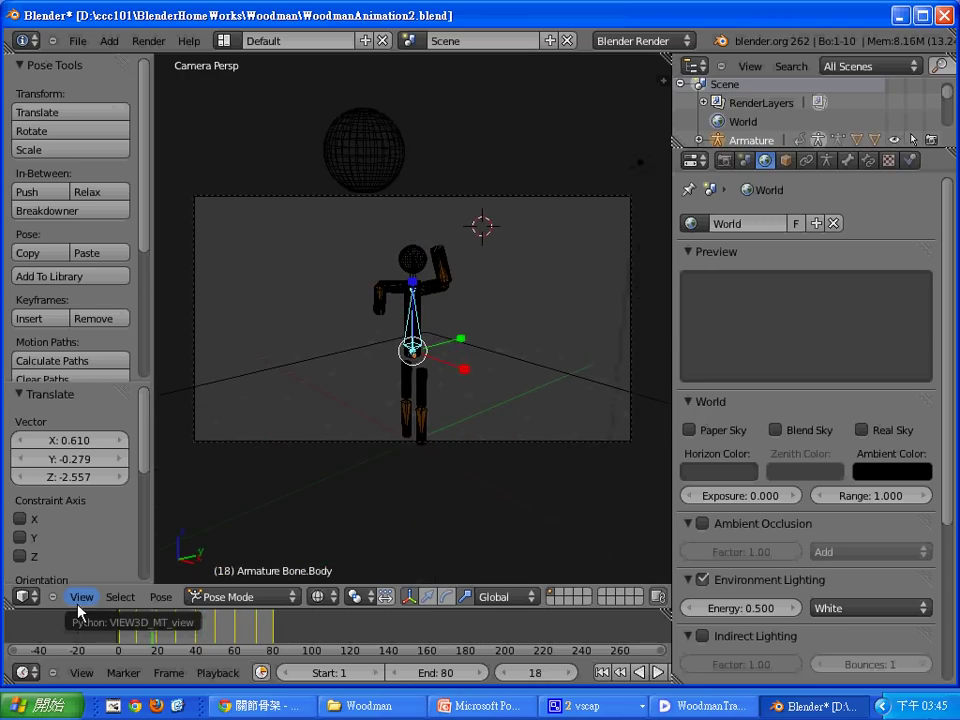
pyautogui.hotkey('alt', 'a')
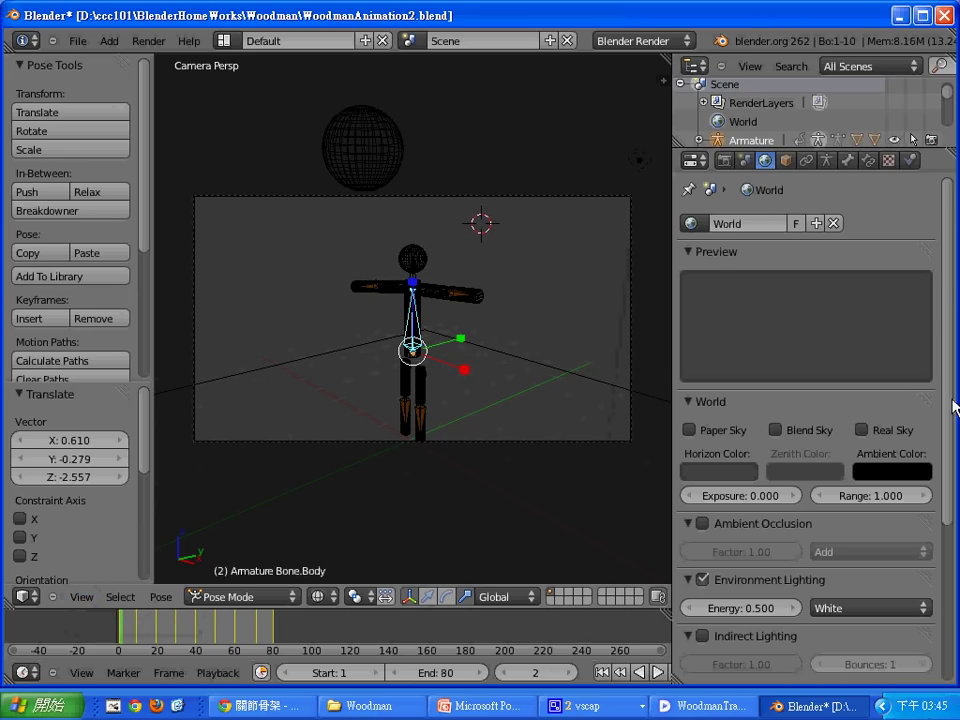
# In the Render settings, set the output path to the Woodman folder
pyautogui.scroll(-1, 940, 290)
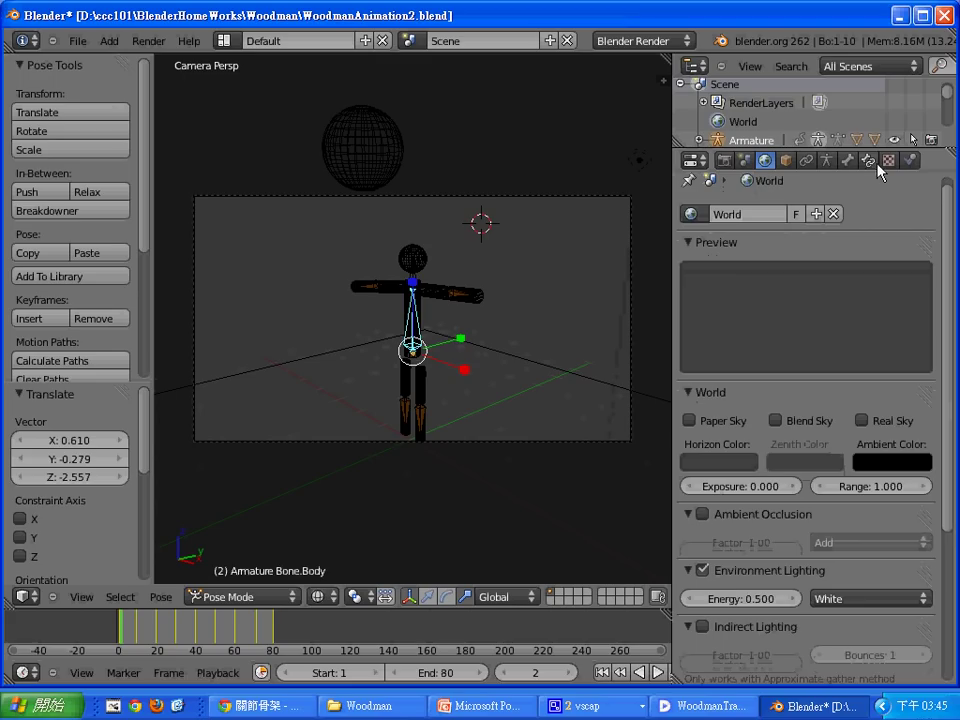
pyautogui.click(724, 160)
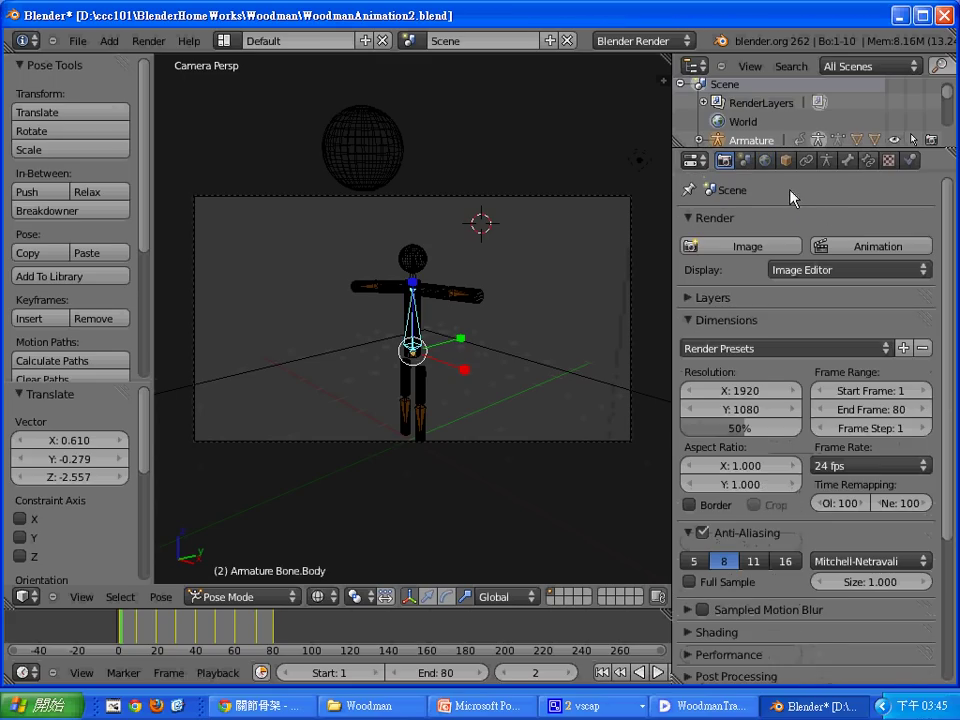
pyautogui.scroll(-5, 900, 400)
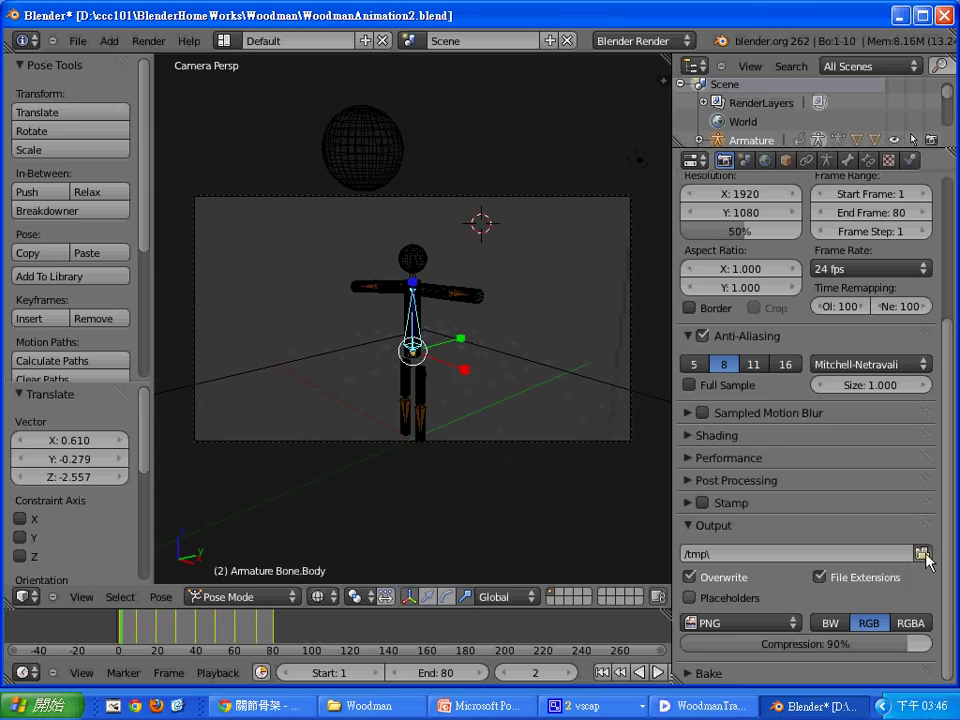
pyautogui.click(922, 553)
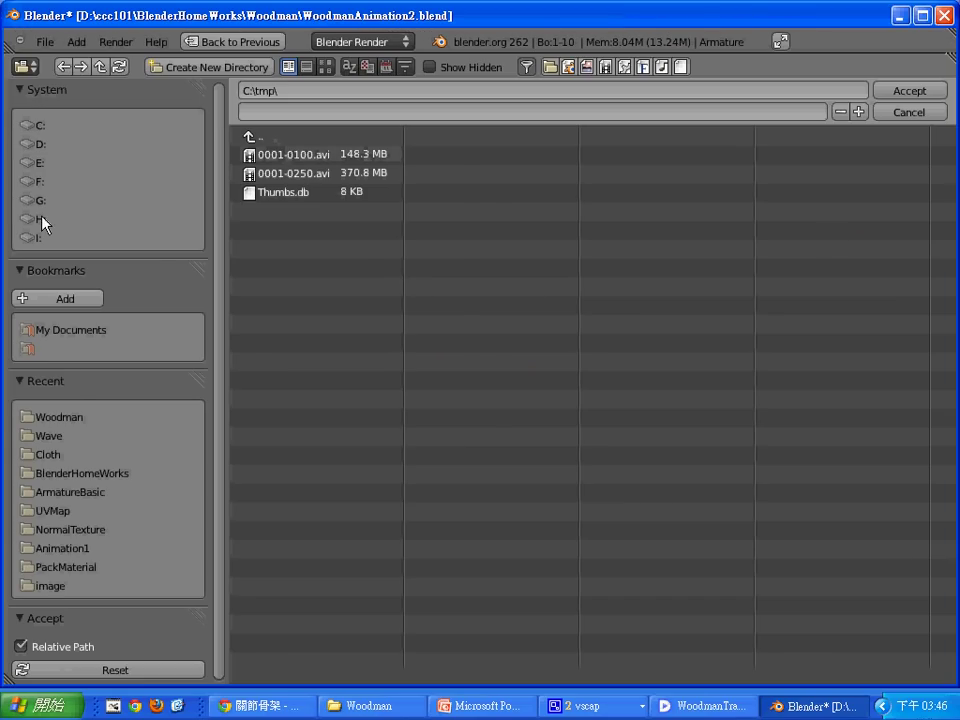
pyautogui.click(70, 416)
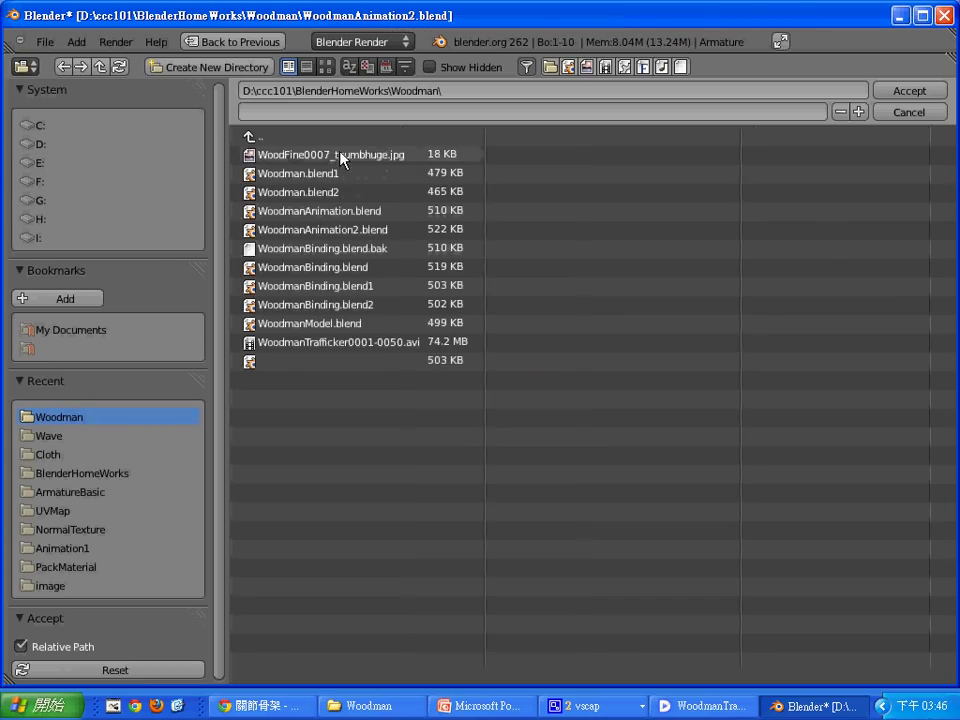
pyautogui.click(884, 91)
# Change the render output file format from PNG to AVI Codec
pyautogui.scroll(-3, 948, 500)
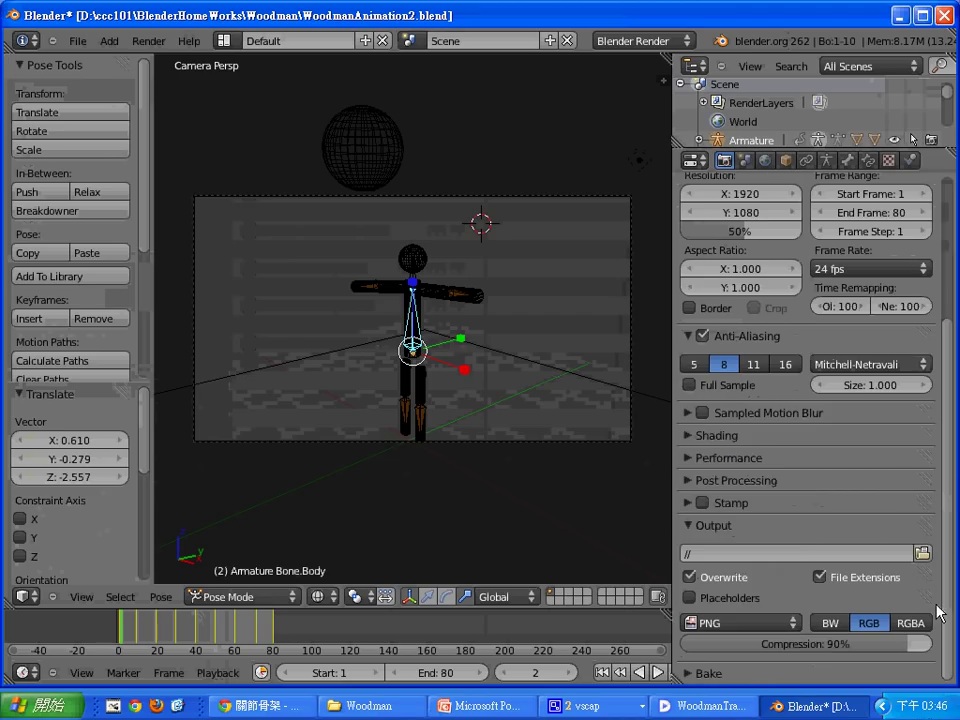
pyautogui.click(740, 622)
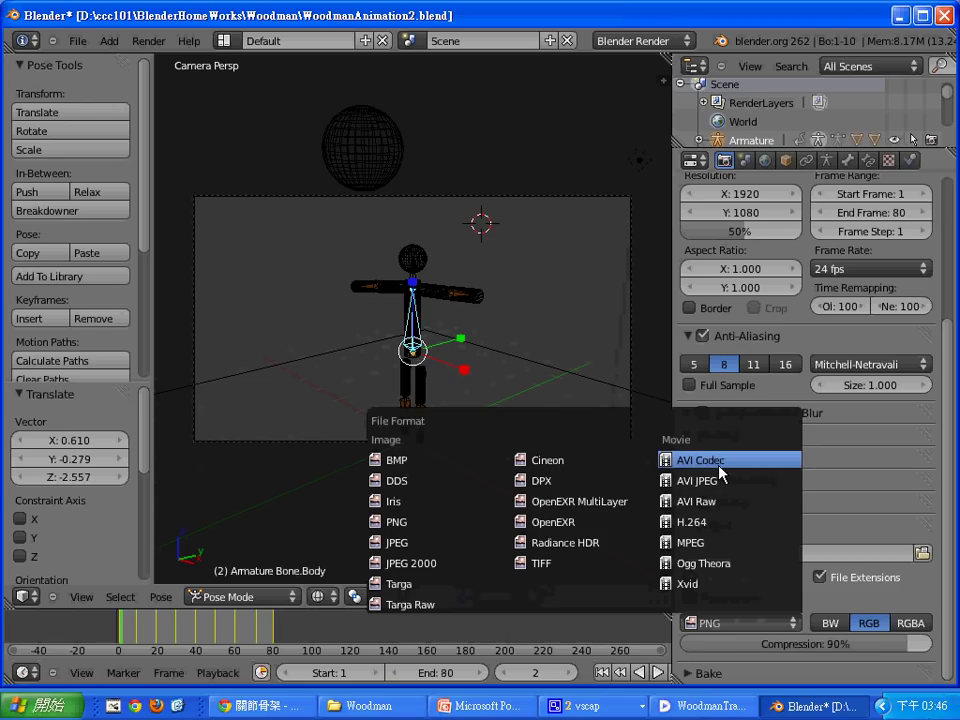
pyautogui.click(700, 460)
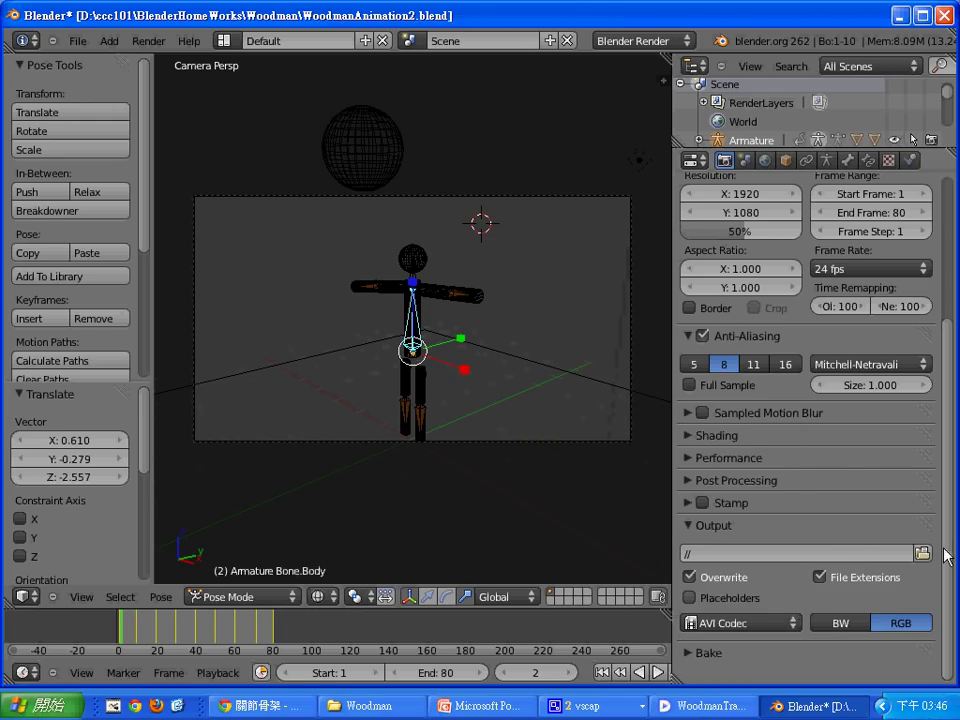
pyautogui.moveTo(947, 556); pyautogui.dragTo(945, 378)
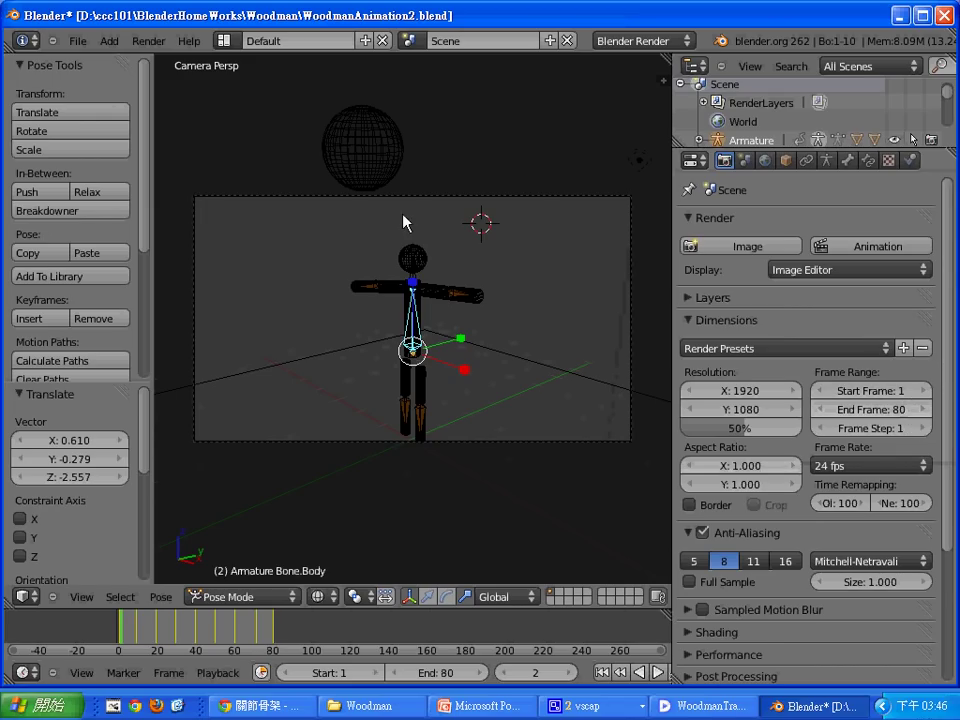
# Confirm the 1920×1080 resolution and start rendering the animation to AVI
pyautogui.click(758, 391)
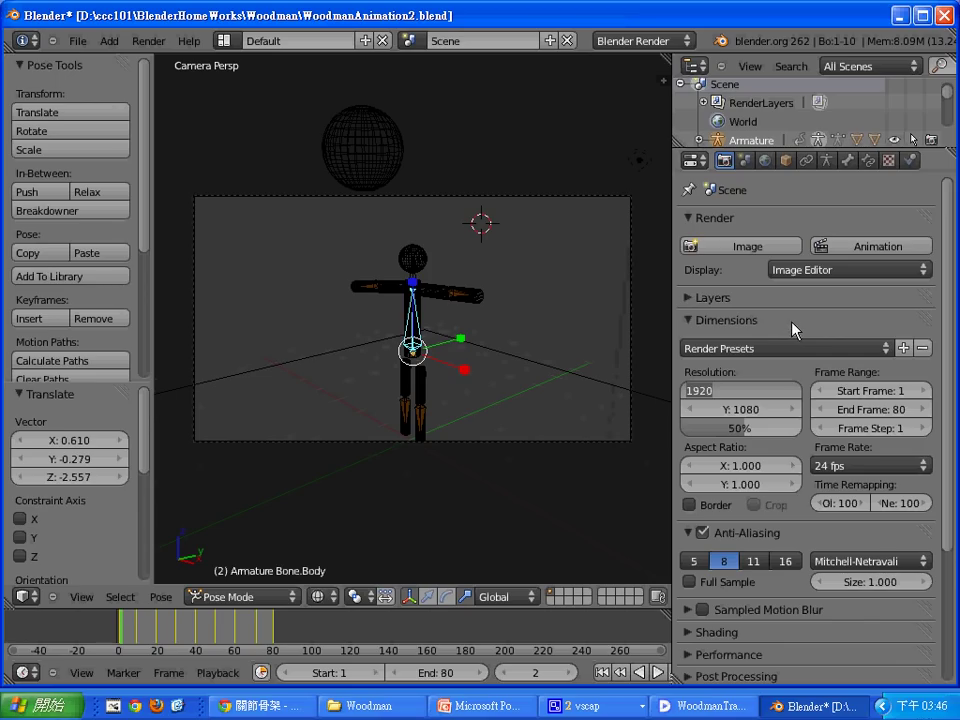
pyautogui.click(895, 245)
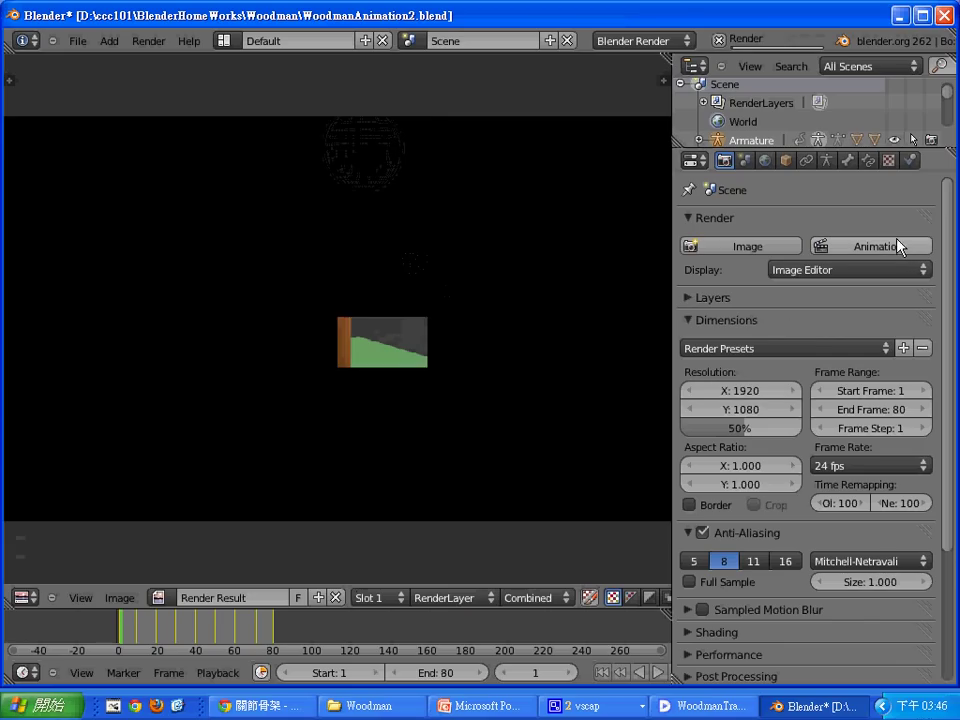